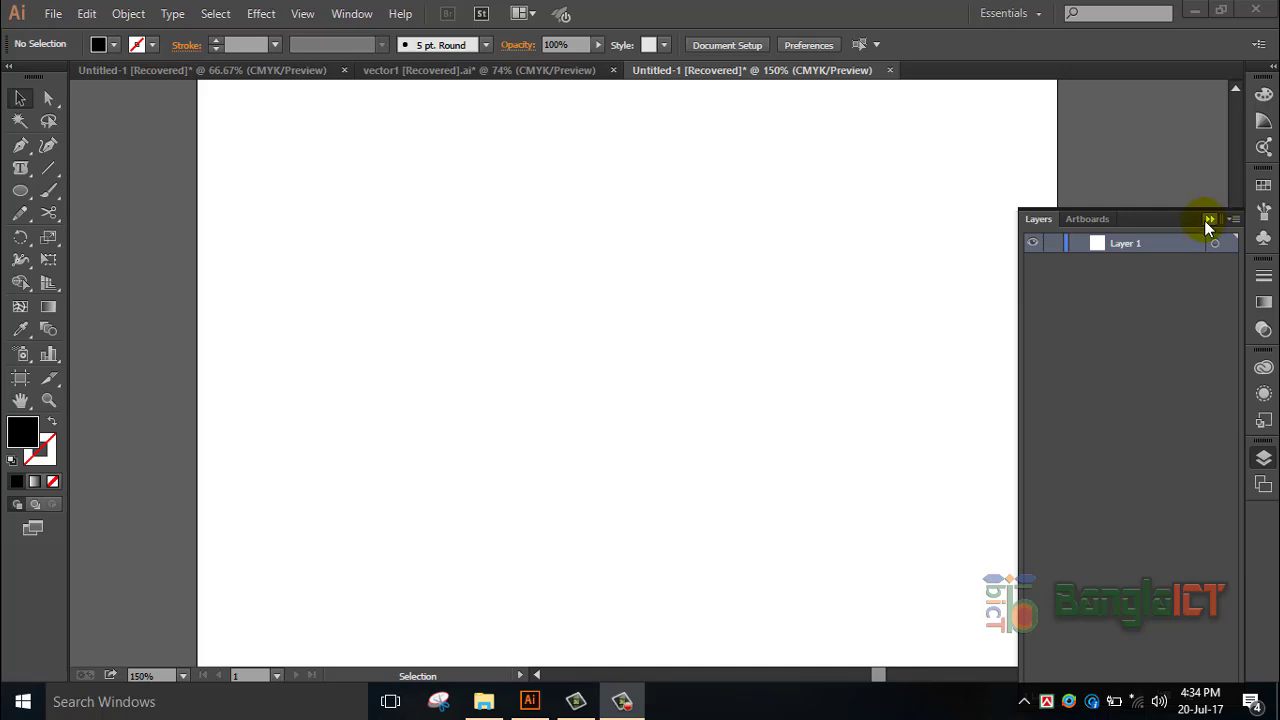
- Collapse the Layers panel and activate the Rectangle tool
{"action": "left_click", "coordinate": [1208, 219]}
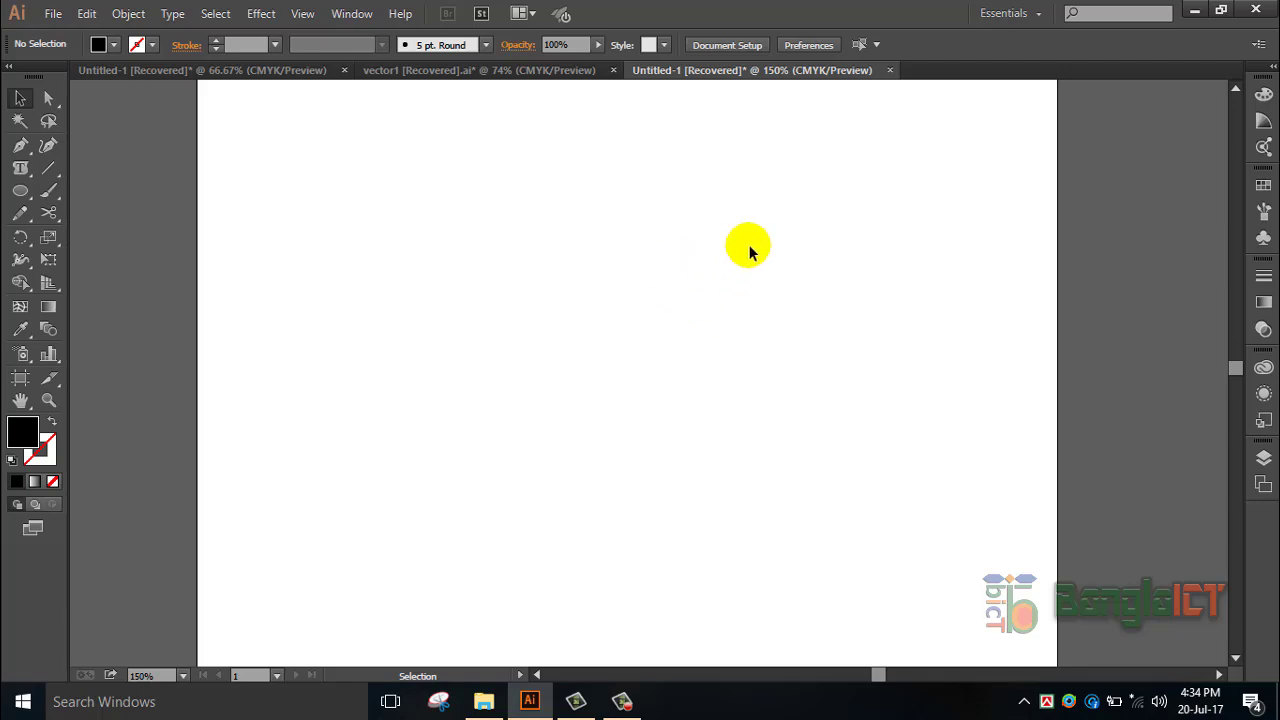
{"action": "left_click", "coordinate": [1237, 91]}
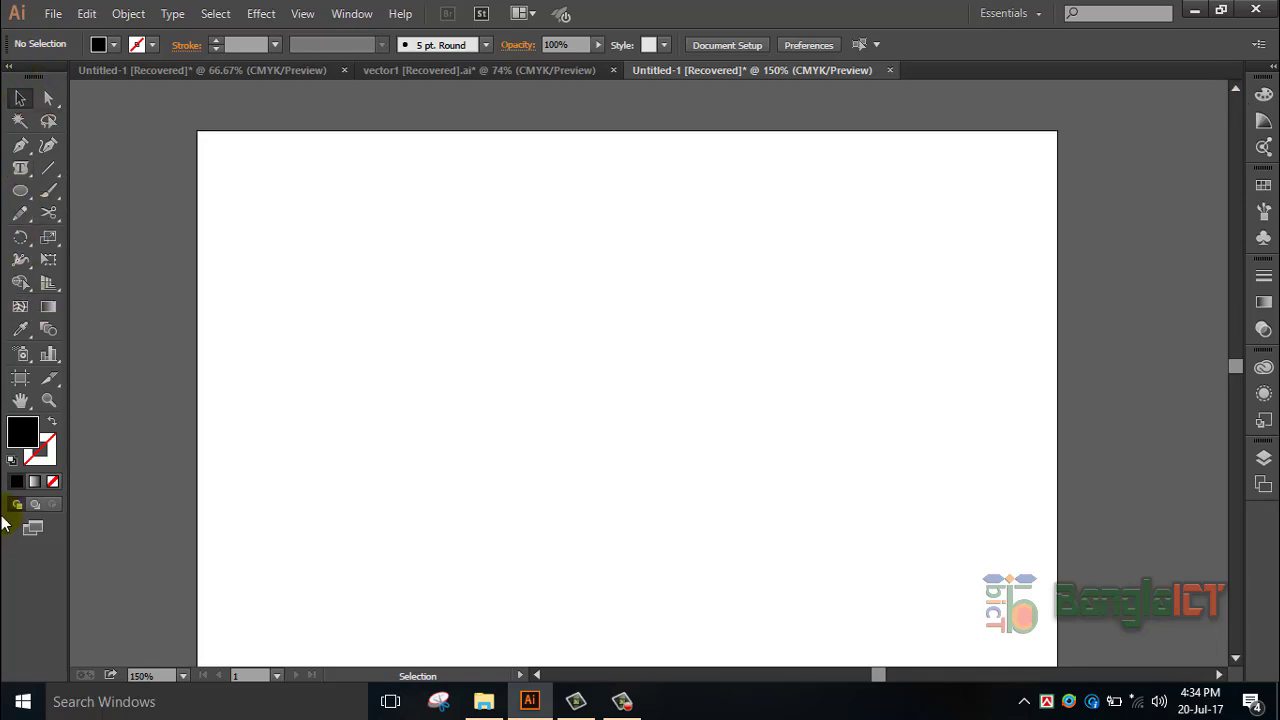
{"action": "left_click", "coordinate": [18, 192]}
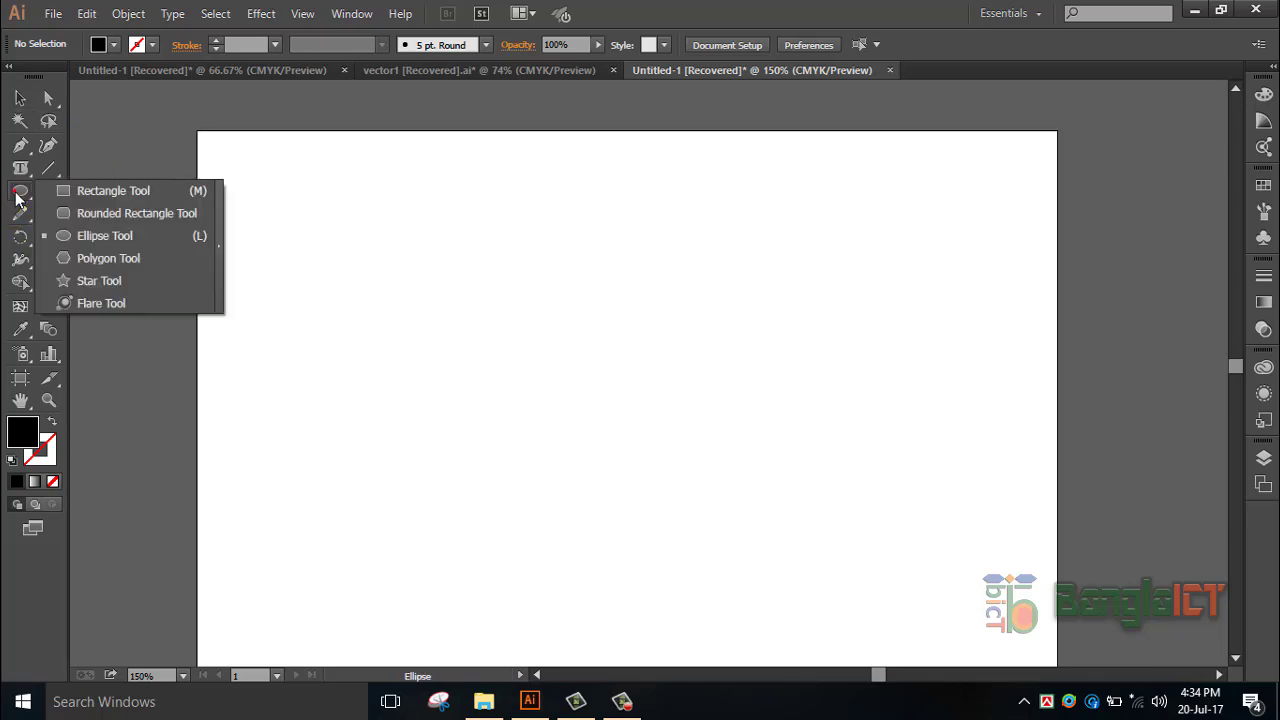
{"action": "left_click", "coordinate": [74, 190]}
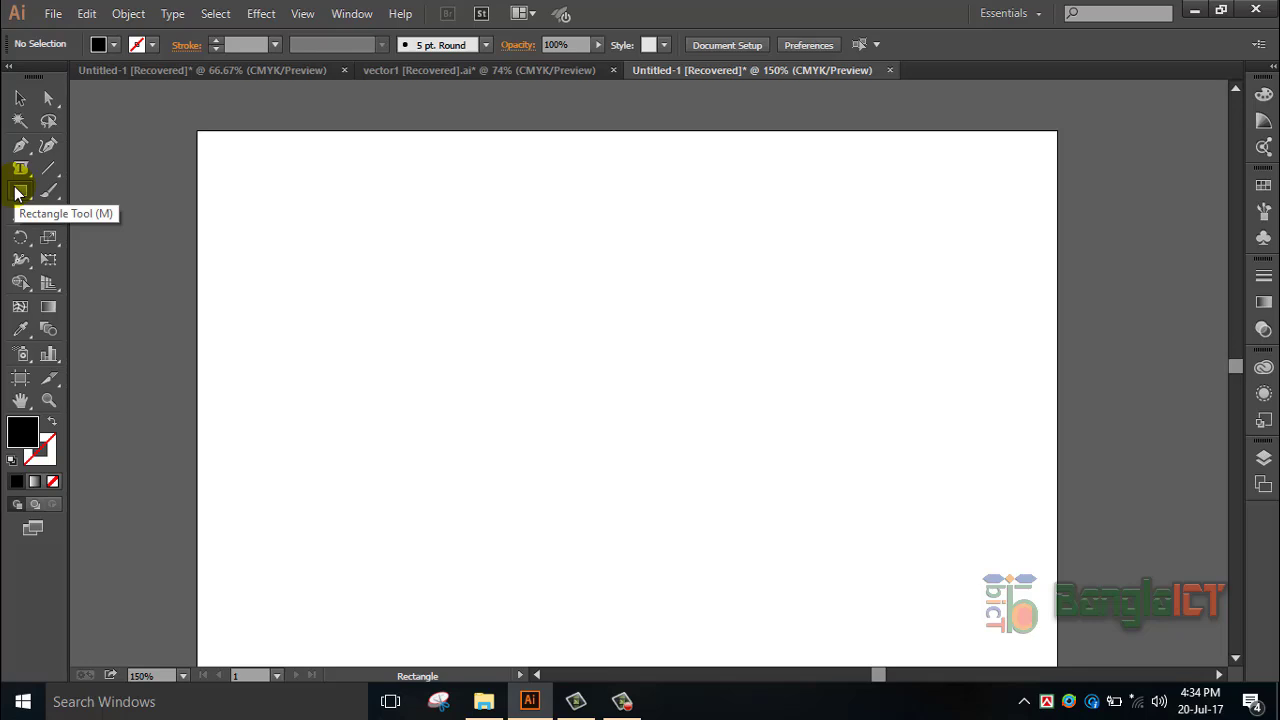
{"action": "left_click", "coordinate": [18, 194]}
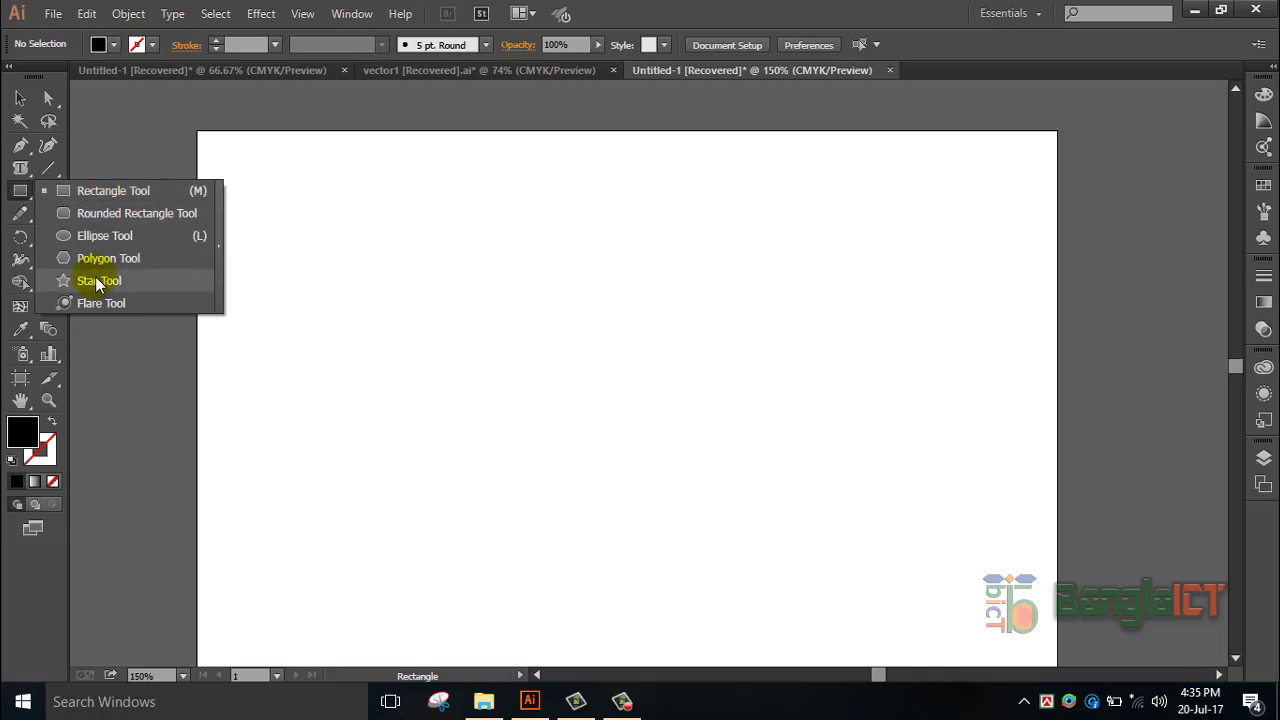
{"action": "left_click", "coordinate": [97, 190]}
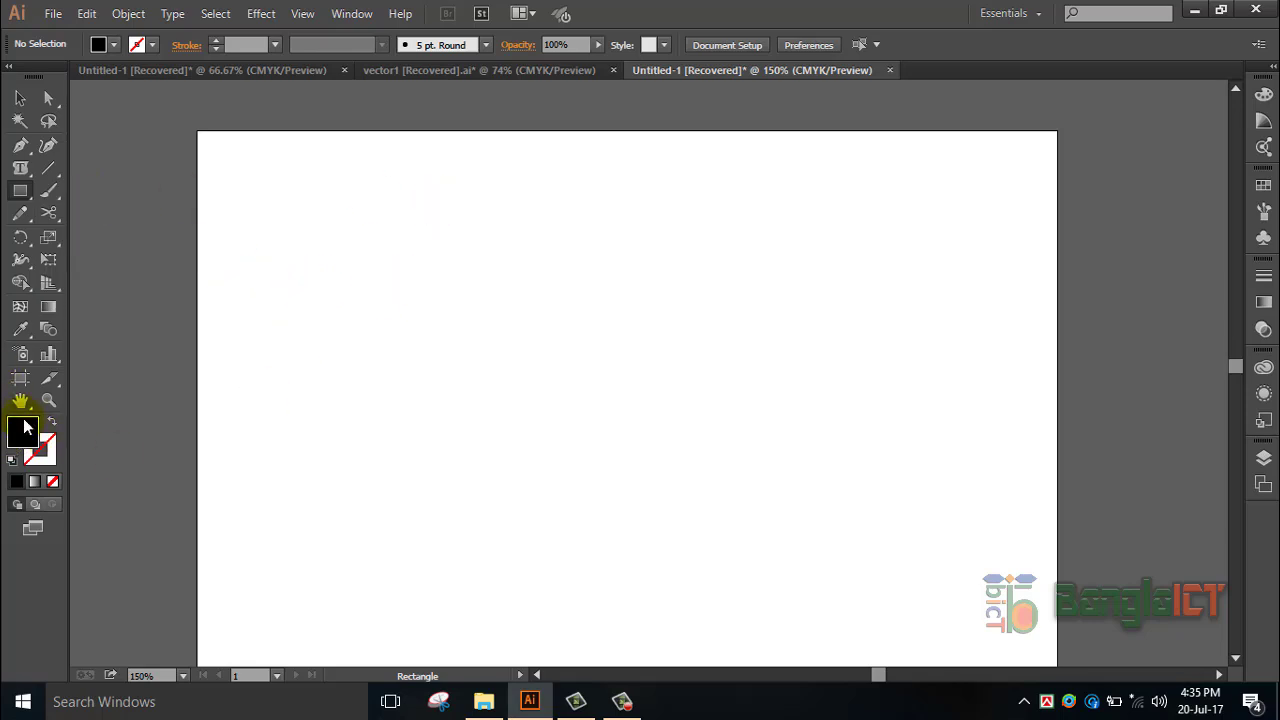
- Set the drawing colours to no fill and a dark green stroke
{"action": "left_click", "coordinate": [52, 484]}
{"action": "left_click", "coordinate": [46, 461]}
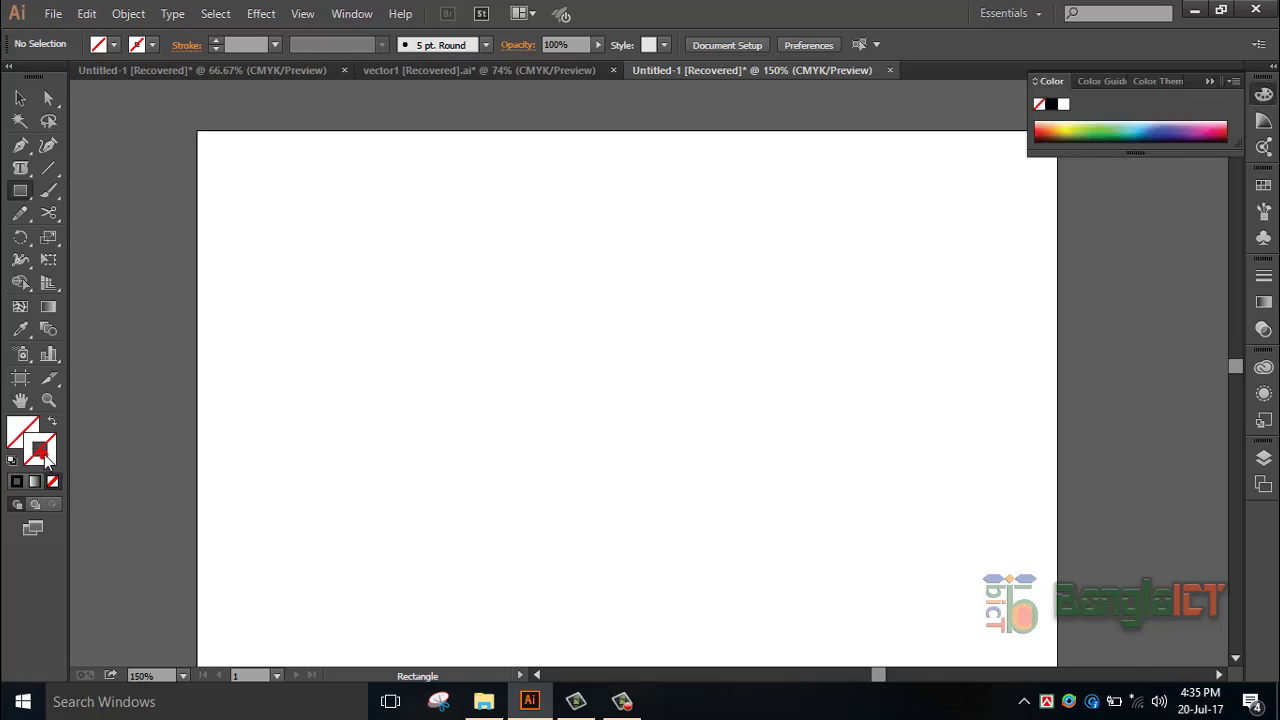
{"action": "left_click", "coordinate": [1121, 131]}
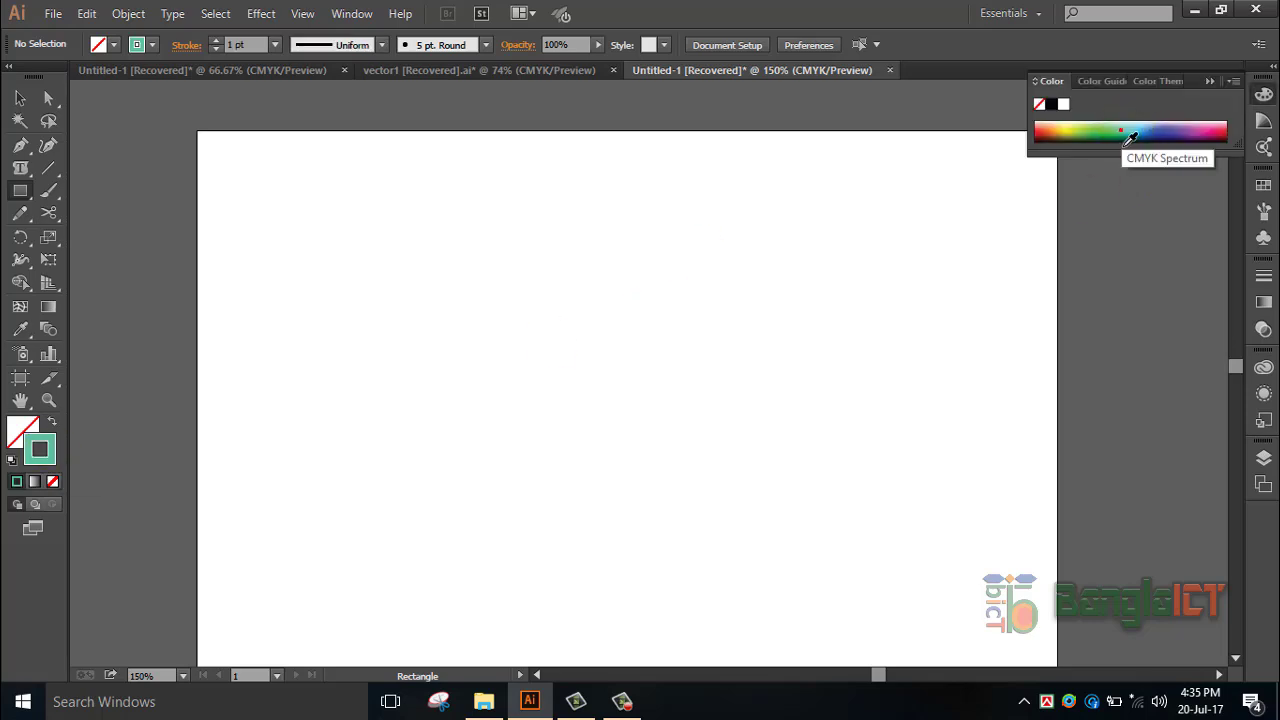
{"action": "left_click", "coordinate": [1123, 142]}
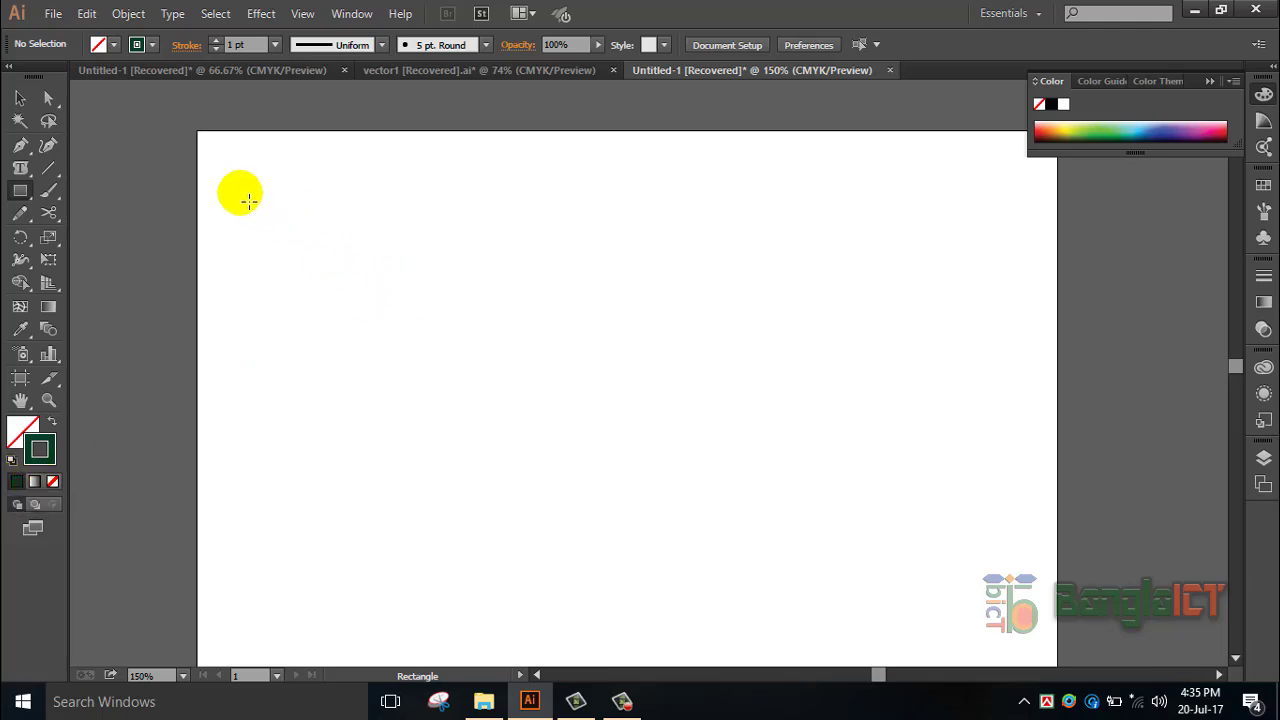
- Draw a rectangle about 166 by 93 pt in the artboard's upper-left area and a square about 127 pt wide to its right
{"action": "left_click_drag", "start_coordinate": [237, 184], "coordinate": [469, 313]}
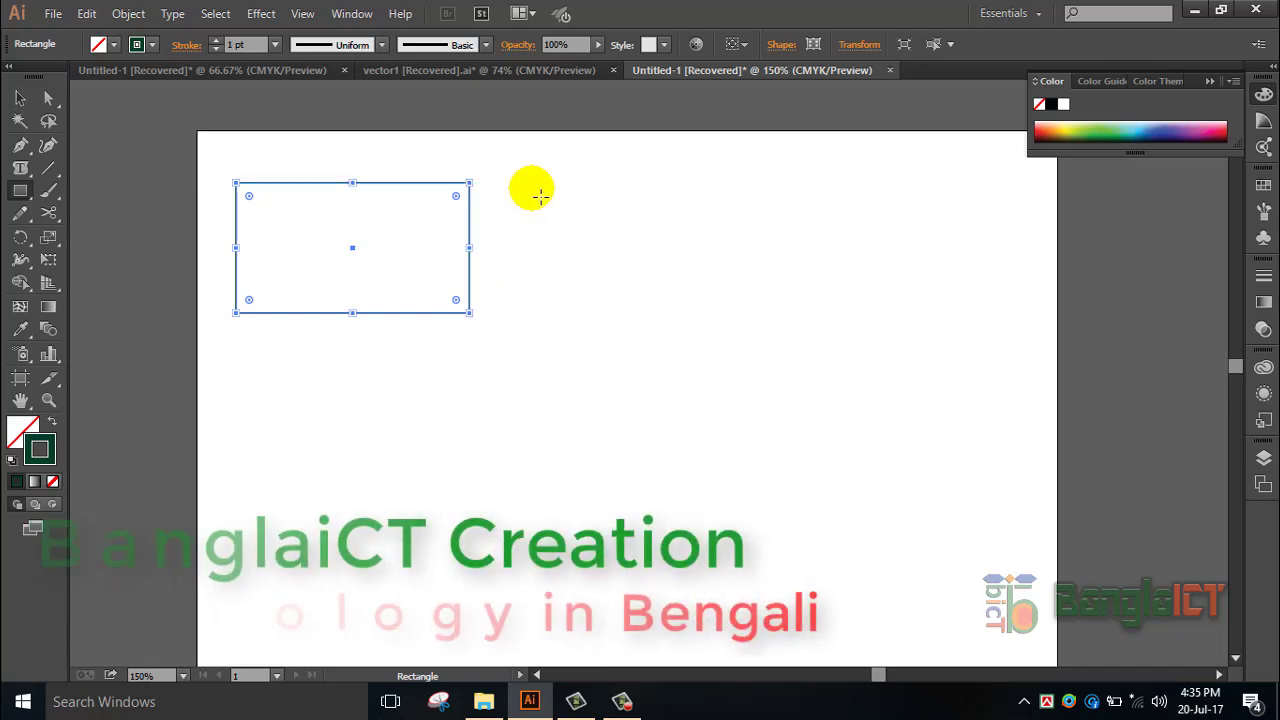
{"action": "left_click_drag", "start_coordinate": [532, 189], "coordinate": [710, 368]}
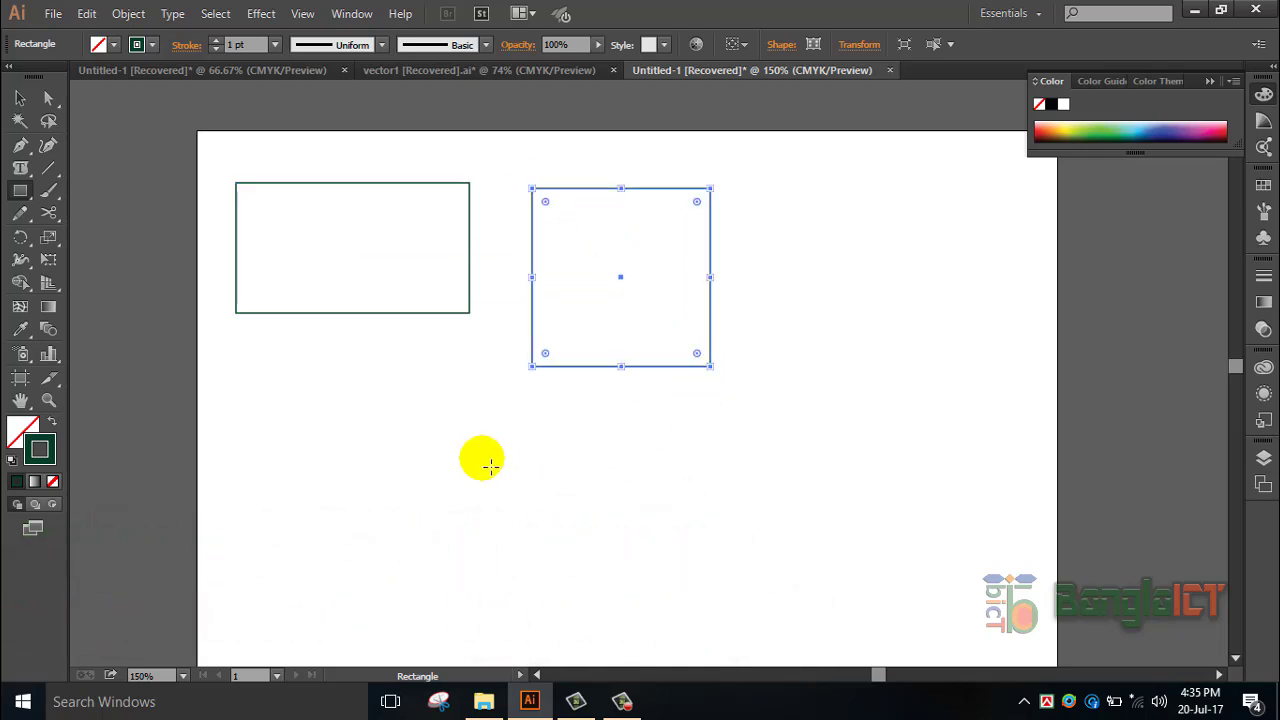
- Draw a wide rectangle and a smaller square below the first rectangle, deleting each one after drawing it
{"action": "left_click_drag", "start_coordinate": [318, 426], "coordinate": [555, 518]}
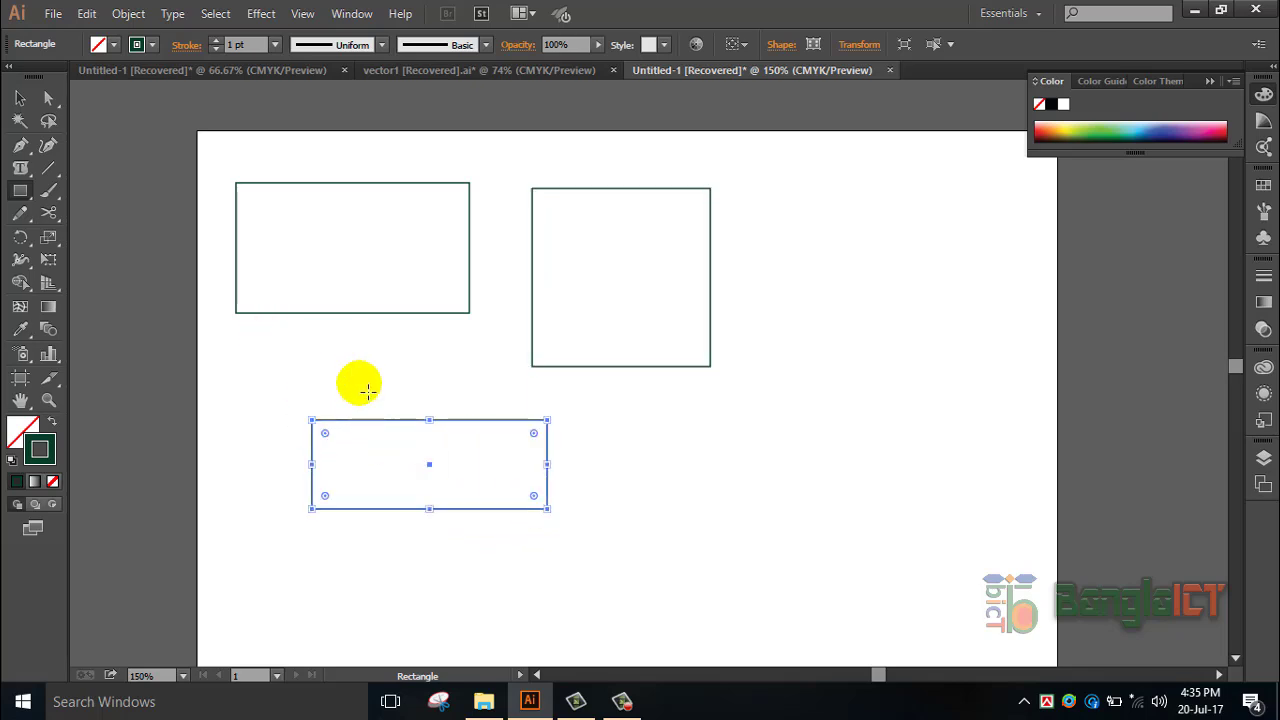
{"action": "key", "text": "Delete"}
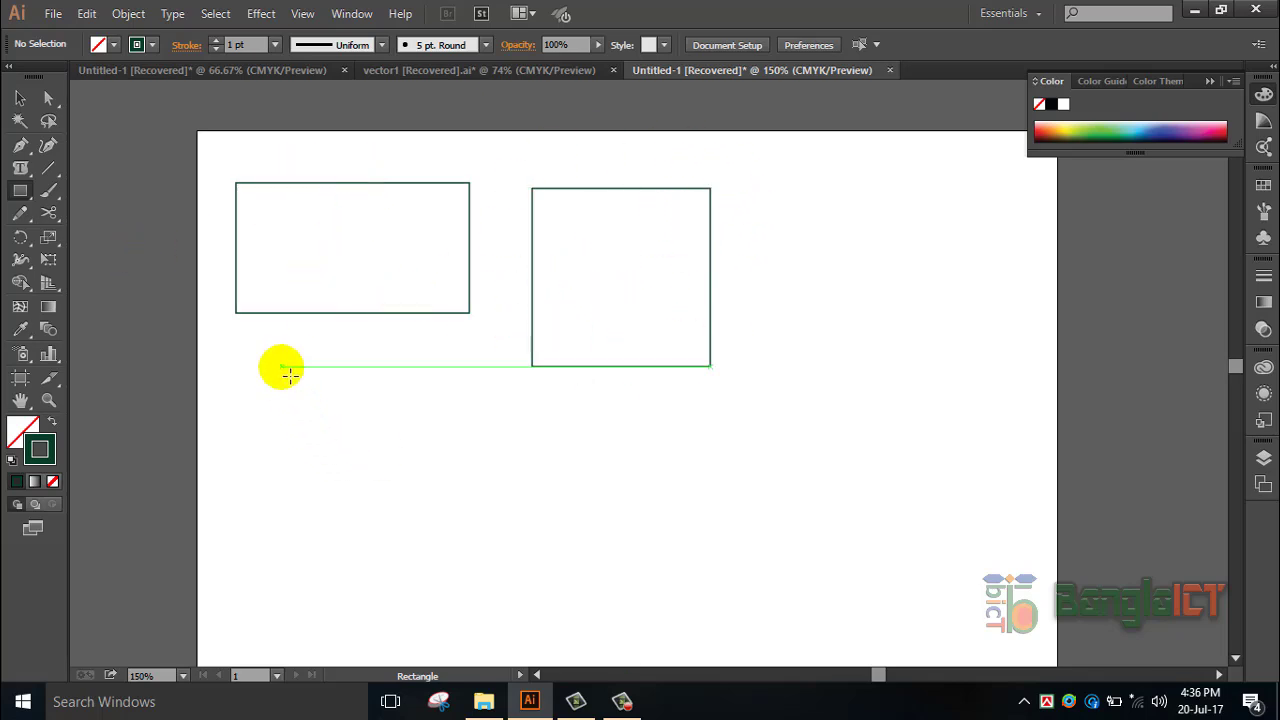
{"action": "left_click_drag", "start_coordinate": [267, 355], "coordinate": [396, 483]}
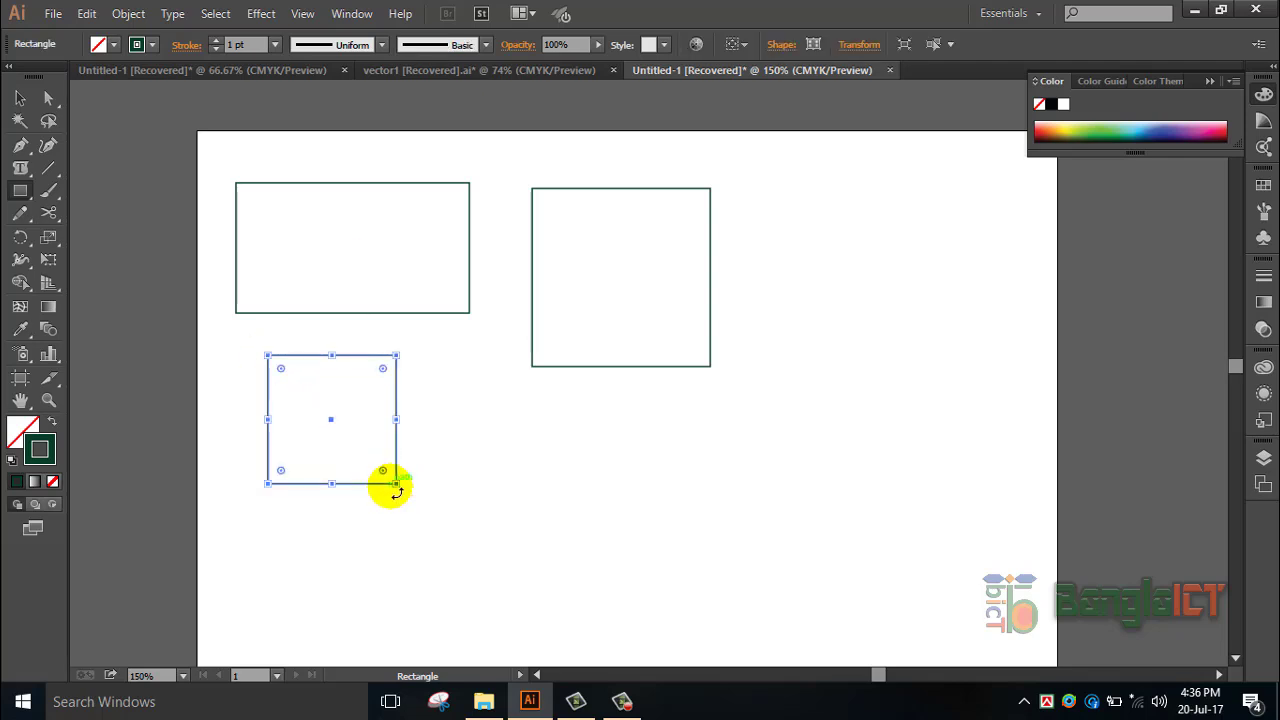
{"action": "key", "text": "Delete"}
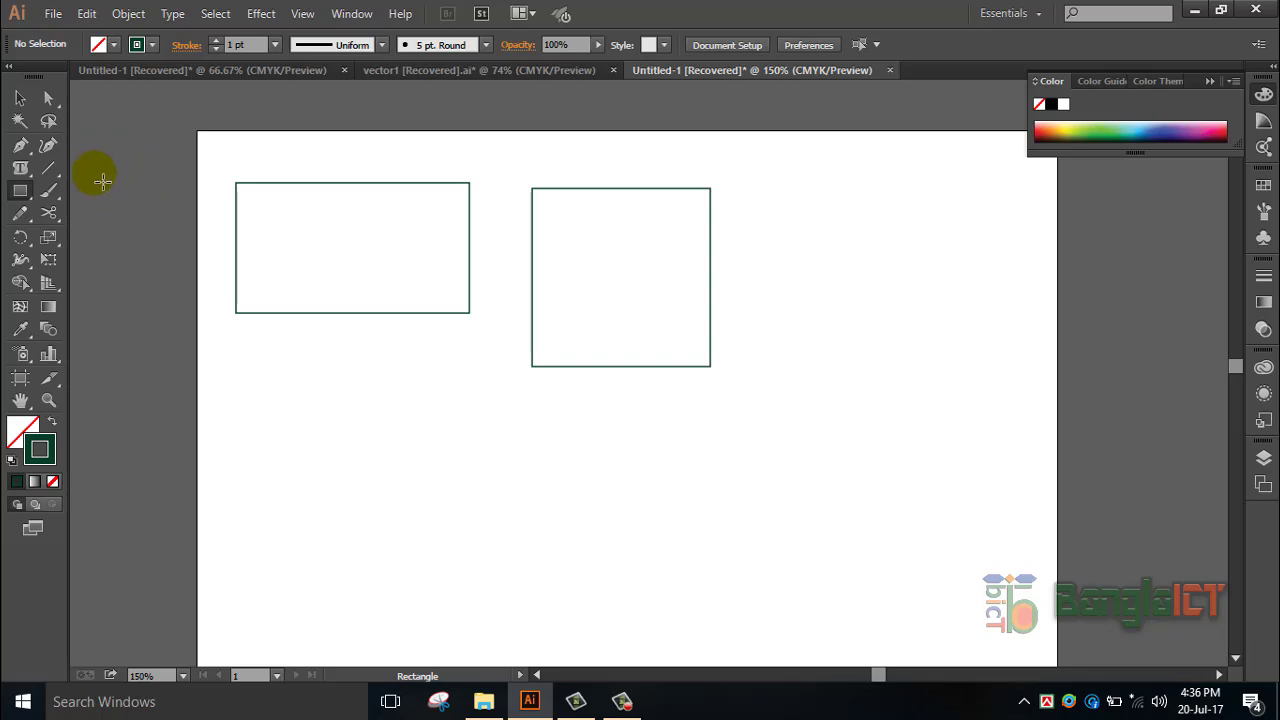
{"action": "left_click_drag", "start_coordinate": [25, 199], "coordinate": [98, 196]}
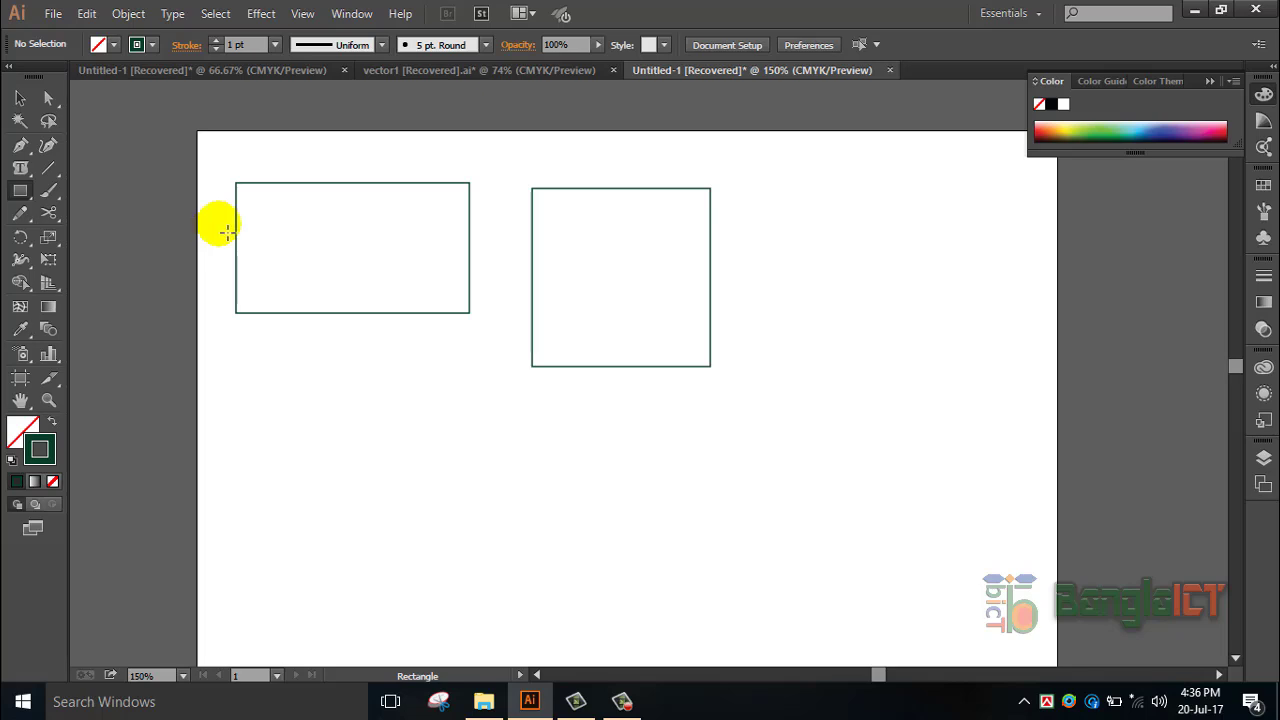
- Select the left rectangle, choose a magenta-pink colour and swap it from the stroke to the fill
{"action": "left_click", "coordinate": [27, 98]}
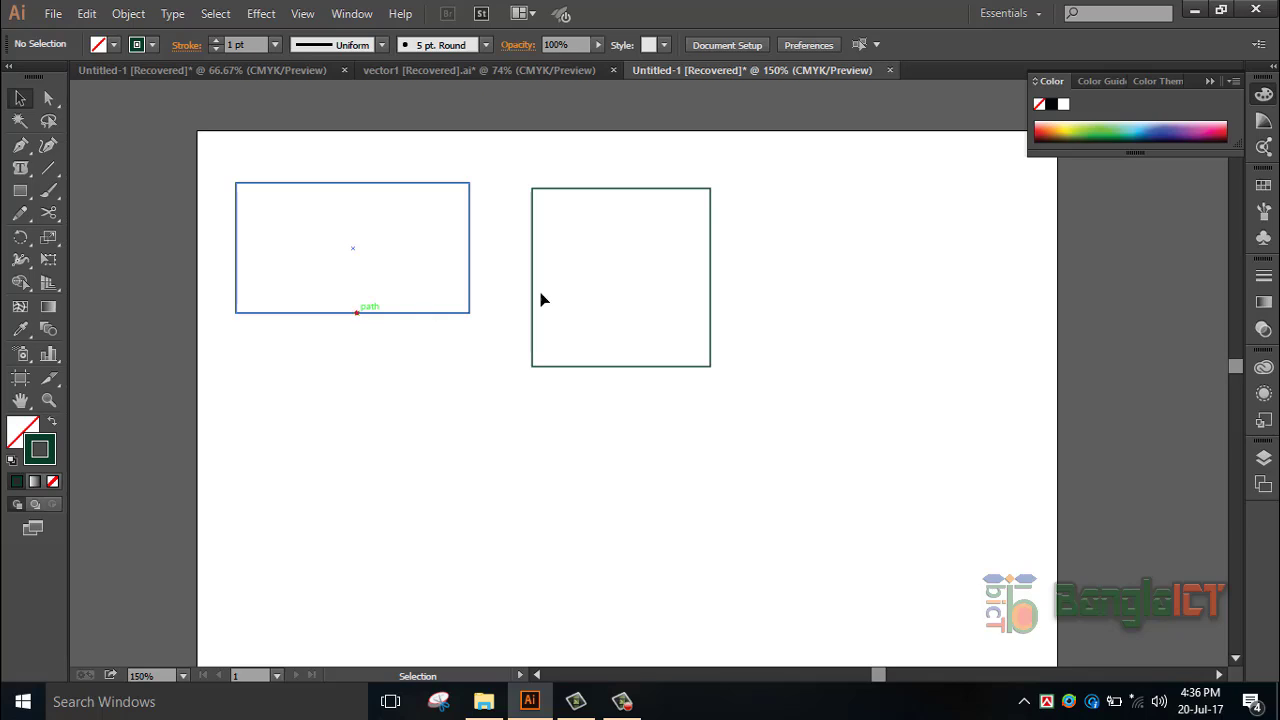
{"action": "left_click", "coordinate": [357, 312]}
{"action": "left_click", "coordinate": [1203, 130]}
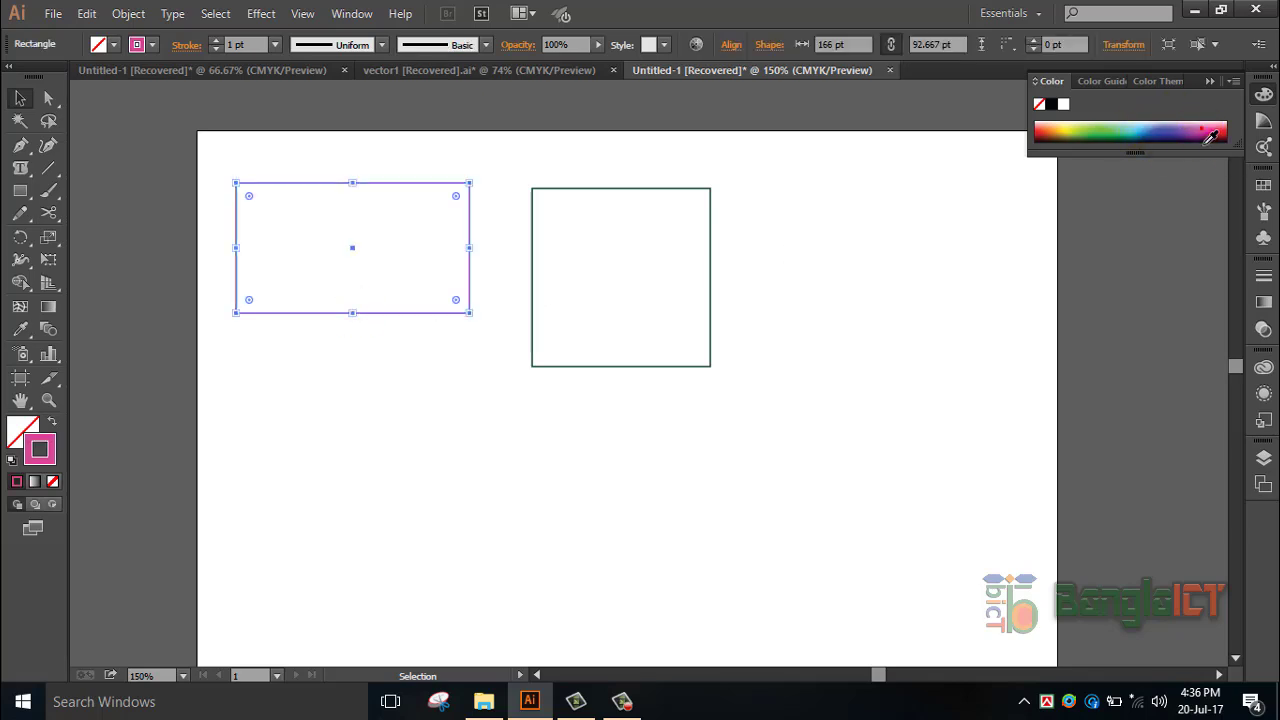
{"action": "left_click", "coordinate": [52, 423]}
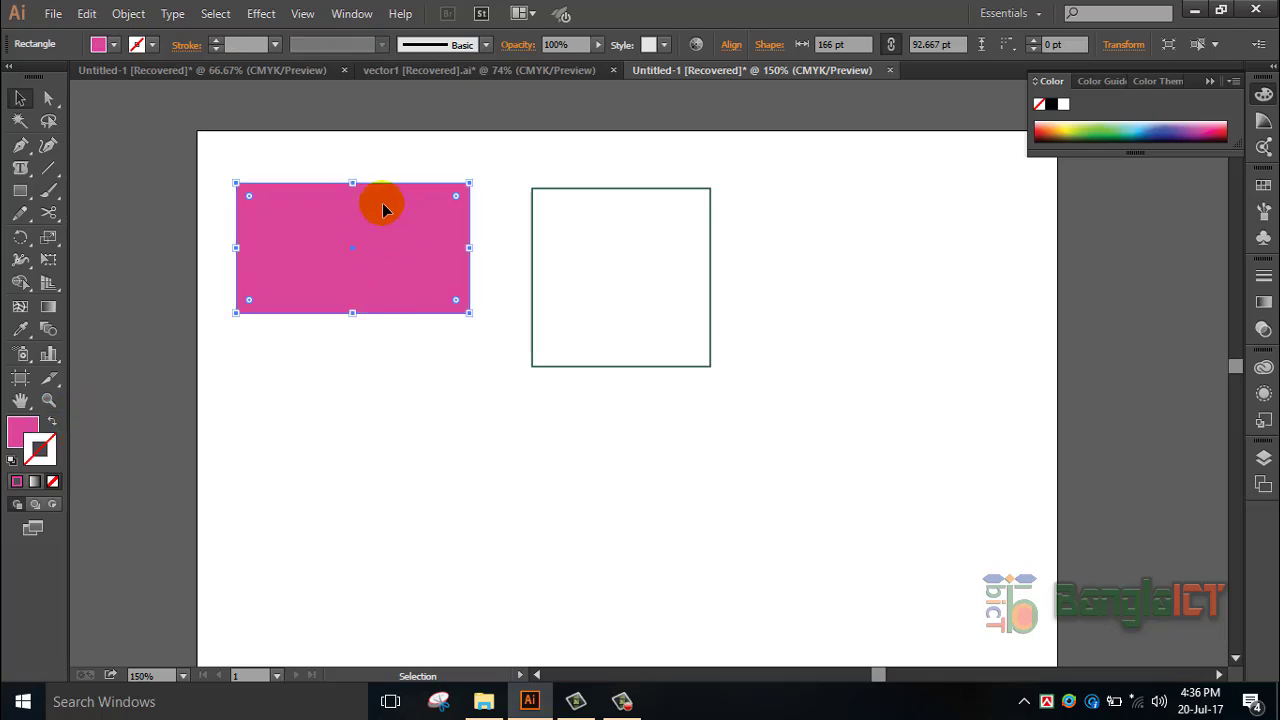
- Give the pink rectangle an olive green stroke with a weight of 10 pt
{"action": "double_click", "coordinate": [44, 462]}
{"action": "left_click", "coordinate": [667, 413]}
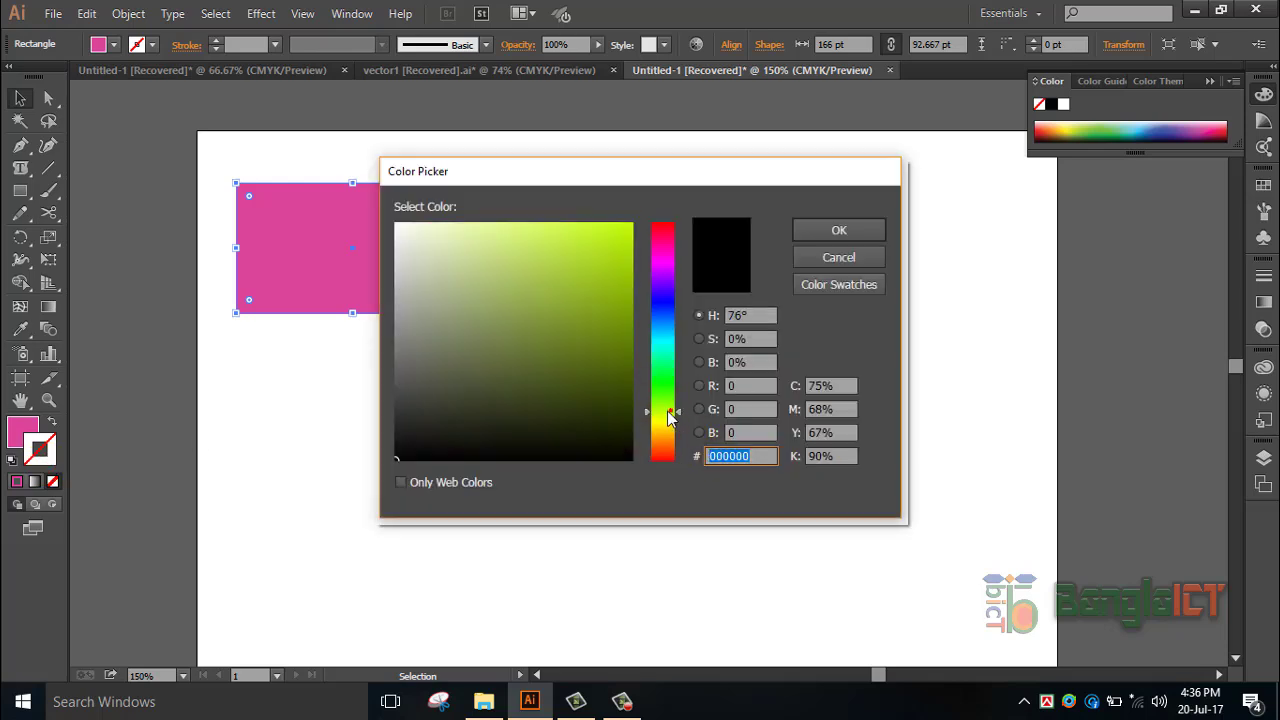
{"action": "left_click", "coordinate": [616, 311]}
{"action": "left_click", "coordinate": [845, 230]}
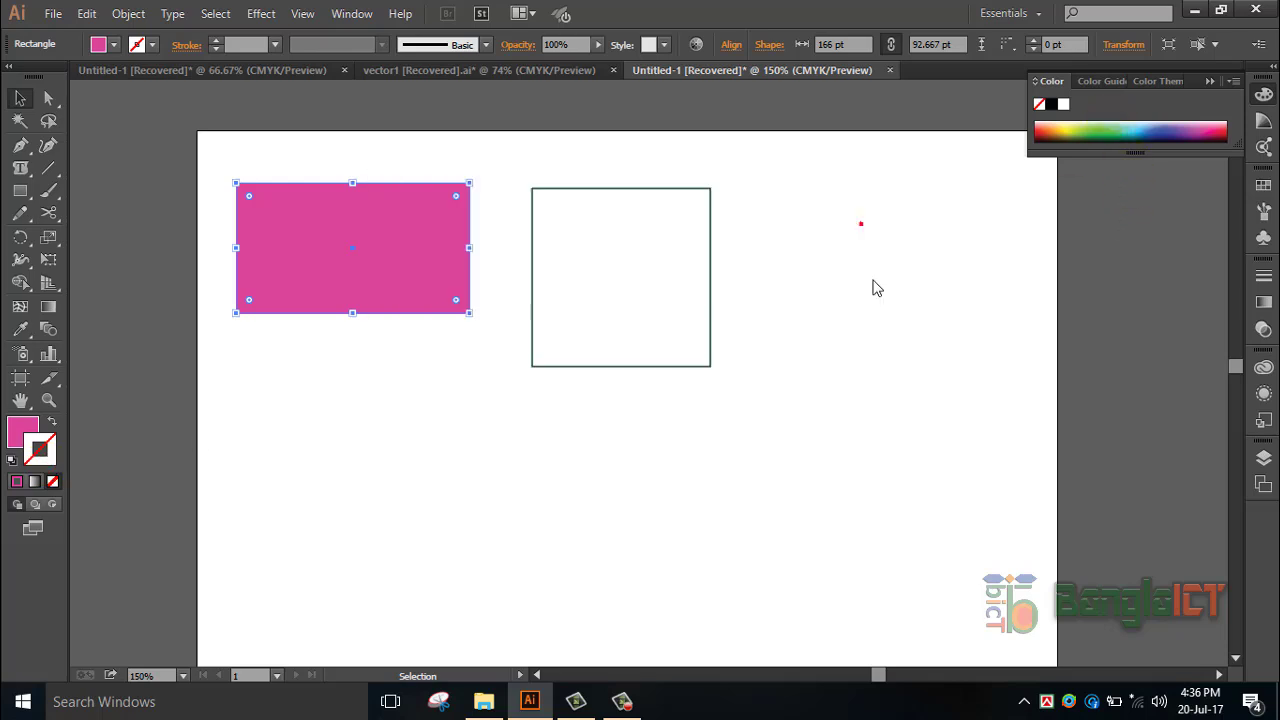
{"action": "left_click", "coordinate": [334, 246]}
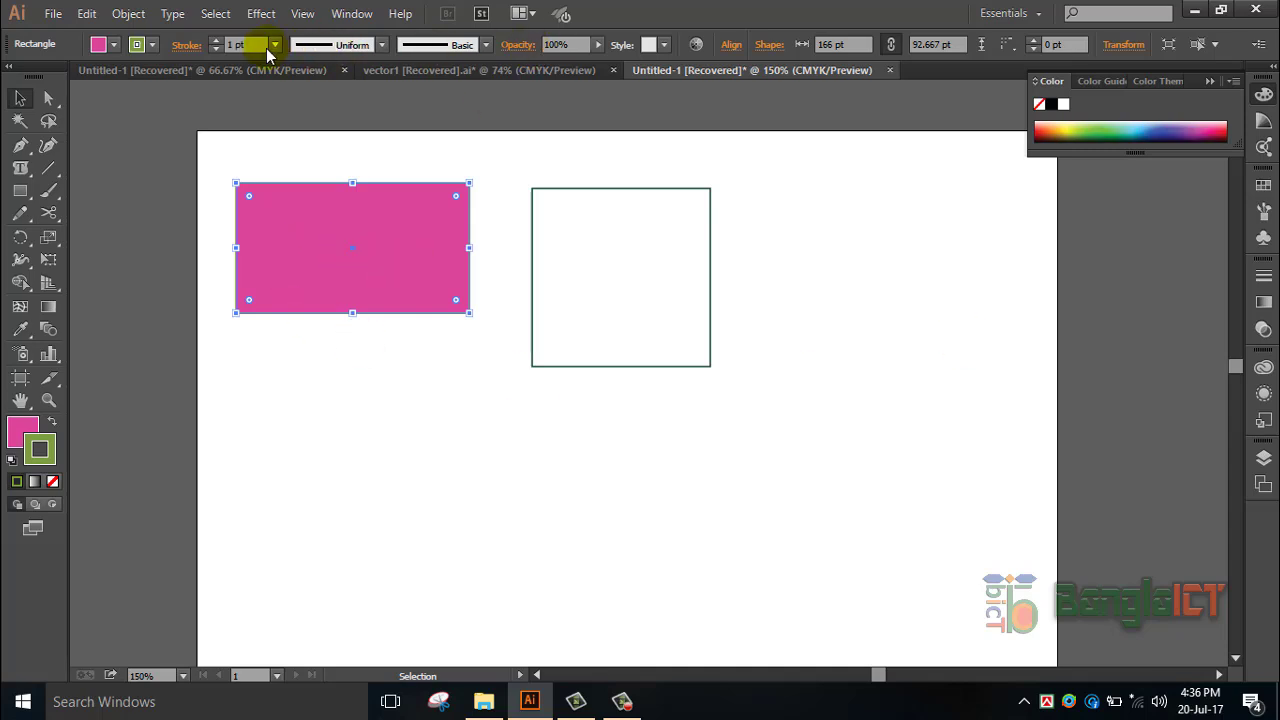
{"action": "left_click", "coordinate": [274, 45]}
{"action": "left_click", "coordinate": [297, 292]}
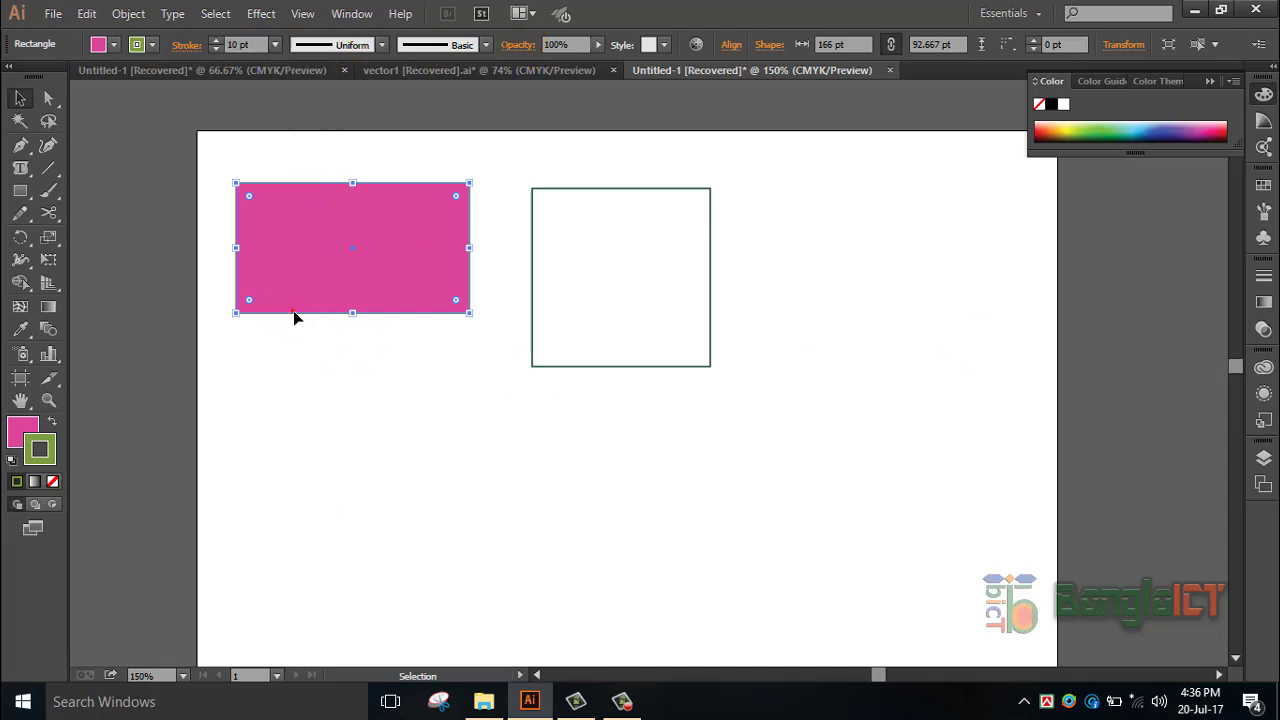
{"action": "left_click", "coordinate": [349, 377]}
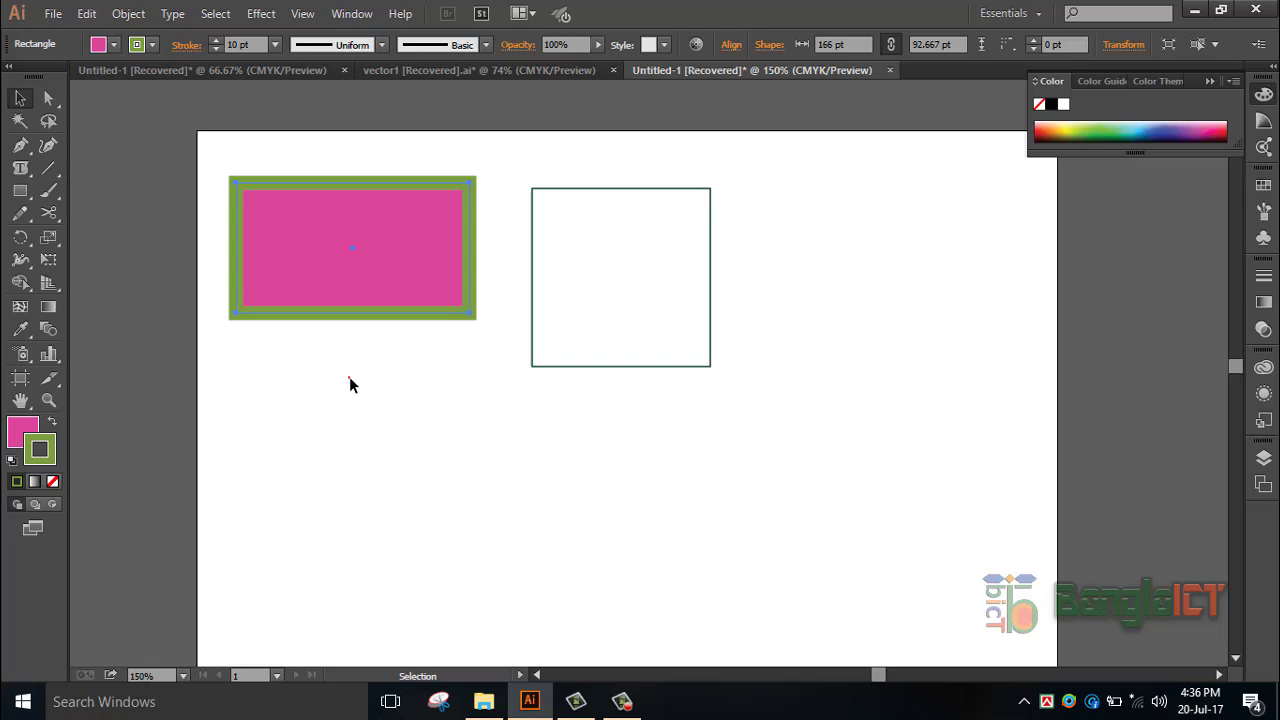
{"action": "left_click", "coordinate": [331, 311]}
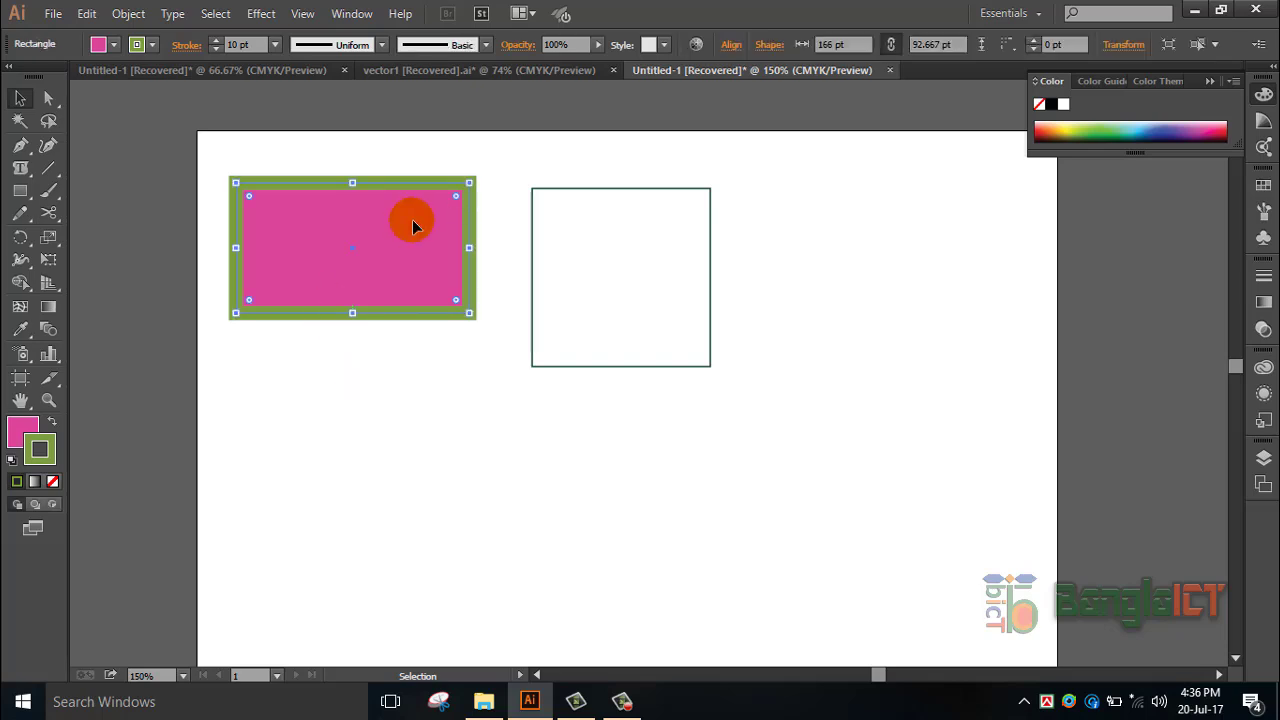
- Select the square, choose a dark blue colour and swap it from the stroke to the fill
{"action": "left_click", "coordinate": [594, 188]}
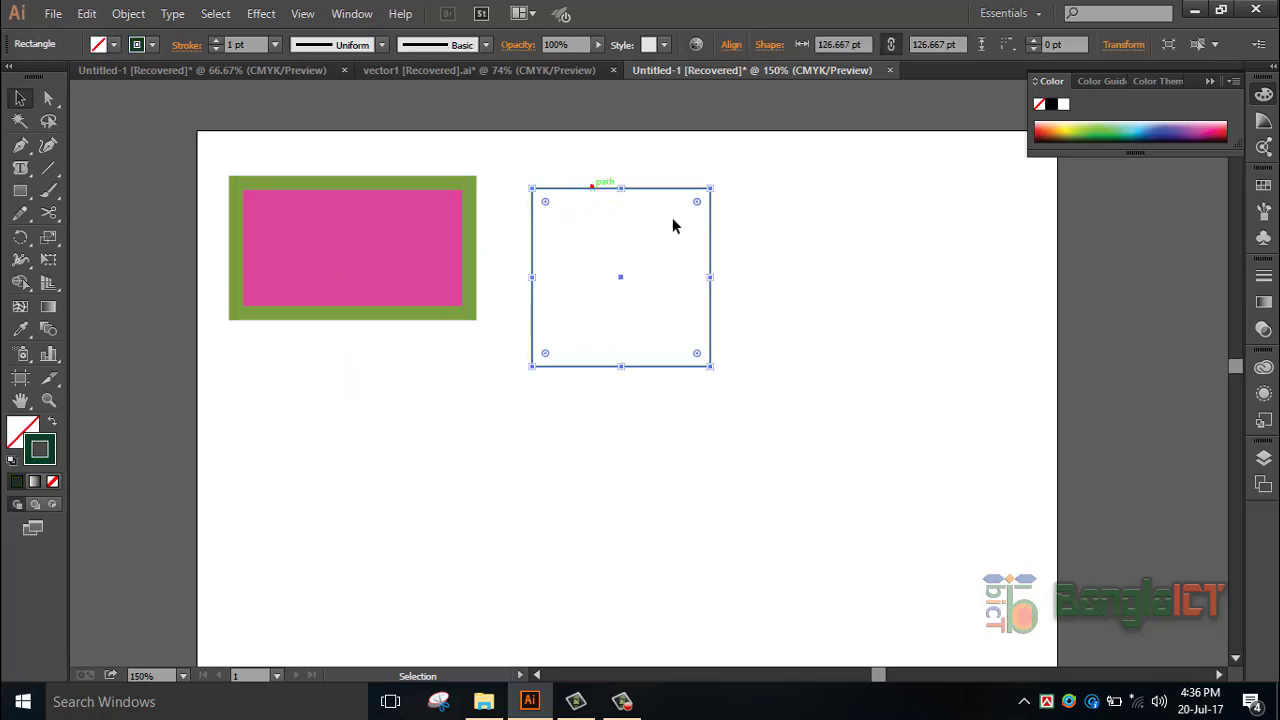
{"action": "left_click", "coordinate": [1160, 140]}
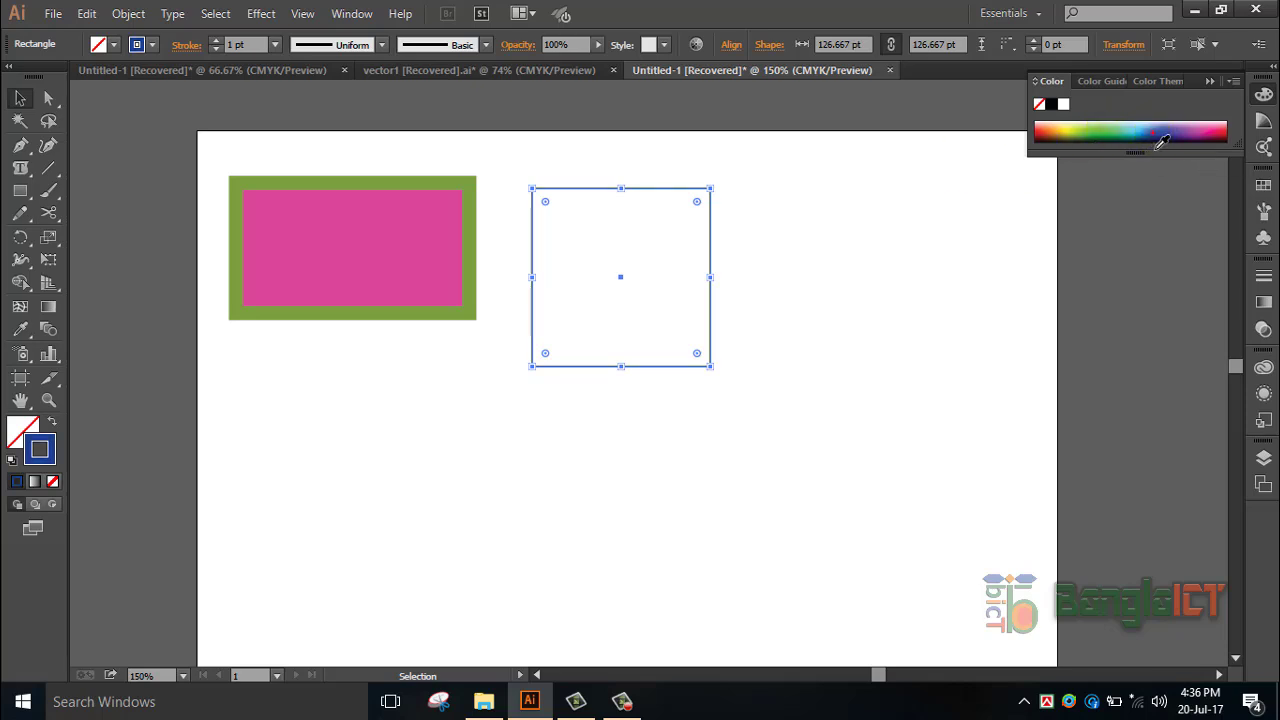
{"action": "left_click", "coordinate": [22, 430]}
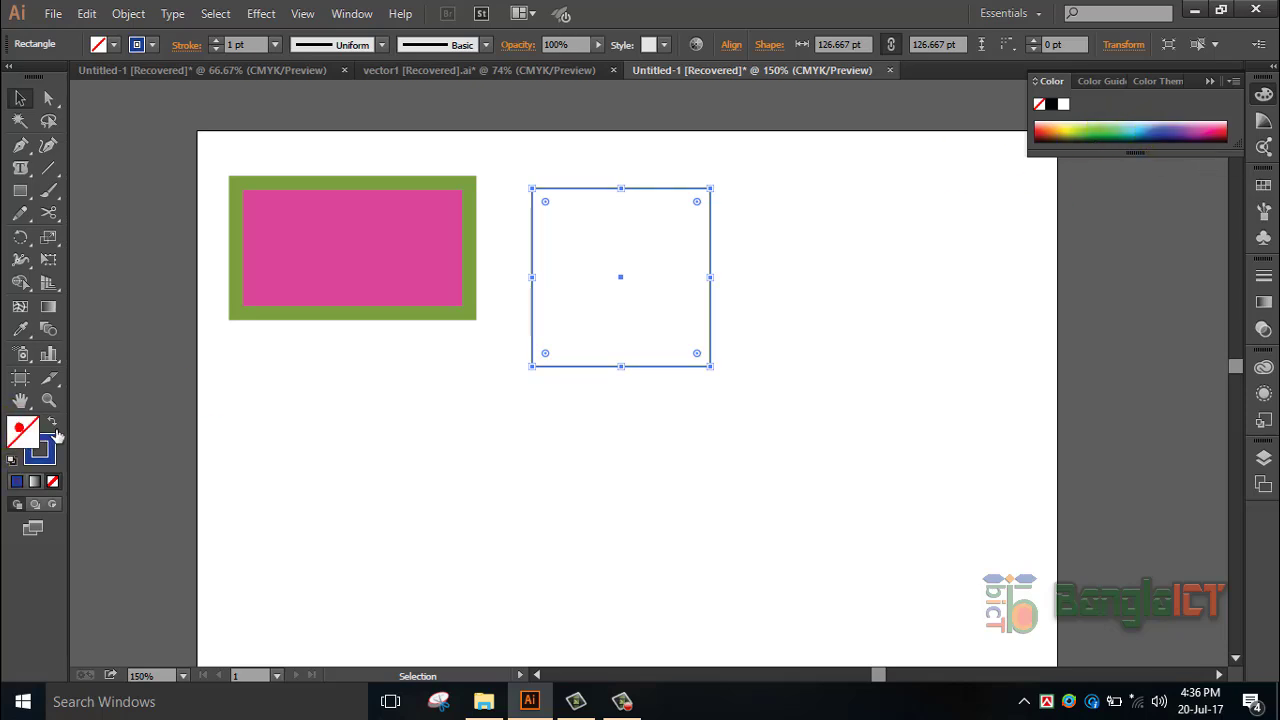
{"action": "left_click", "coordinate": [53, 423]}
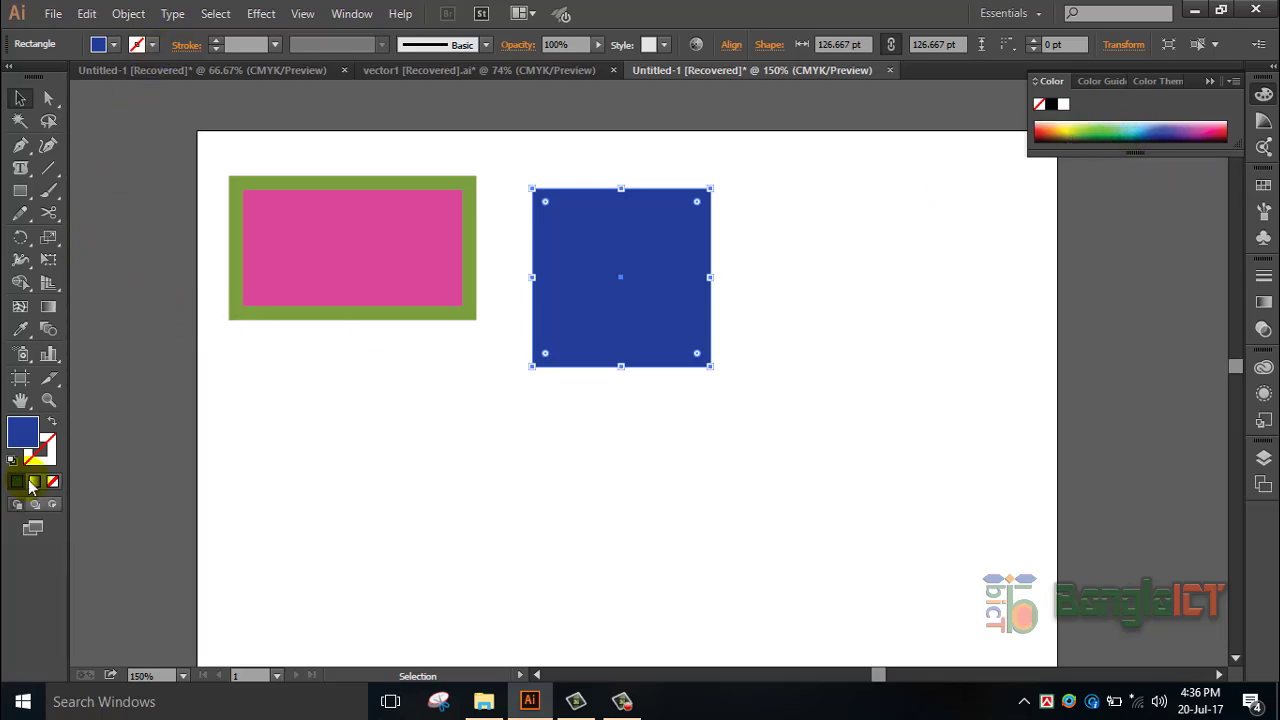
- Give the blue square a light green stroke with a weight of 8 pt and deselect it
{"action": "left_click", "coordinate": [1105, 130]}
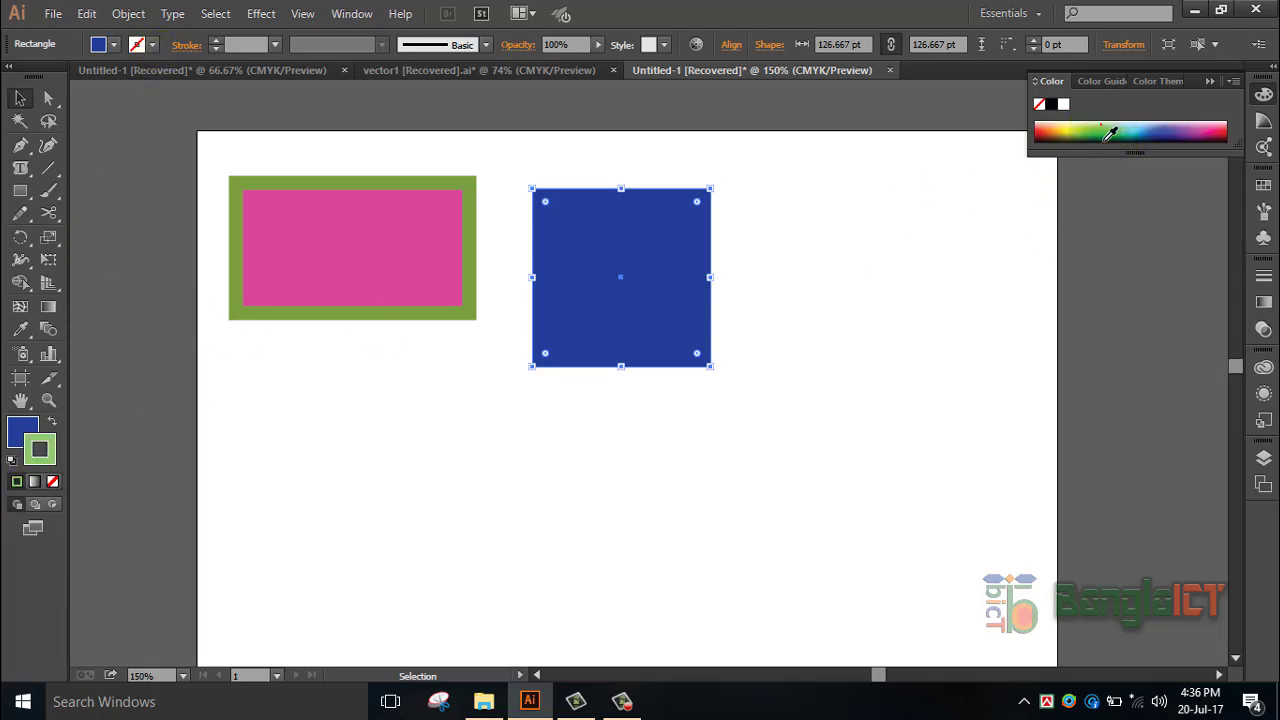
{"action": "left_click", "coordinate": [274, 44]}
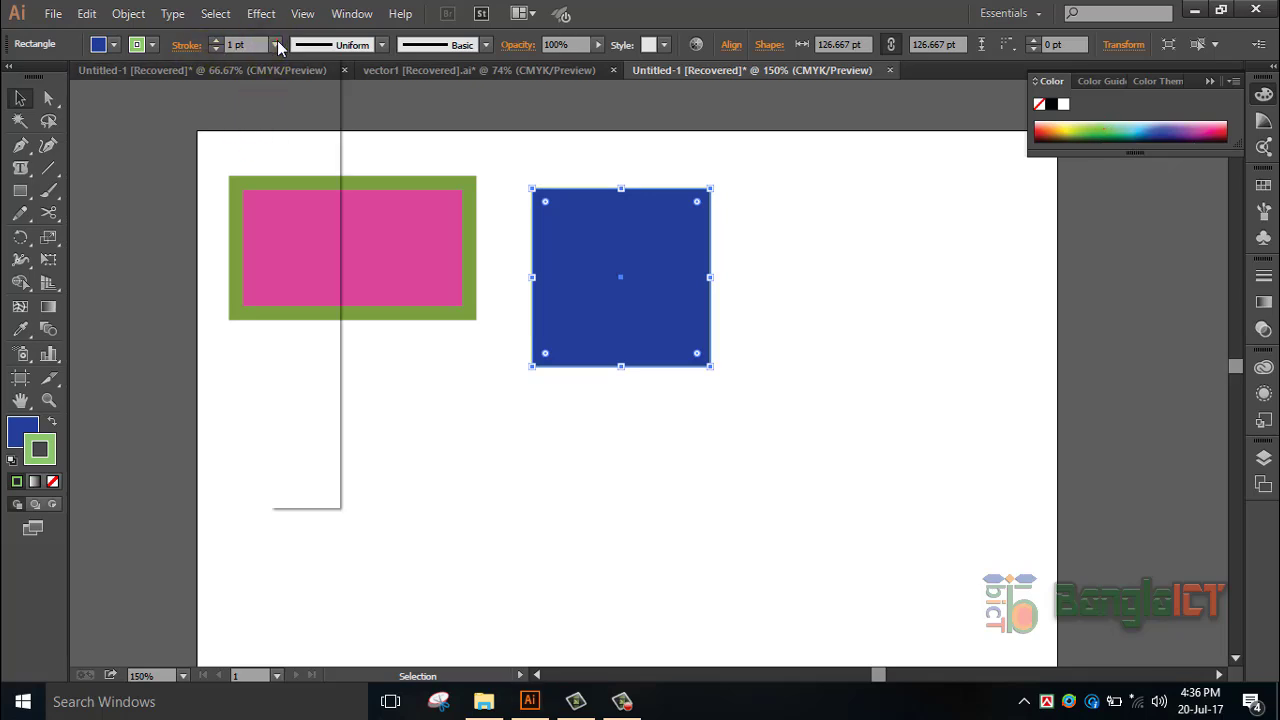
{"action": "left_click", "coordinate": [294, 268]}
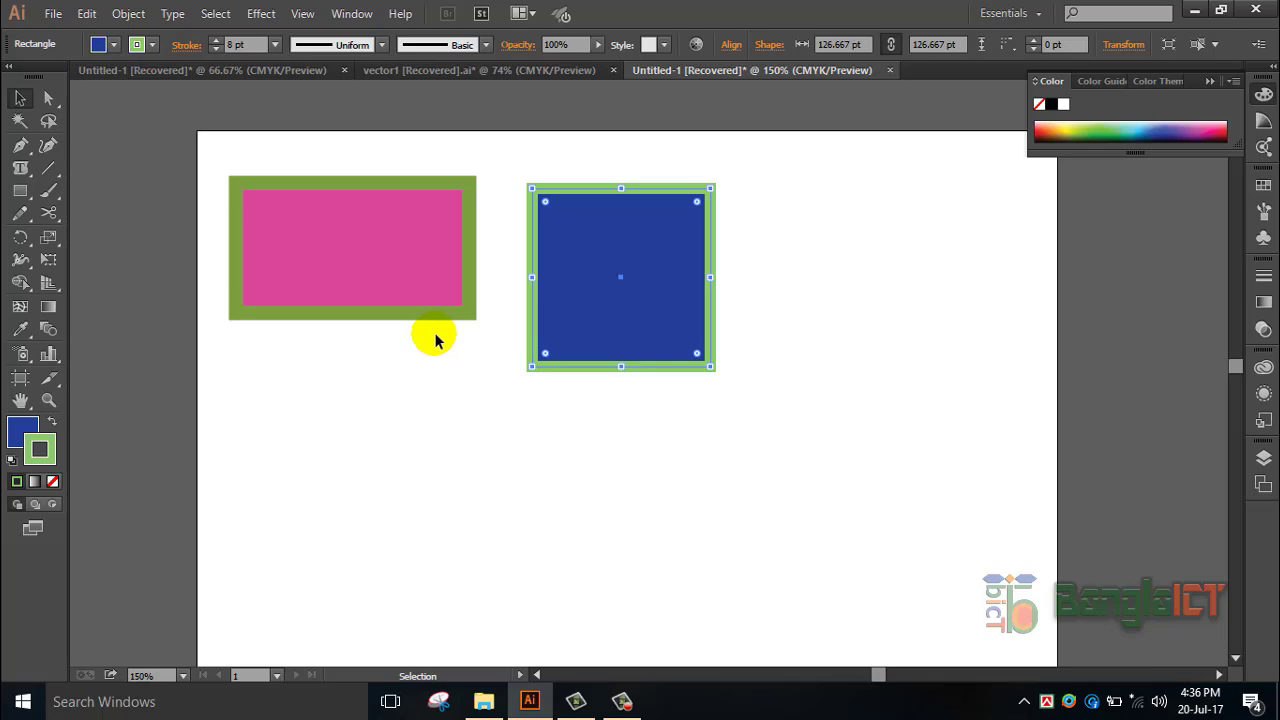
{"action": "left_click", "coordinate": [436, 438]}
- Move the blue square slightly down and left so it sits closer to the pink rectangle
{"action": "left_click_drag", "start_coordinate": [418, 404], "coordinate": [656, 300]}
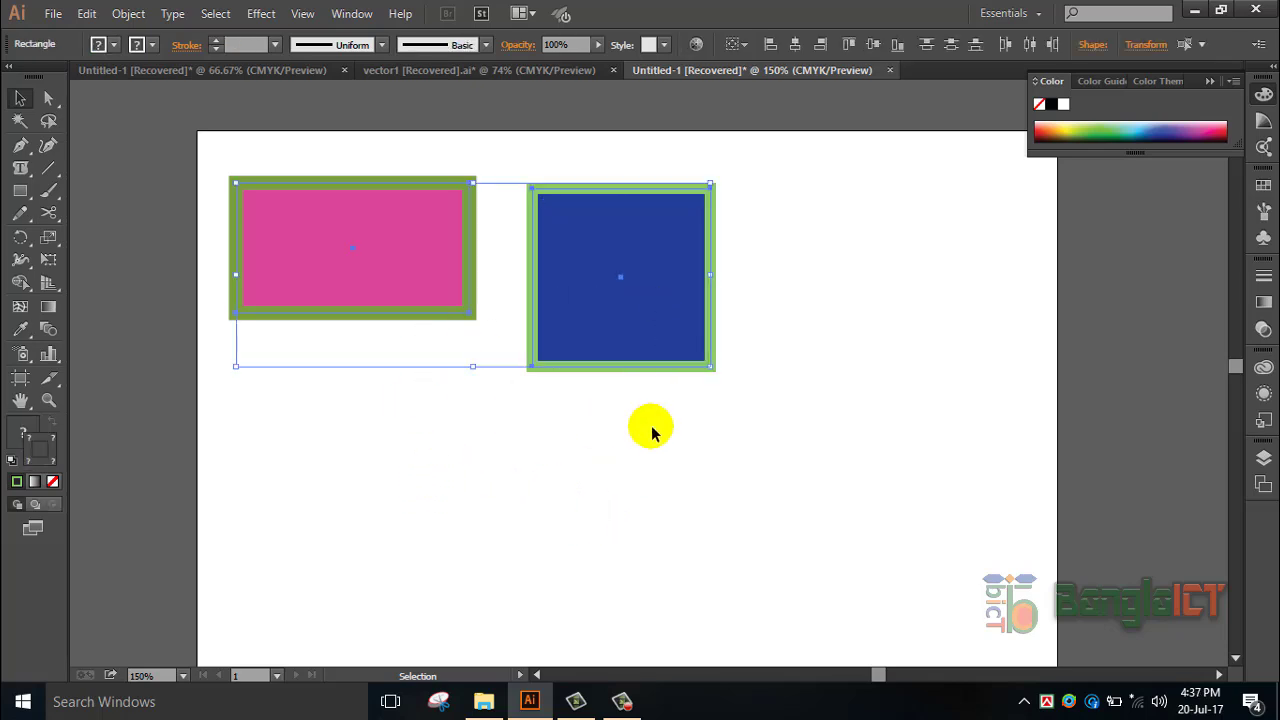
{"action": "left_click", "coordinate": [635, 474]}
{"action": "left_click_drag", "start_coordinate": [613, 364], "coordinate": [650, 390]}
- Use the Direct Selection tool to pull only the blue square's lower-right corner point inward, up and to the left
{"action": "left_click", "coordinate": [48, 99]}
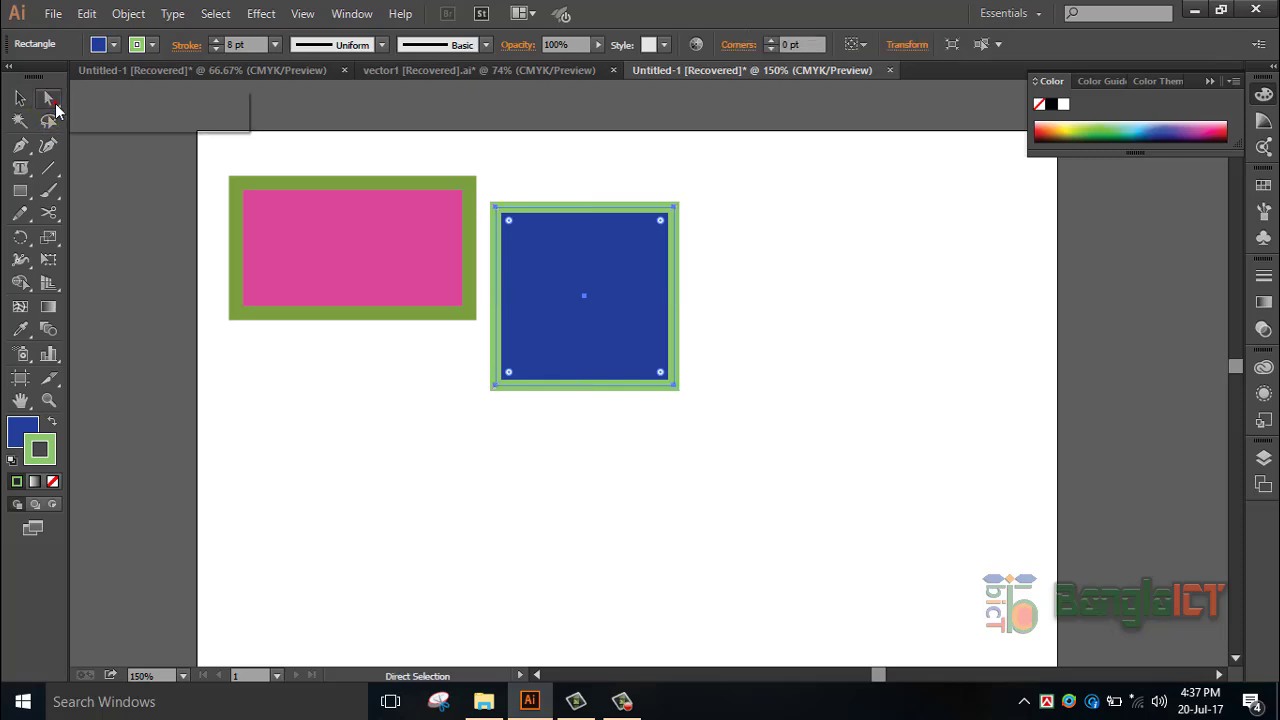
{"action": "left_click", "coordinate": [141, 104]}
{"action": "left_click_drag", "start_coordinate": [827, 367], "coordinate": [557, 483]}
{"action": "left_click_drag", "start_coordinate": [673, 384], "coordinate": [613, 330]}
- Move the pink rectangle down and to the right, and pull only its lower-right corner point outward with the Direct Selection tool
{"action": "left_click", "coordinate": [396, 304]}
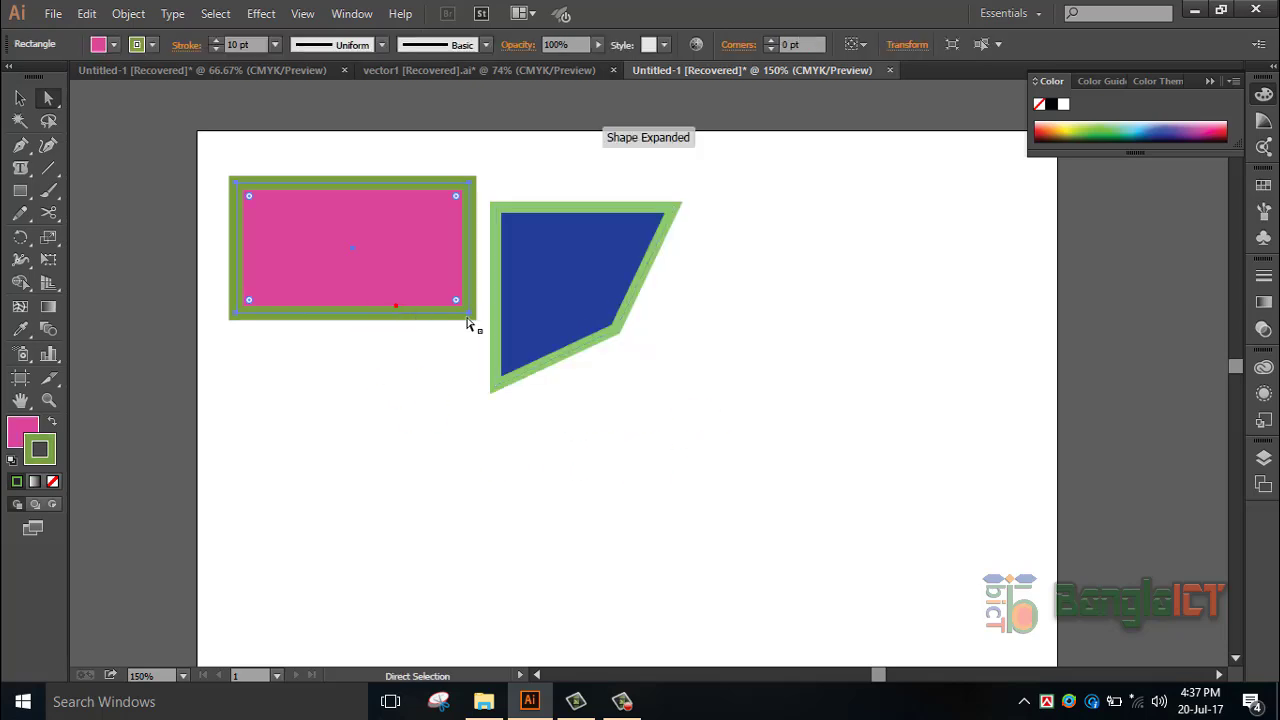
{"action": "left_click_drag", "start_coordinate": [476, 322], "coordinate": [585, 532]}
{"action": "left_click", "coordinate": [345, 392]}
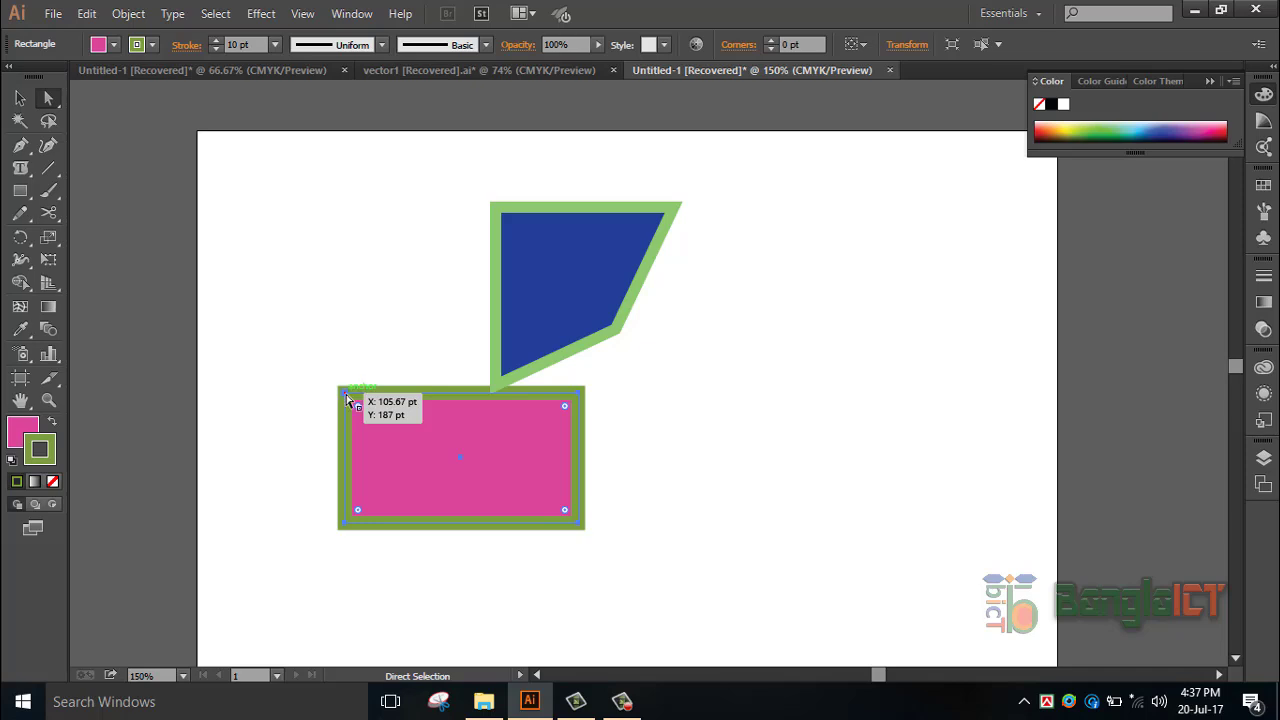
{"action": "left_click_drag", "start_coordinate": [578, 523], "coordinate": [738, 546]}
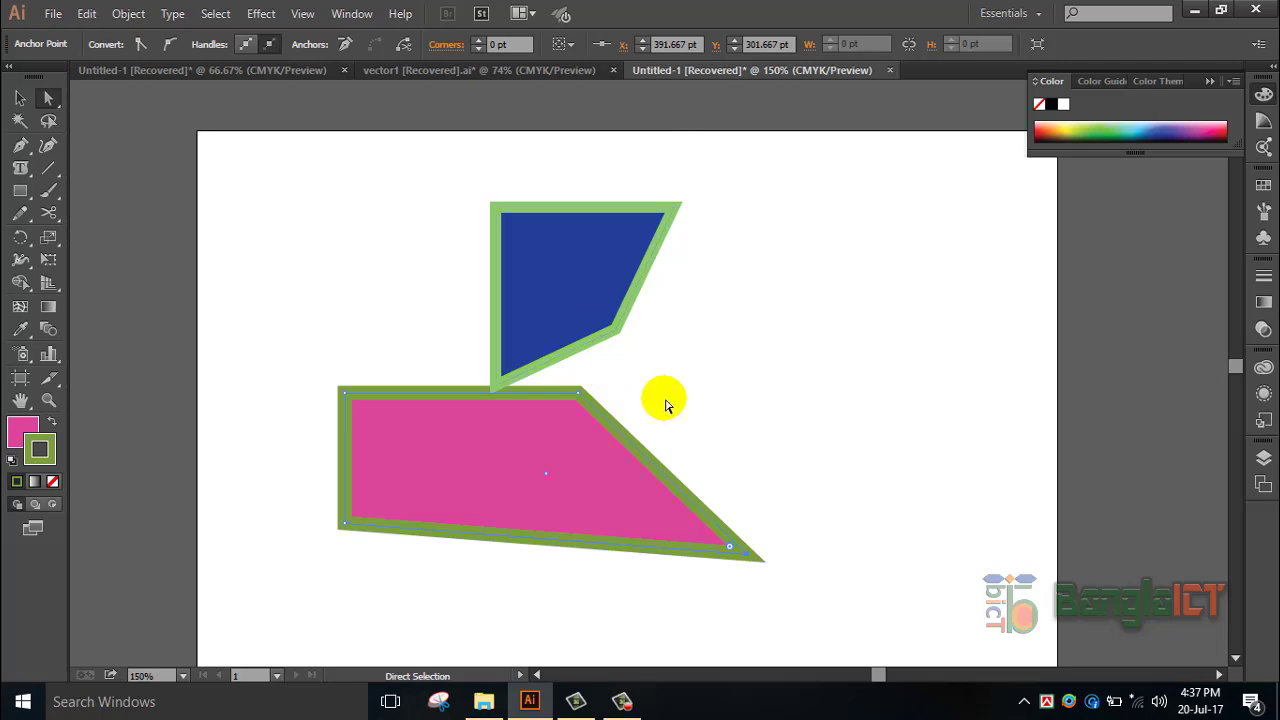
- Select all the artwork and delete it to empty the artboard
{"action": "key", "text": "ctrl+a"}
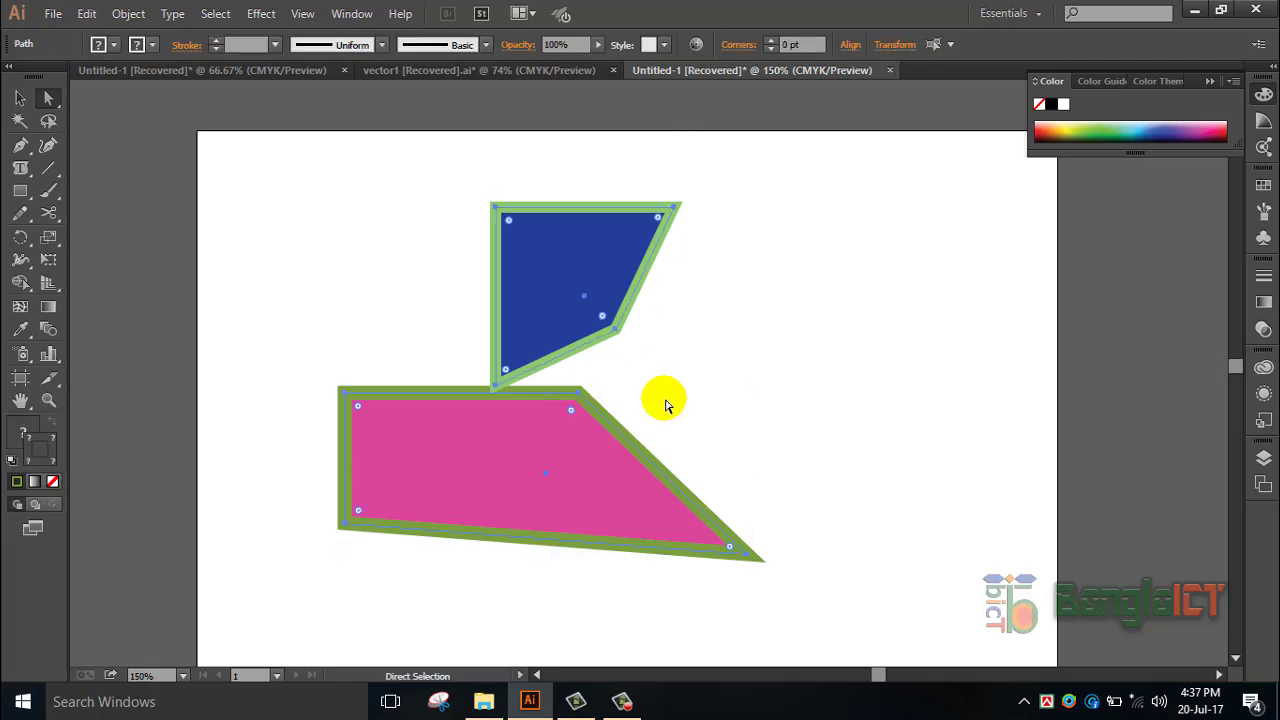
{"action": "key", "text": "Delete"}
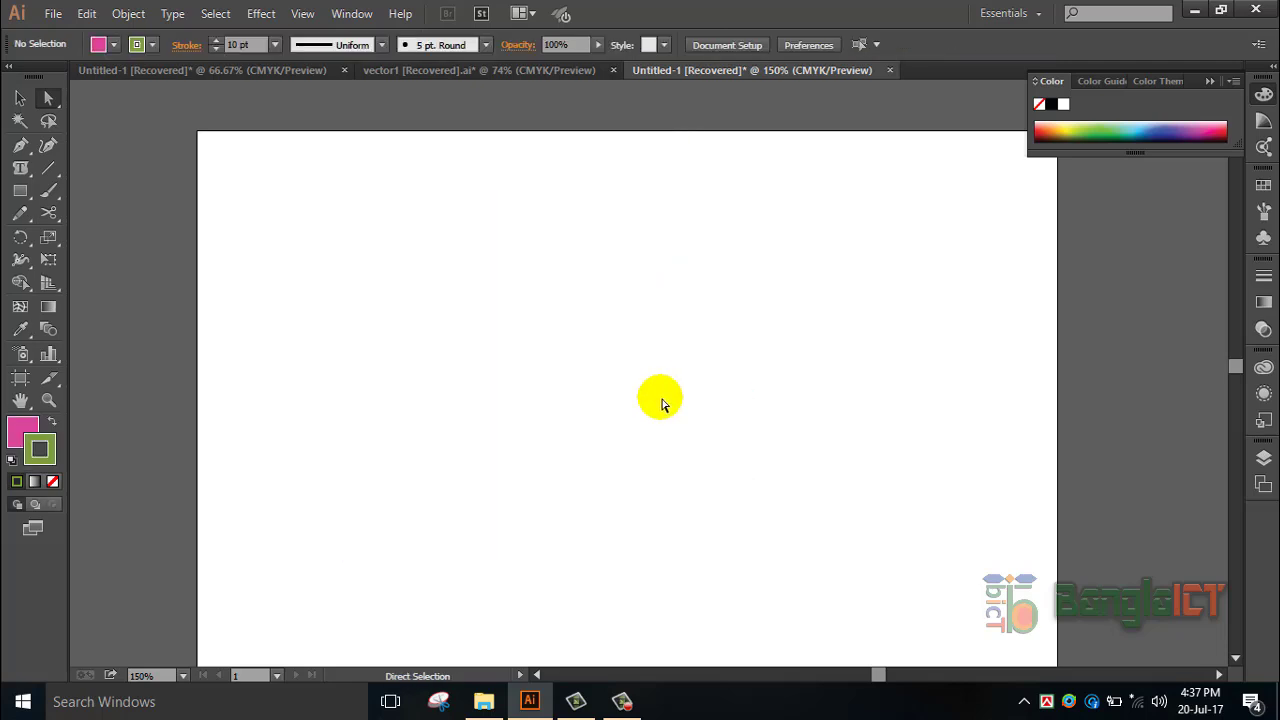
- Draw a rounded rectangle about 203 by 133 pt on the artboard's upper left and set its stroke weight to 2 pt
{"action": "left_click", "coordinate": [21, 191]}
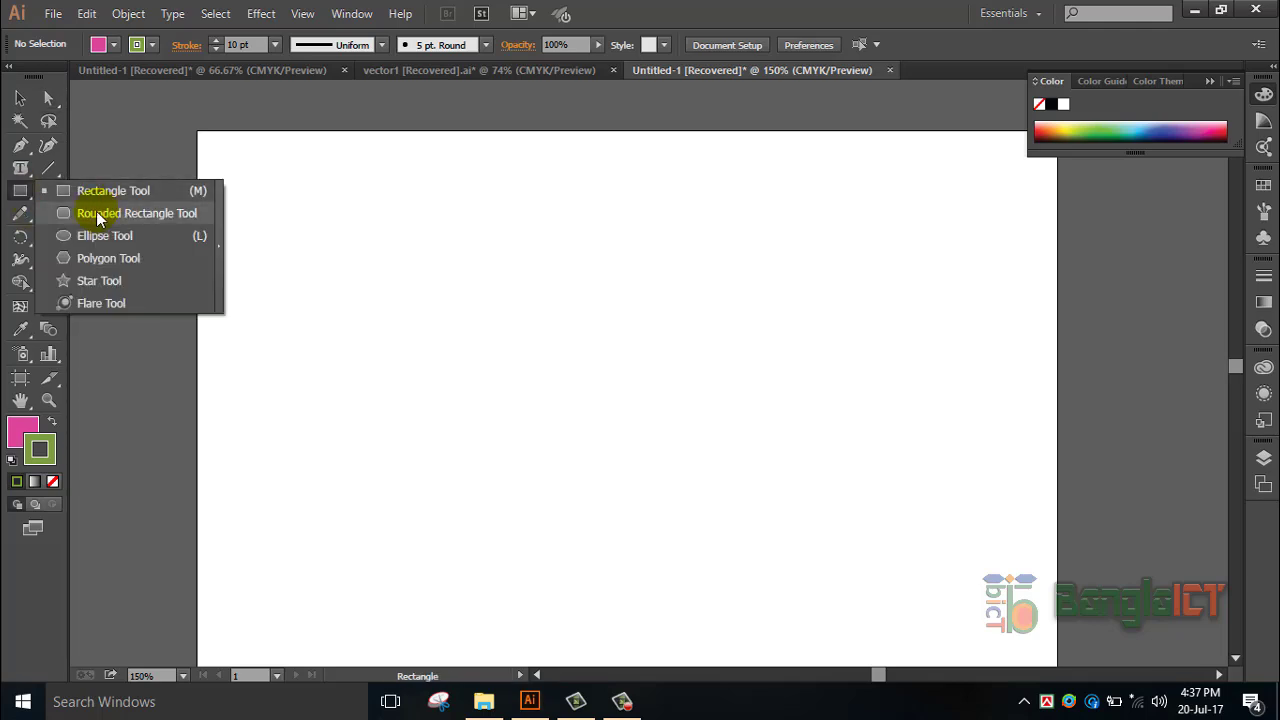
{"action": "left_click", "coordinate": [99, 215]}
{"action": "left_click_drag", "start_coordinate": [292, 208], "coordinate": [592, 412]}
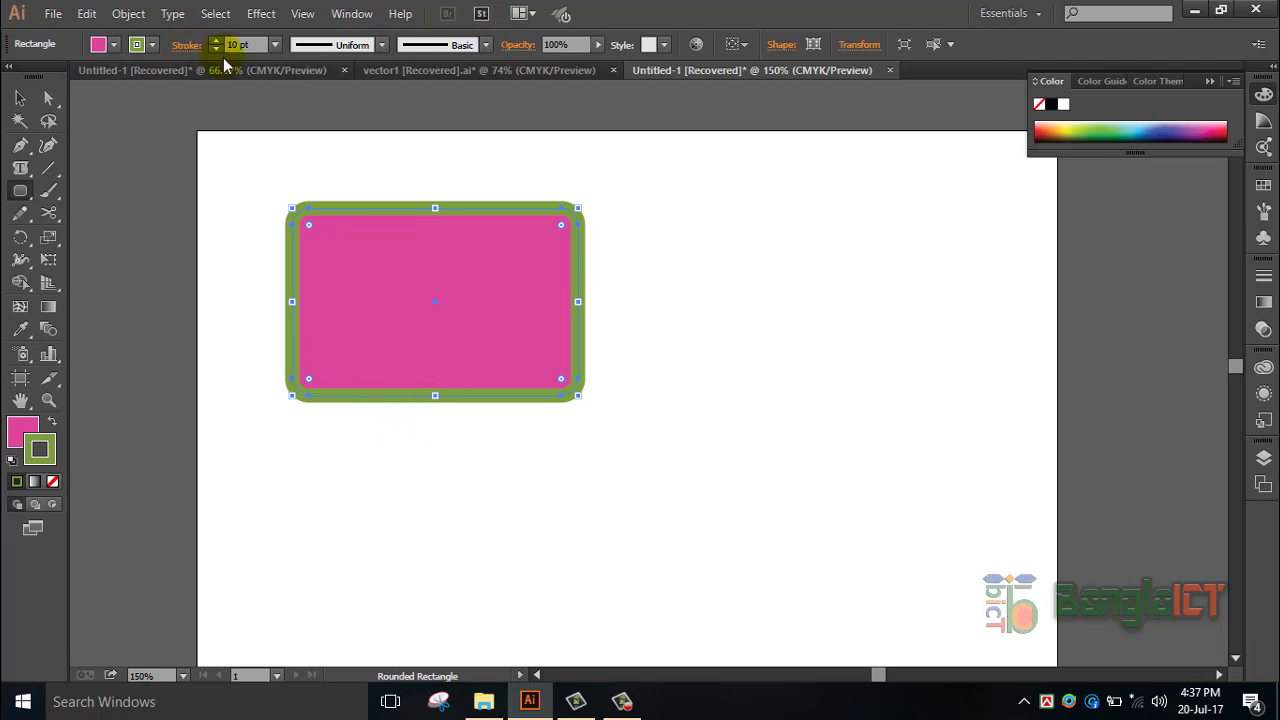
{"action": "left_click", "coordinate": [276, 45]}
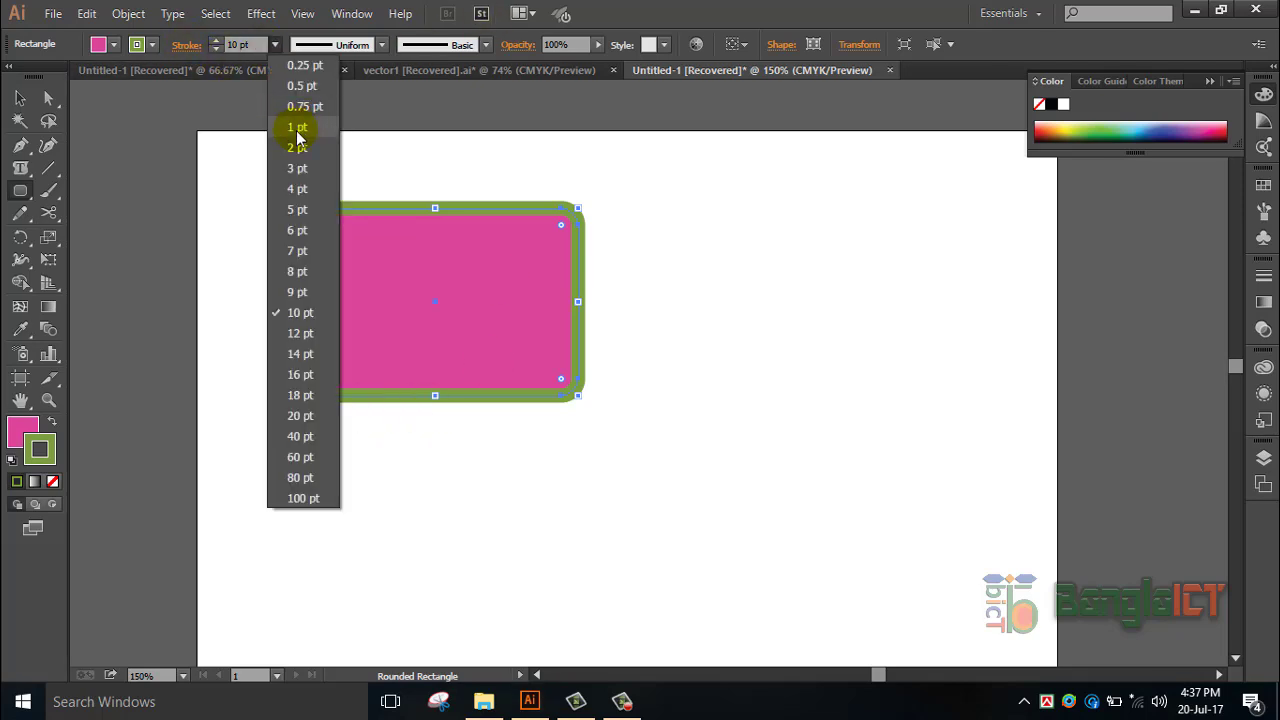
{"action": "left_click", "coordinate": [295, 122]}
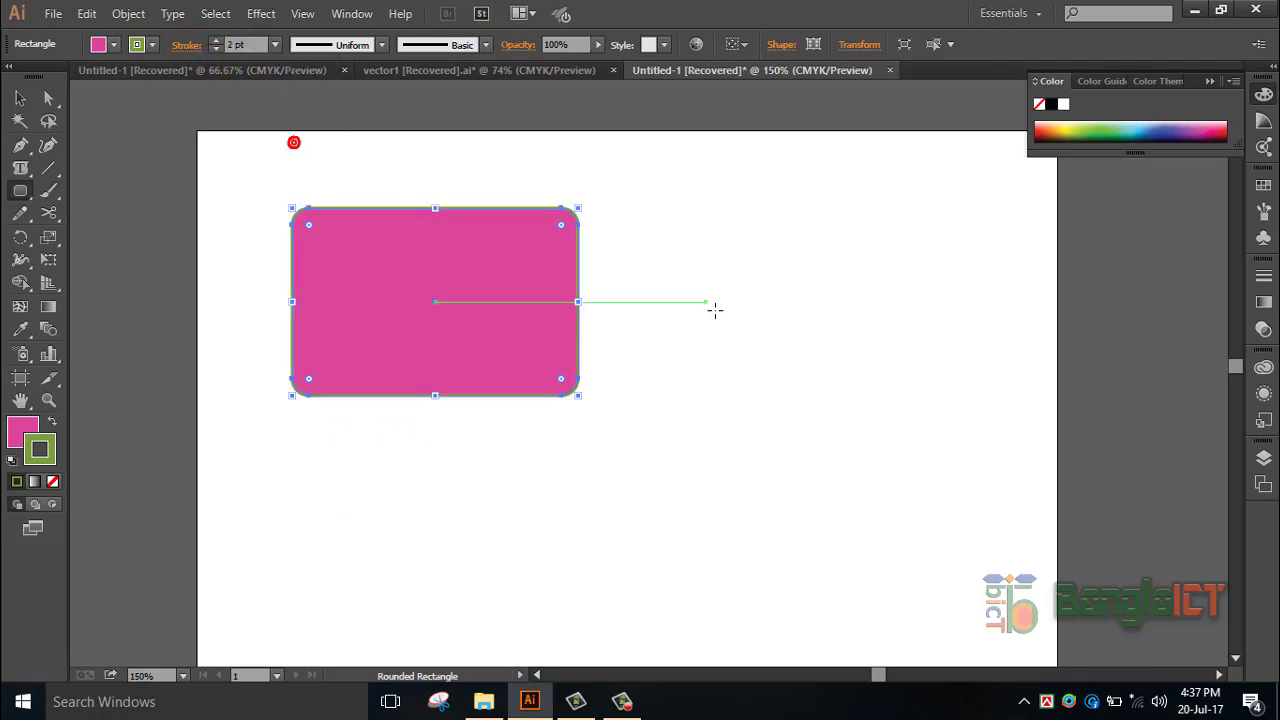
{"action": "left_click", "coordinate": [26, 98]}
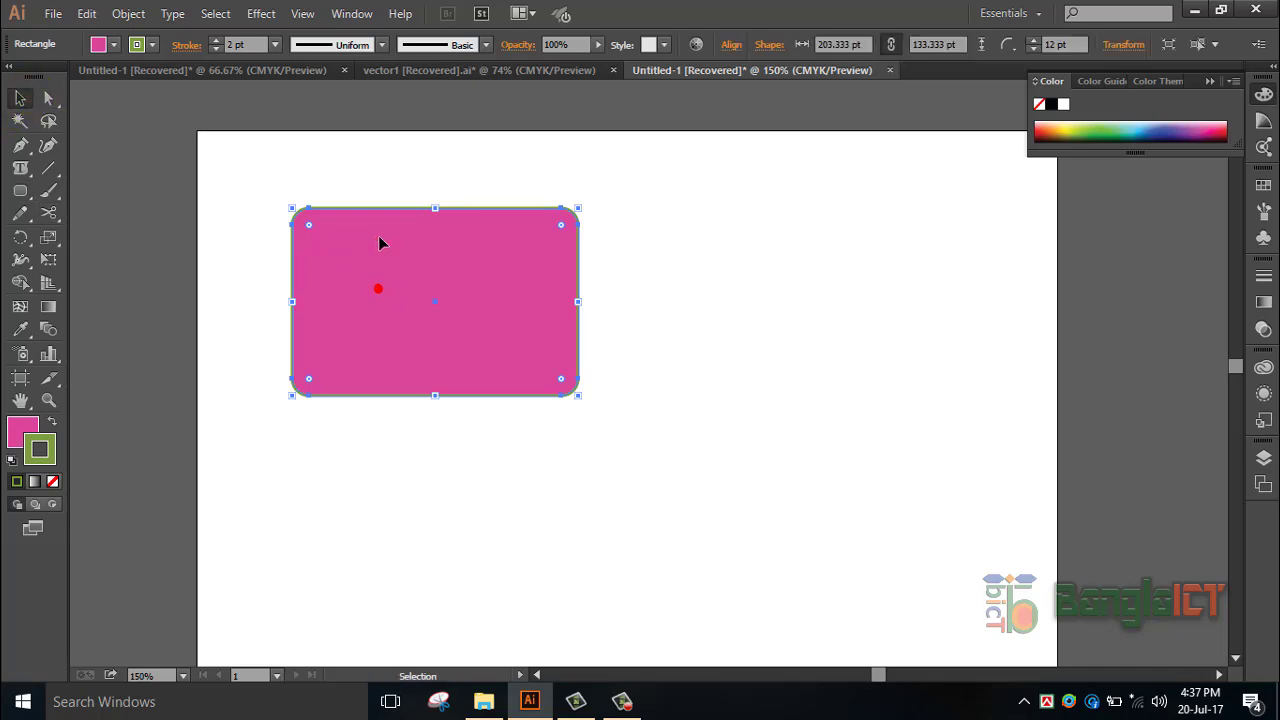
{"action": "left_click", "coordinate": [21, 191]}
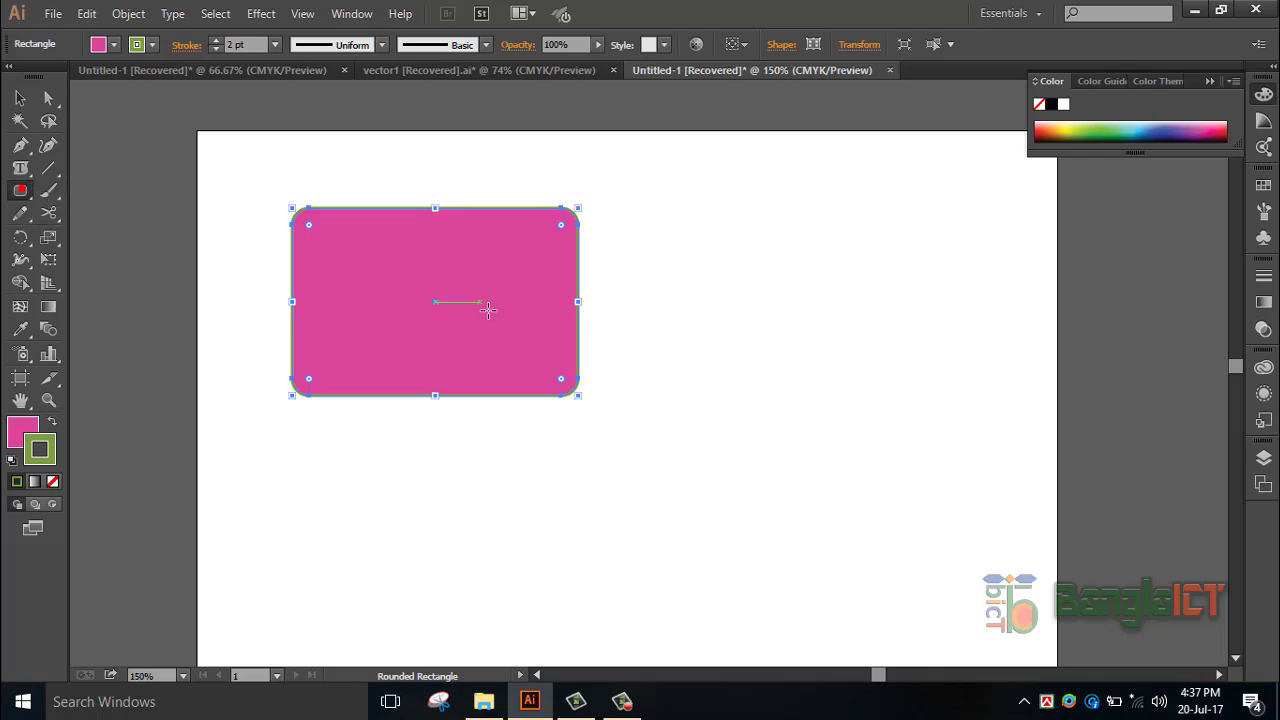
{"action": "left_click", "coordinate": [20, 98]}
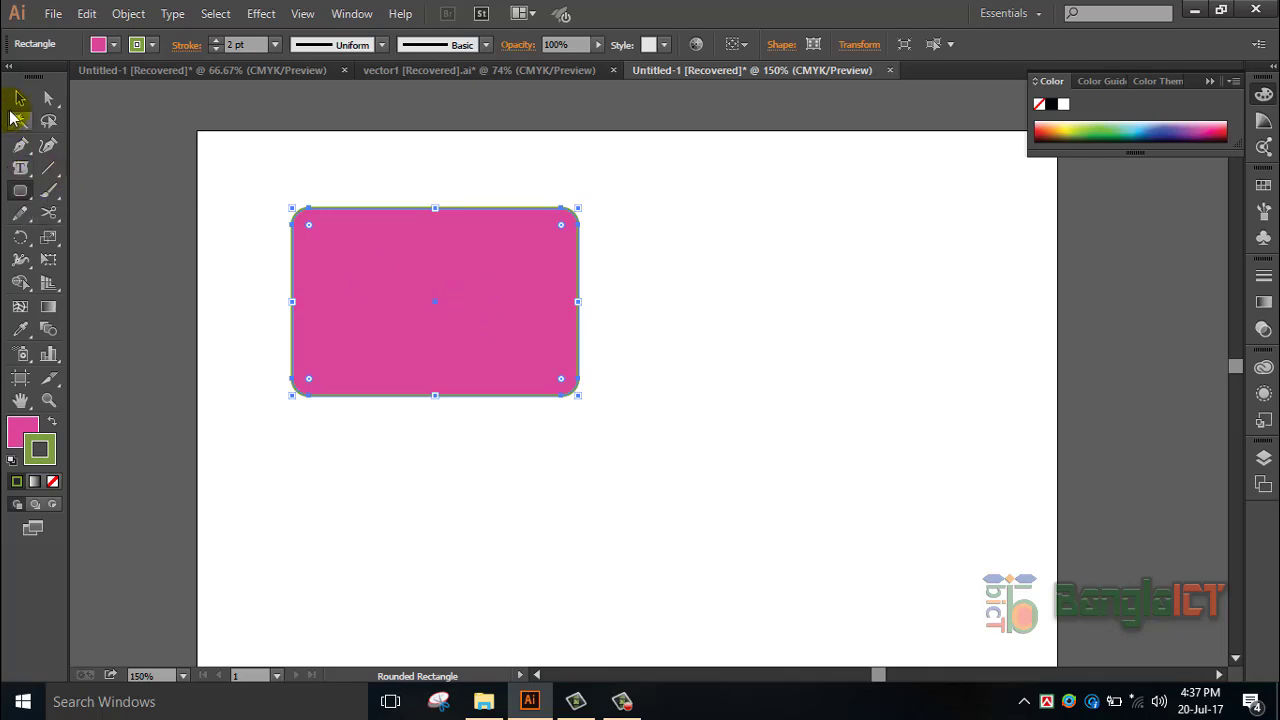
{"action": "left_click", "coordinate": [22, 195]}
{"action": "left_click", "coordinate": [19, 196]}
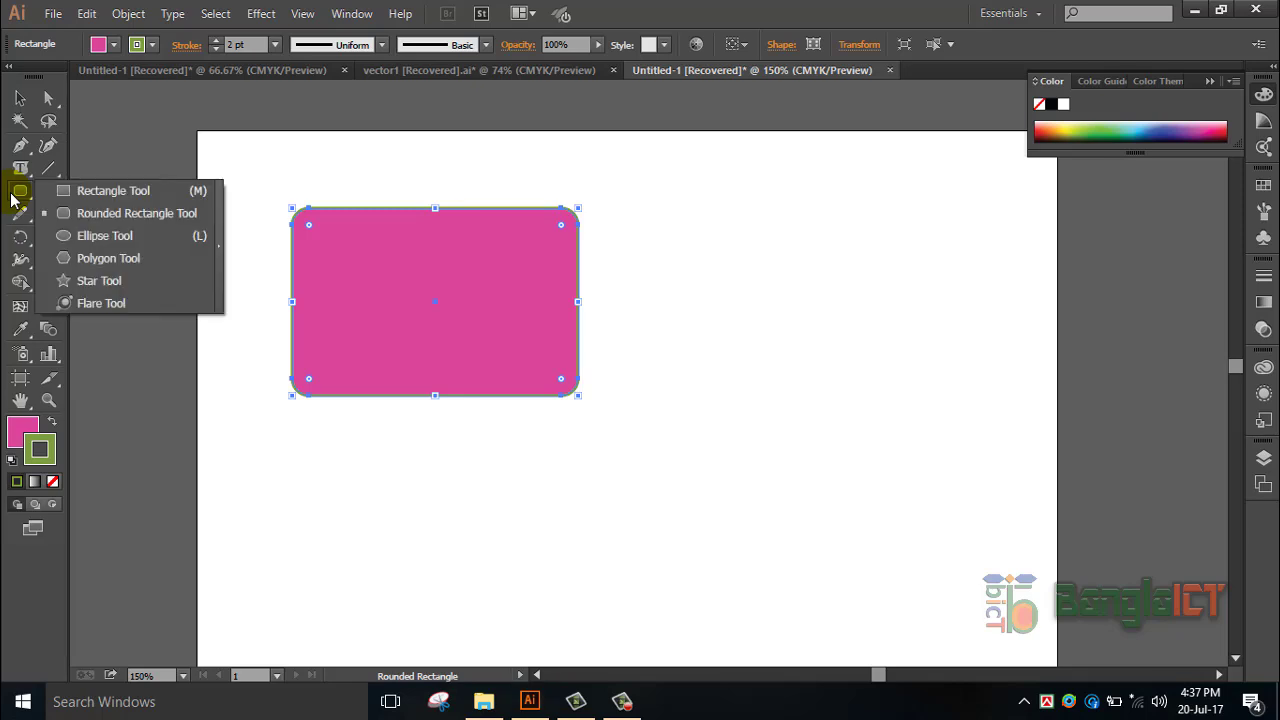
{"action": "left_click", "coordinate": [580, 243]}
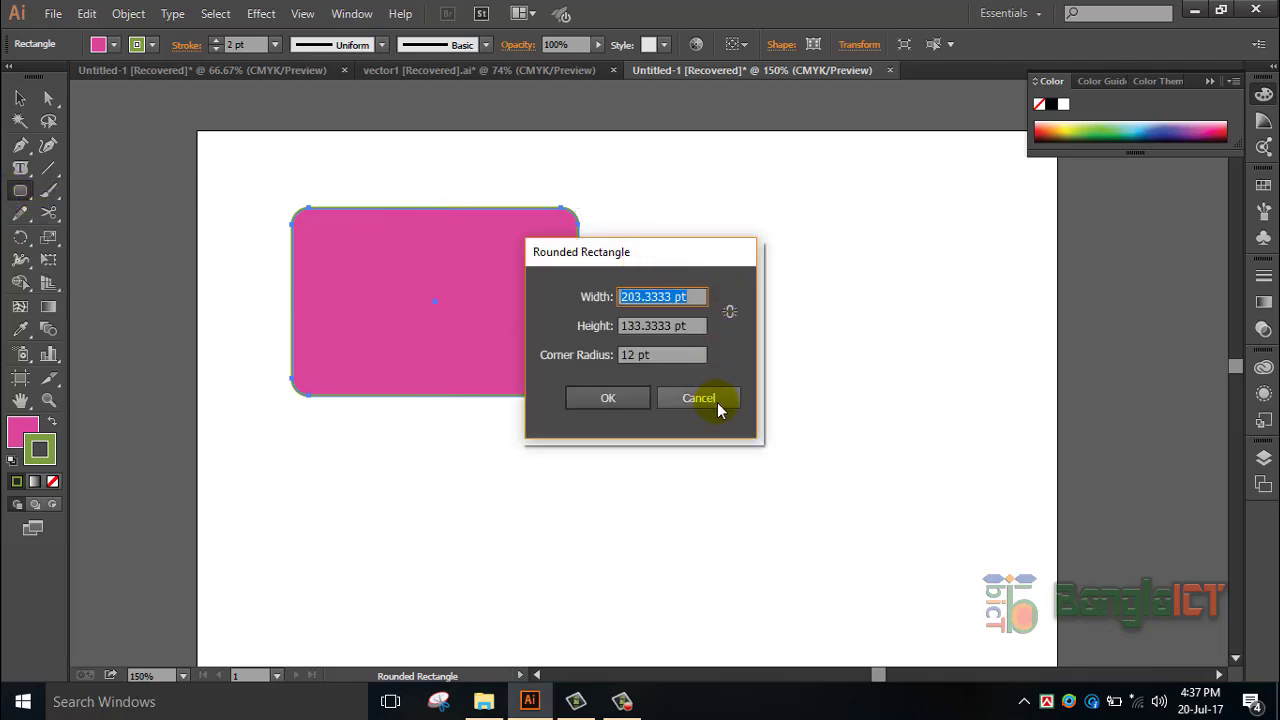
{"action": "left_click", "coordinate": [698, 398]}
- Create a second rounded rectangle, 203.3333 by 133.3333 pt with a 12 pt corner radius, and move it level with the first, close to its right side
{"action": "left_click", "coordinate": [668, 266]}
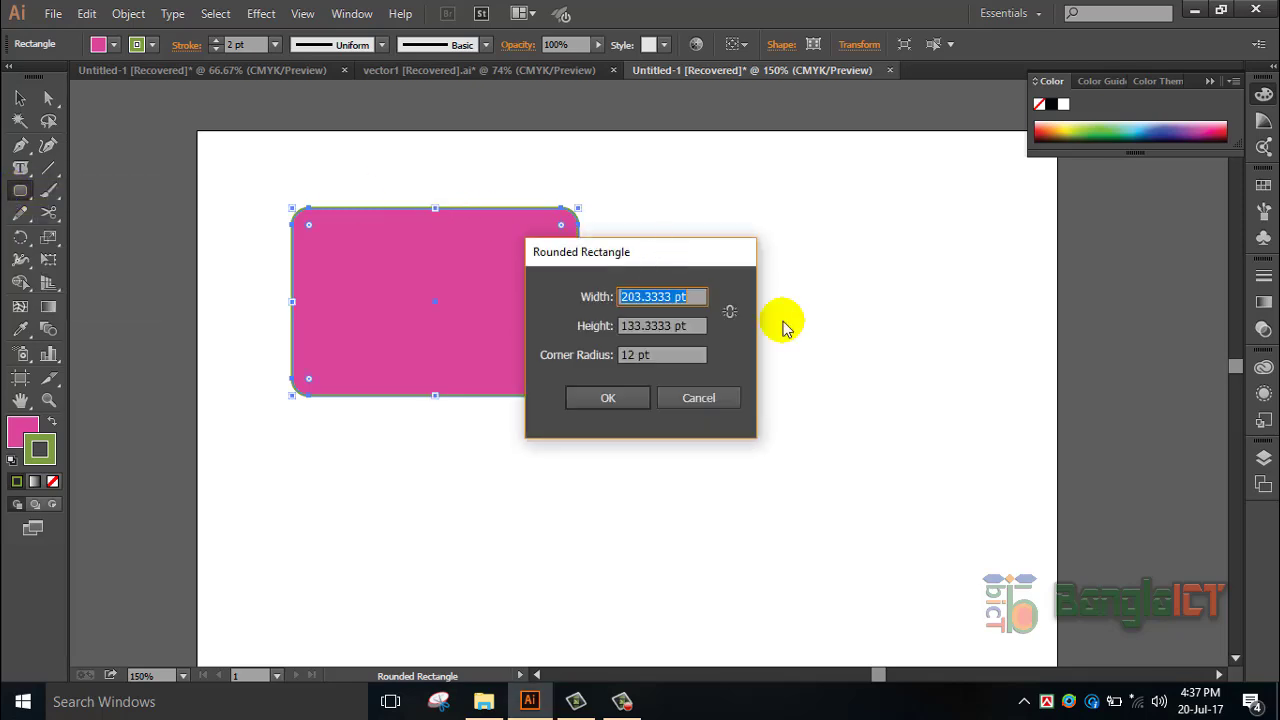
{"action": "left_click", "coordinate": [608, 398]}
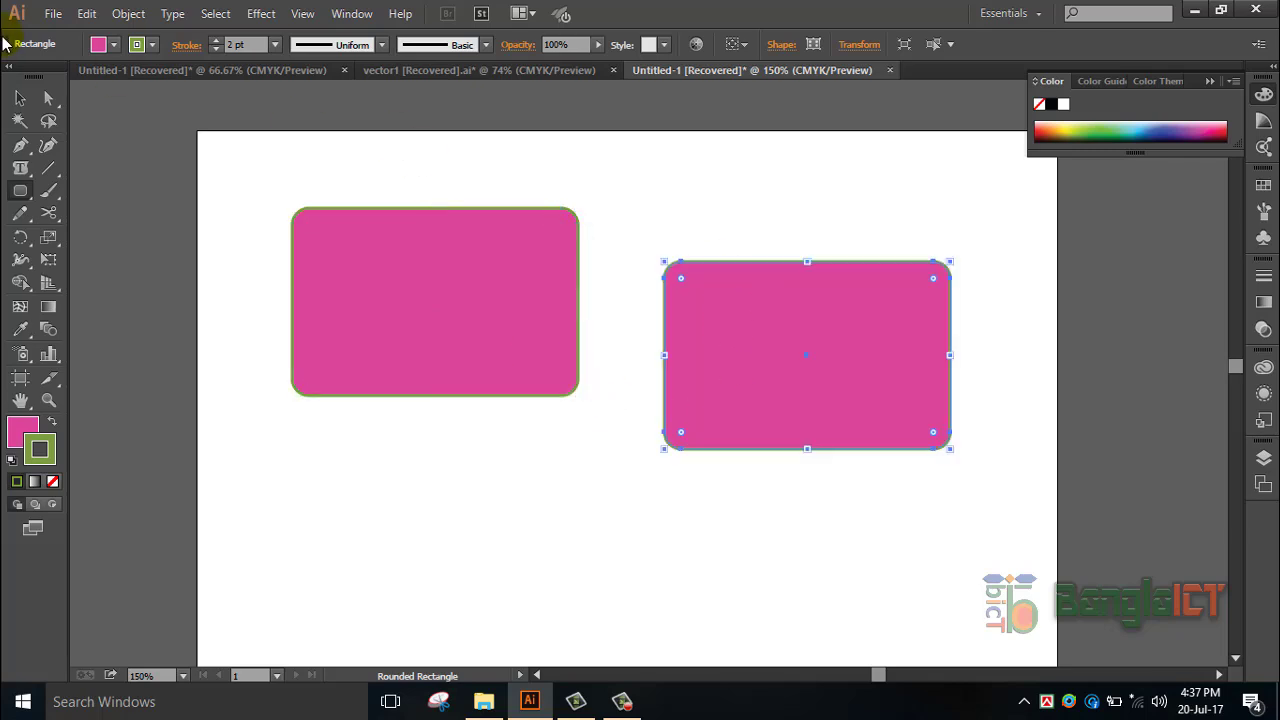
{"action": "left_click", "coordinate": [21, 98]}
{"action": "left_click_drag", "start_coordinate": [842, 375], "coordinate": [808, 276]}
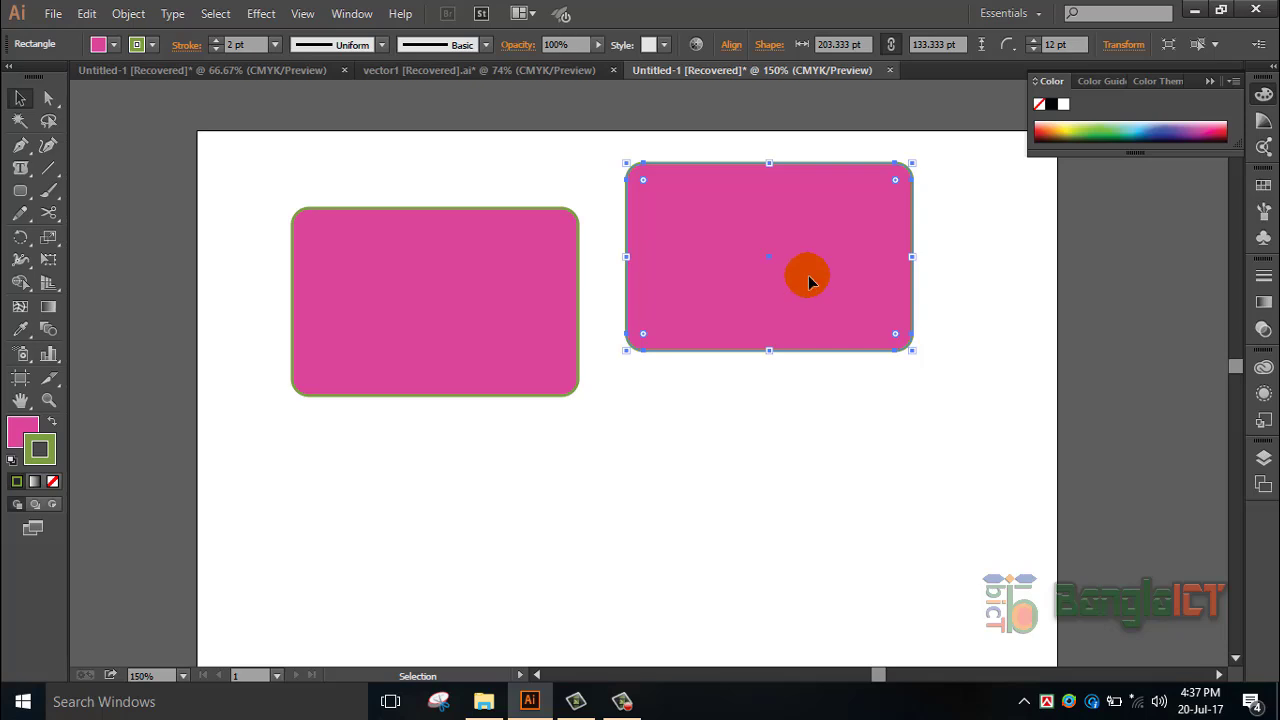
{"action": "left_click", "coordinate": [849, 217]}
{"action": "left_click_drag", "start_coordinate": [849, 217], "coordinate": [810, 263]}
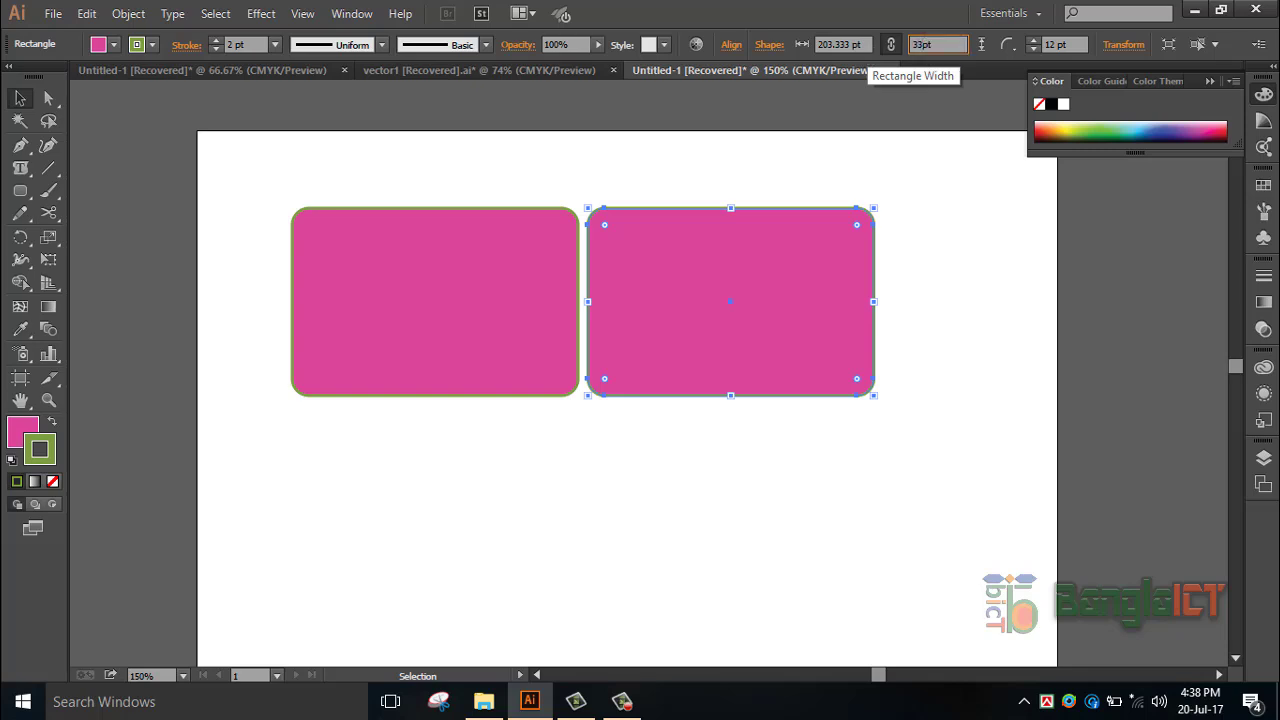
- Proportionally resize the right rounded rectangle to a height of 33 pt and the left one to 44 pt
{"action": "key", "text": "Return"}
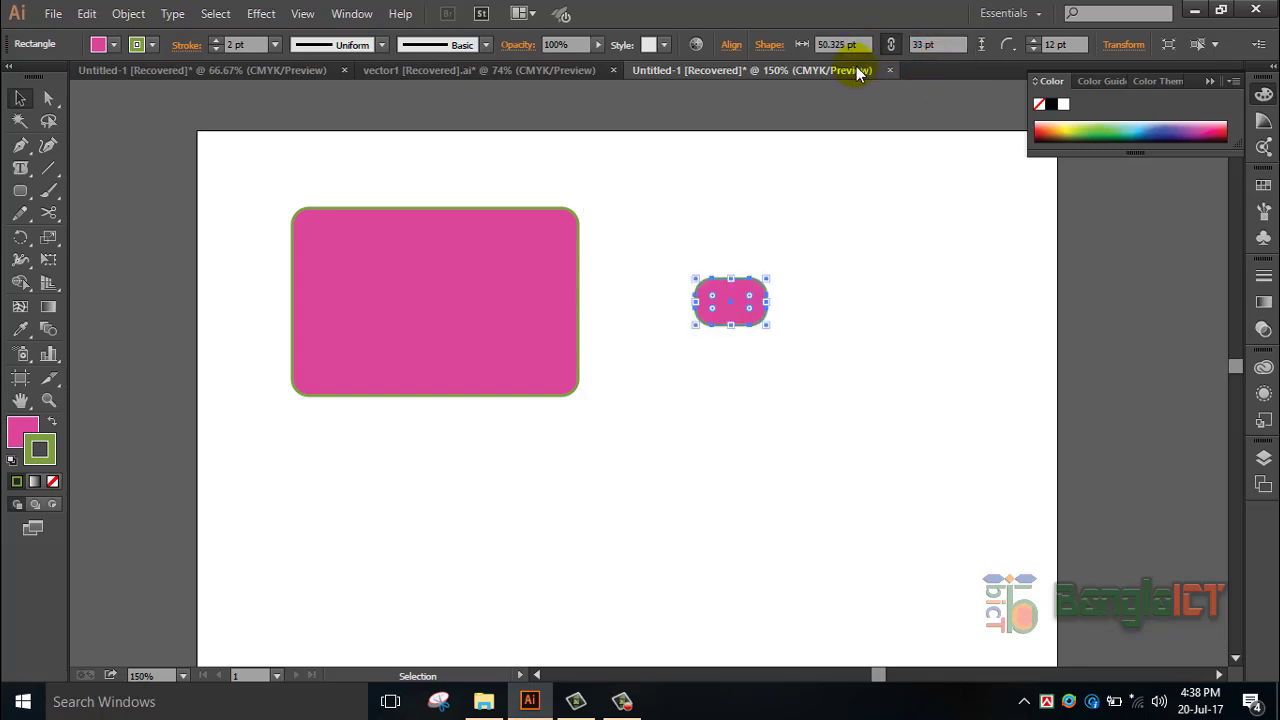
{"action": "left_click", "coordinate": [515, 296]}
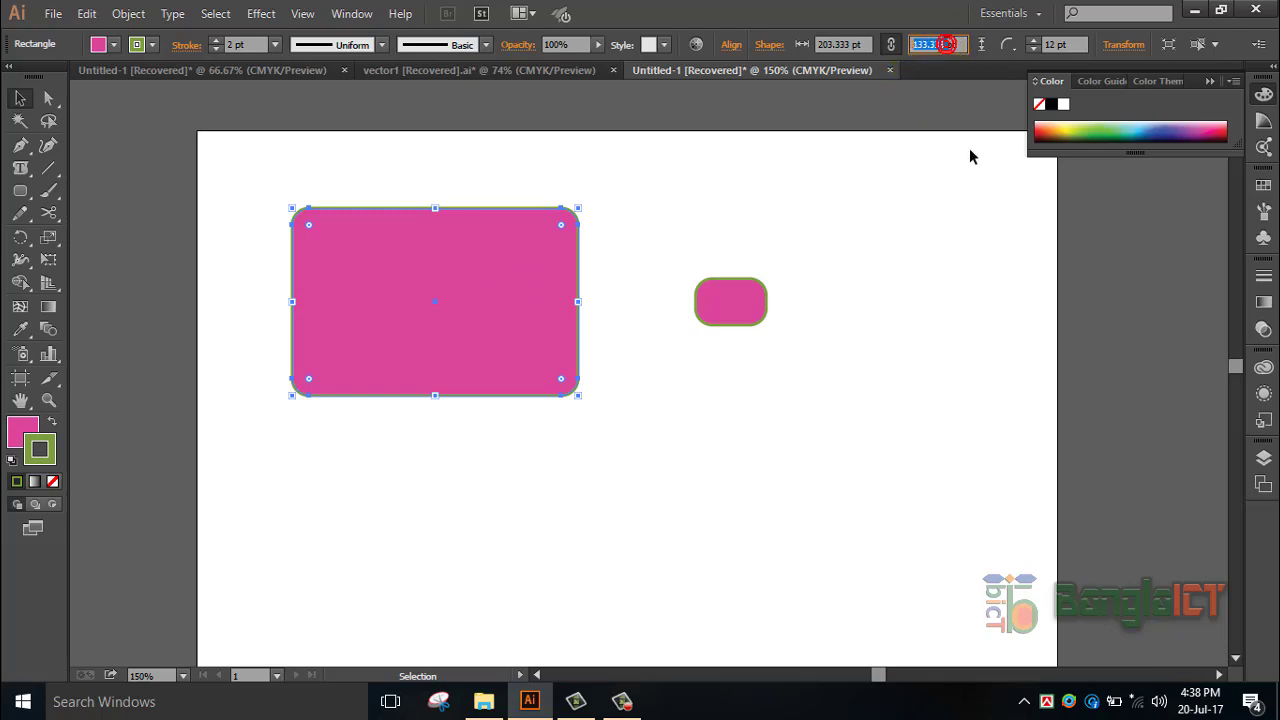
{"action": "type", "text": "44pt"}
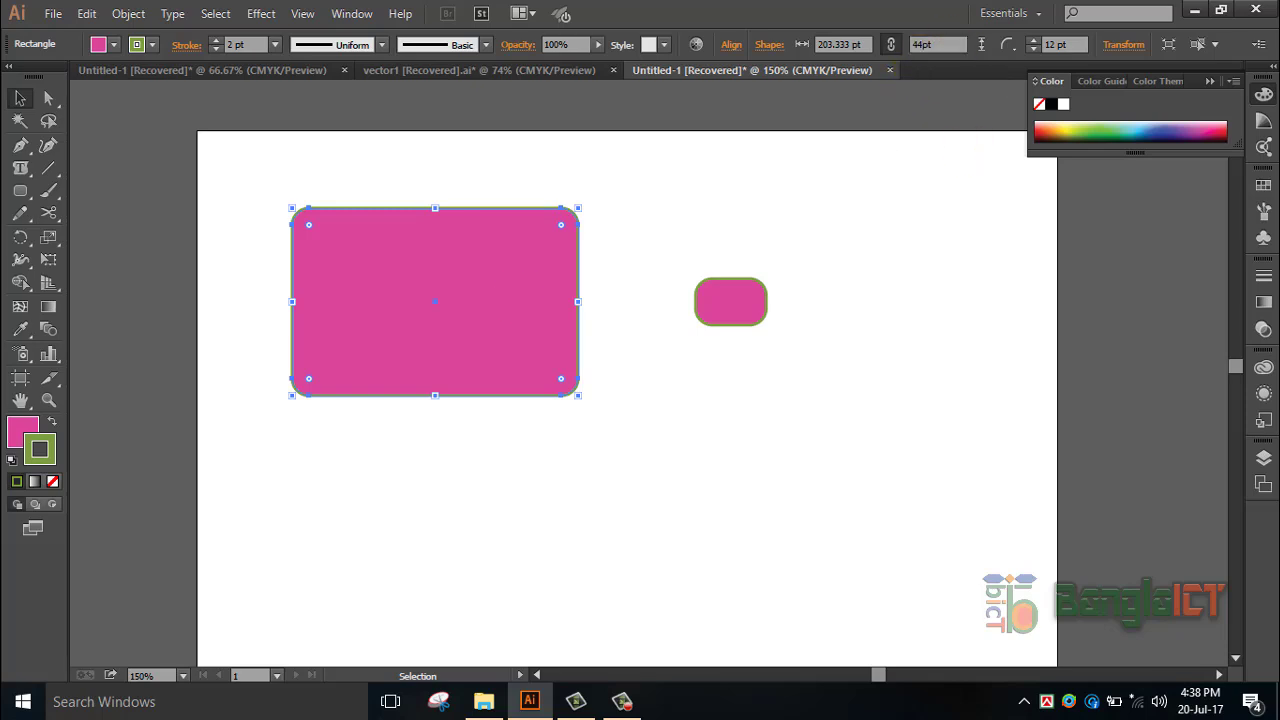
{"action": "key", "text": "Return"}
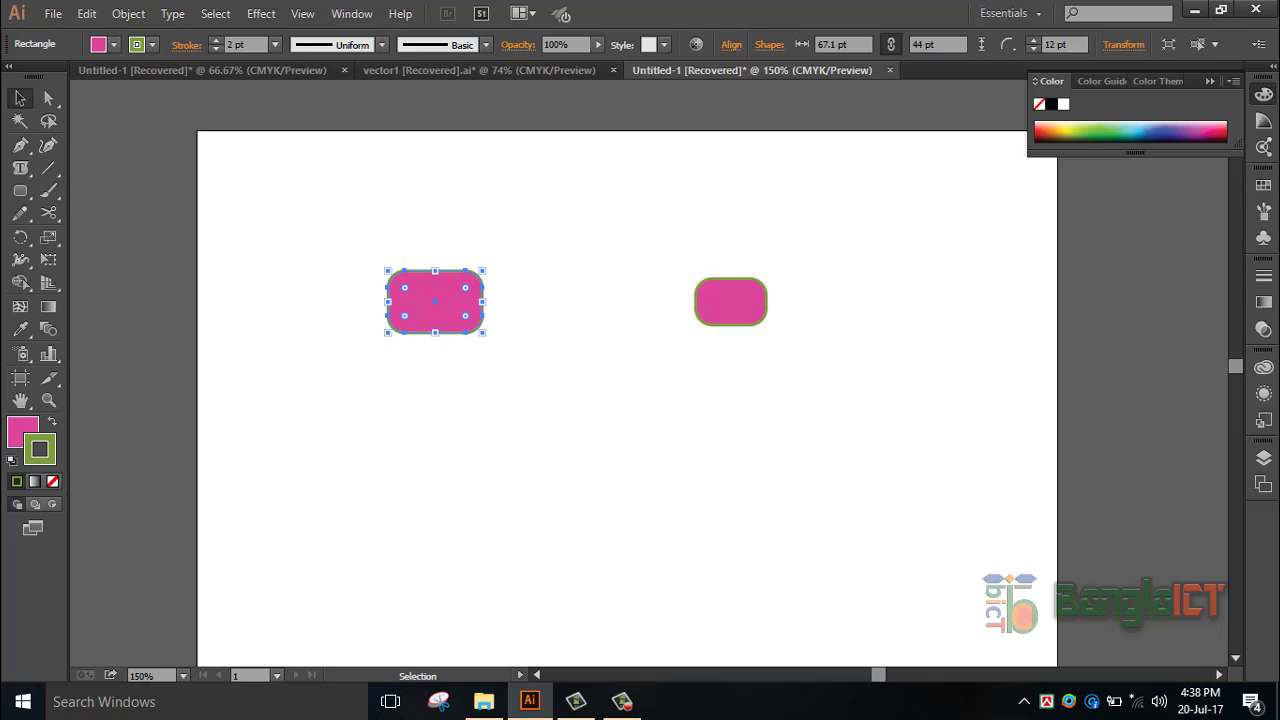
- Rotate the left rounded rectangle by 44° through its shape properties
{"action": "left_click", "coordinate": [775, 48]}
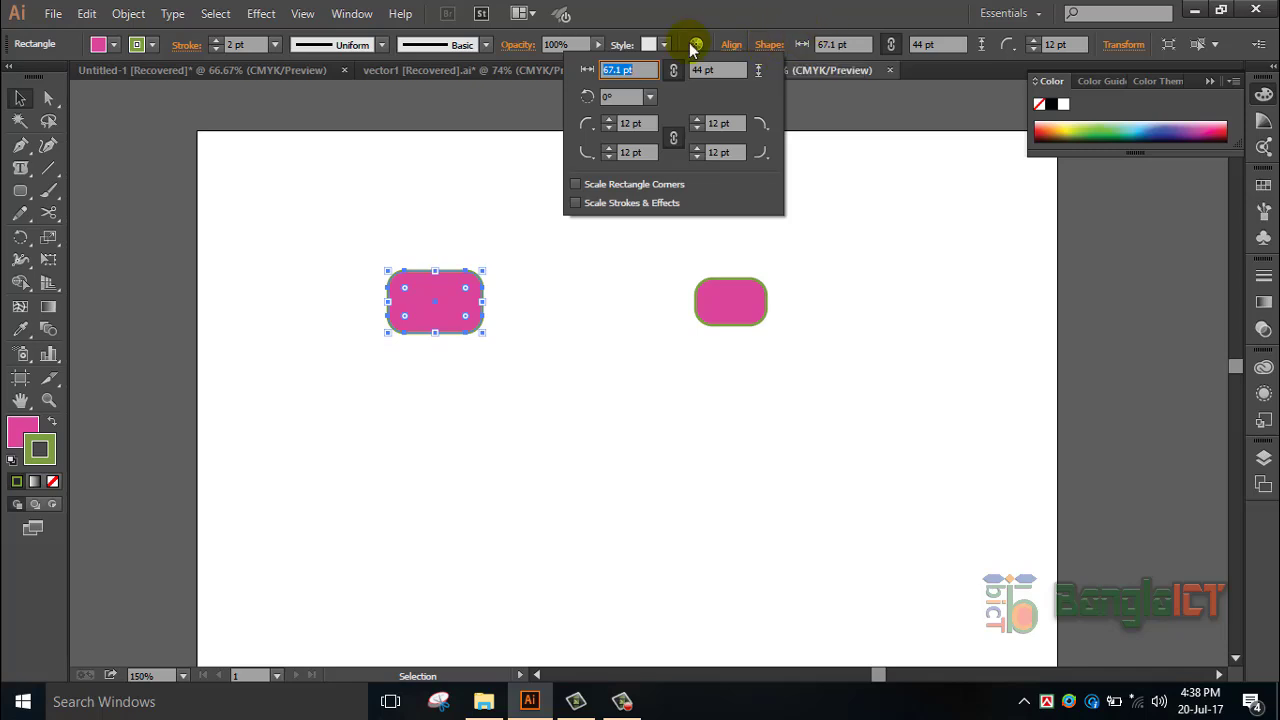
{"action": "left_click", "coordinate": [585, 96]}
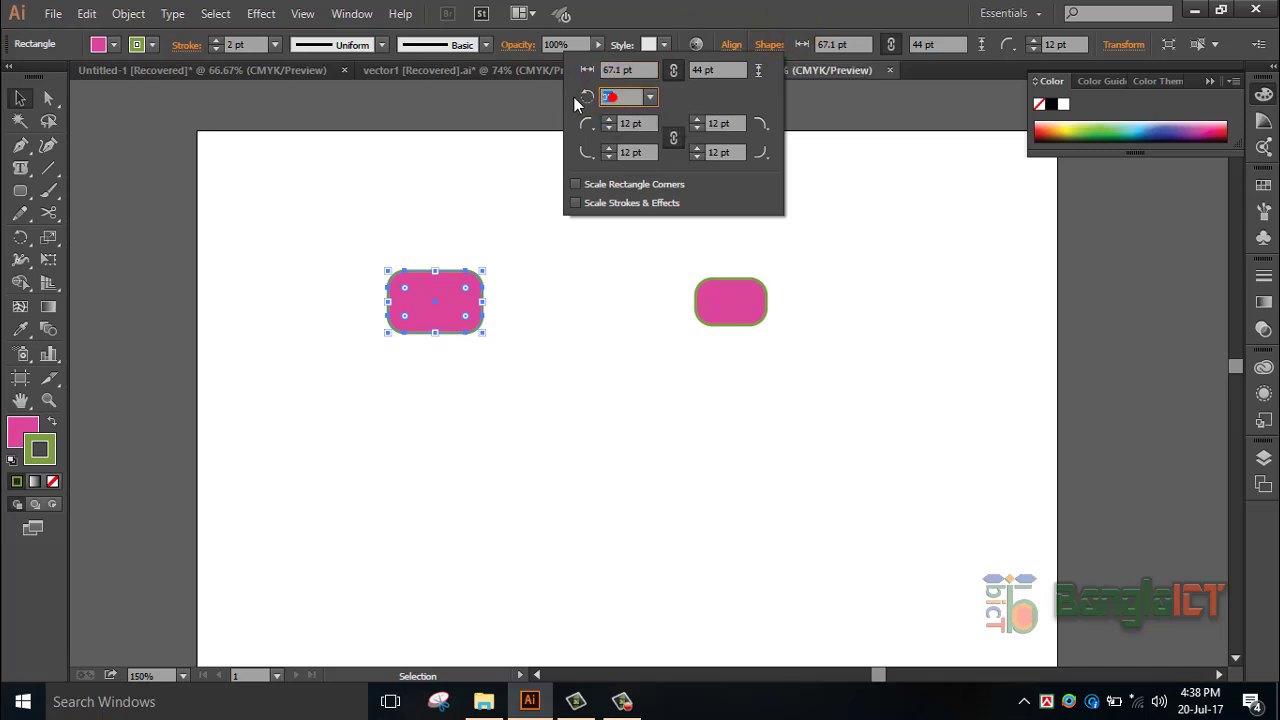
{"action": "type", "text": "44"}
{"action": "left_click", "coordinate": [651, 131]}
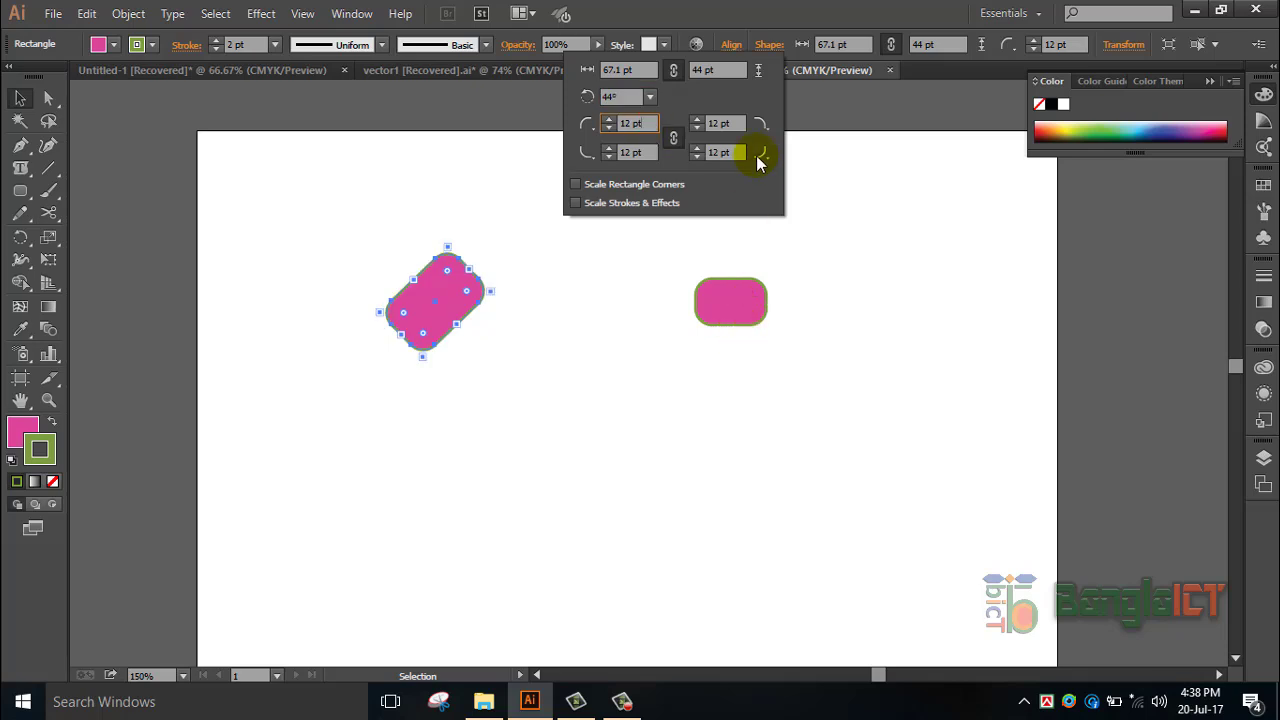
{"action": "left_click", "coordinate": [706, 72]}
- Change the rotated rectangle's upper-left corner type to chamfer and its lower-left corner type to inverted round
{"action": "left_click", "coordinate": [735, 304]}
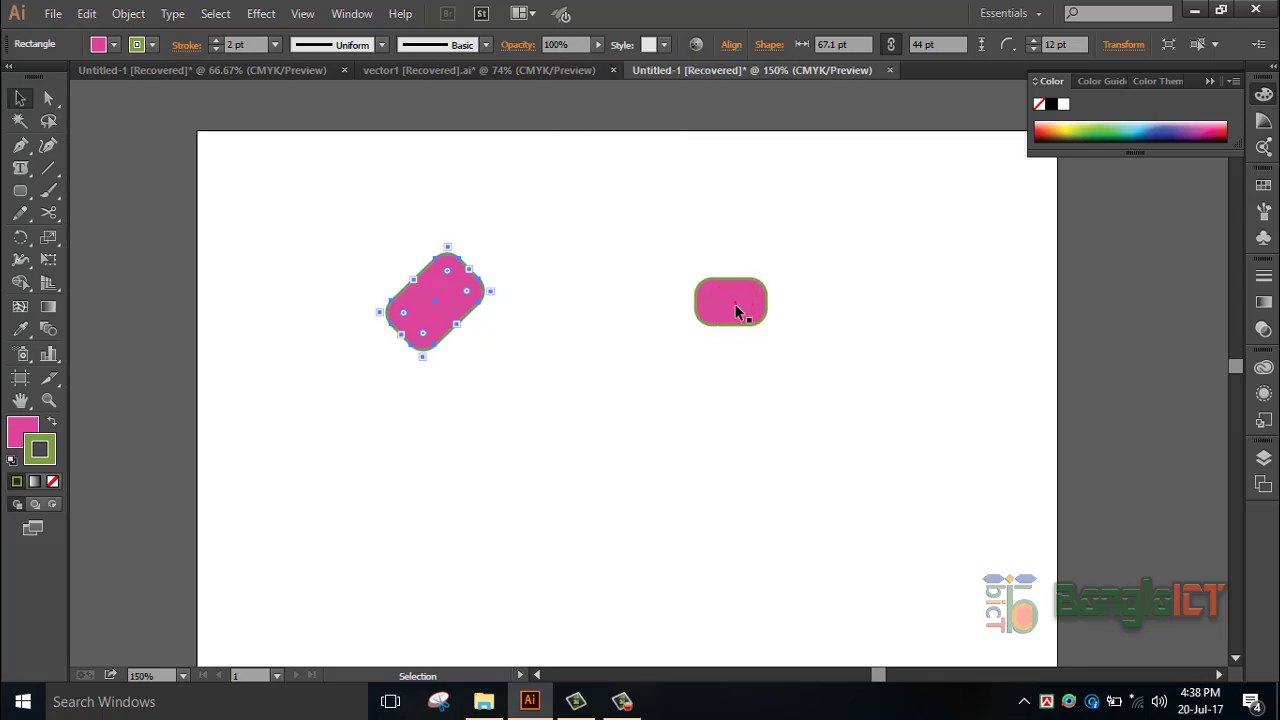
{"action": "left_click", "coordinate": [769, 45]}
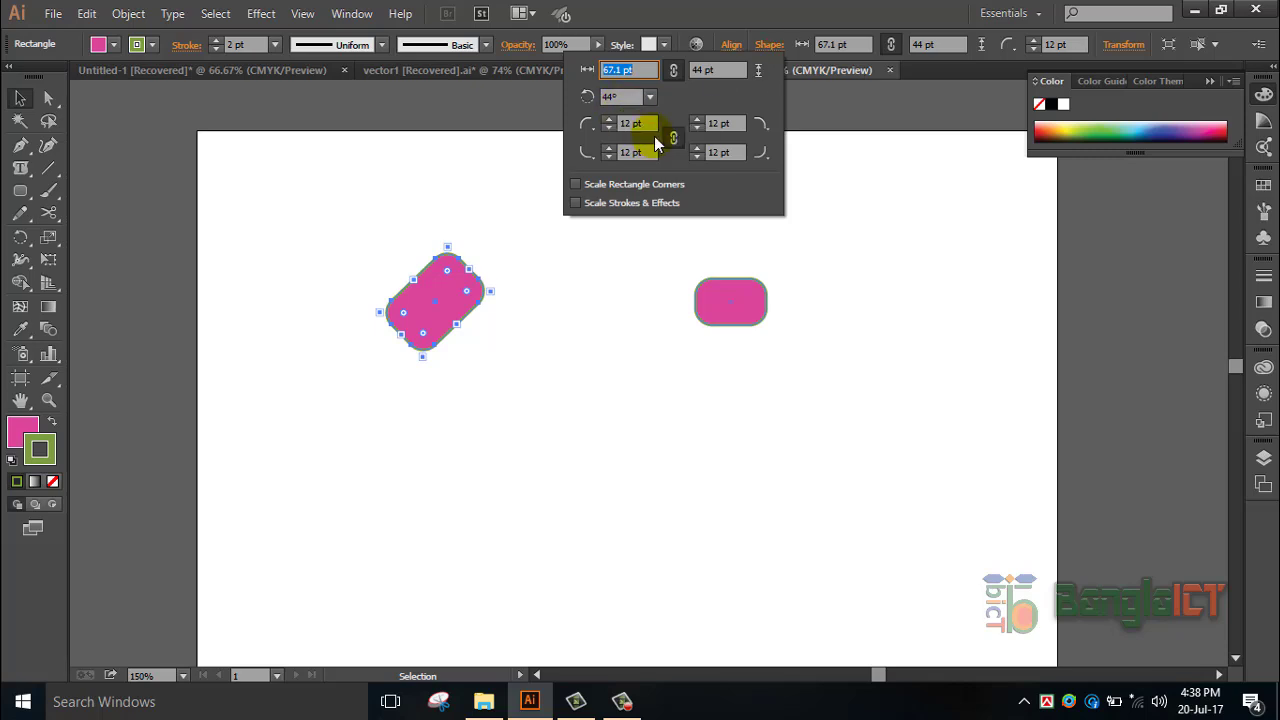
{"action": "left_click", "coordinate": [594, 125]}
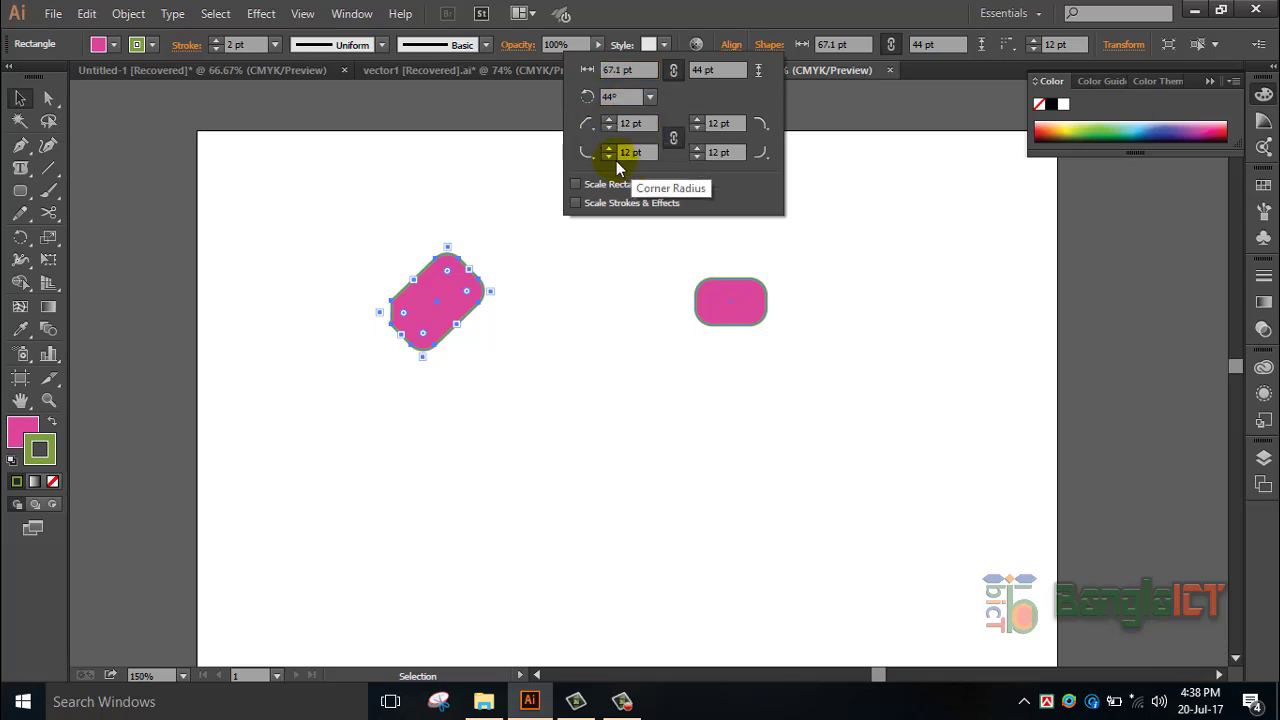
{"action": "left_click", "coordinate": [586, 155]}
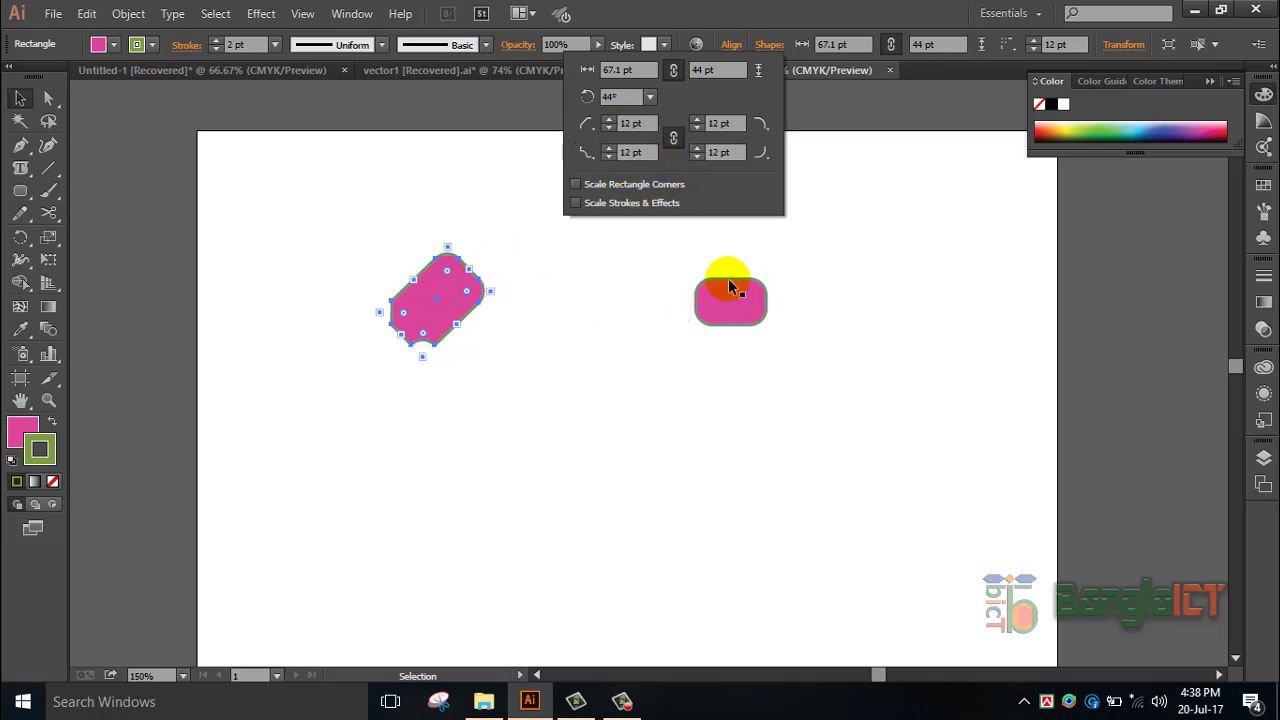
- Change the lower-left and upper-left corners of the smaller, unrotated rectangle to inverted round
{"action": "left_click", "coordinate": [729, 283]}
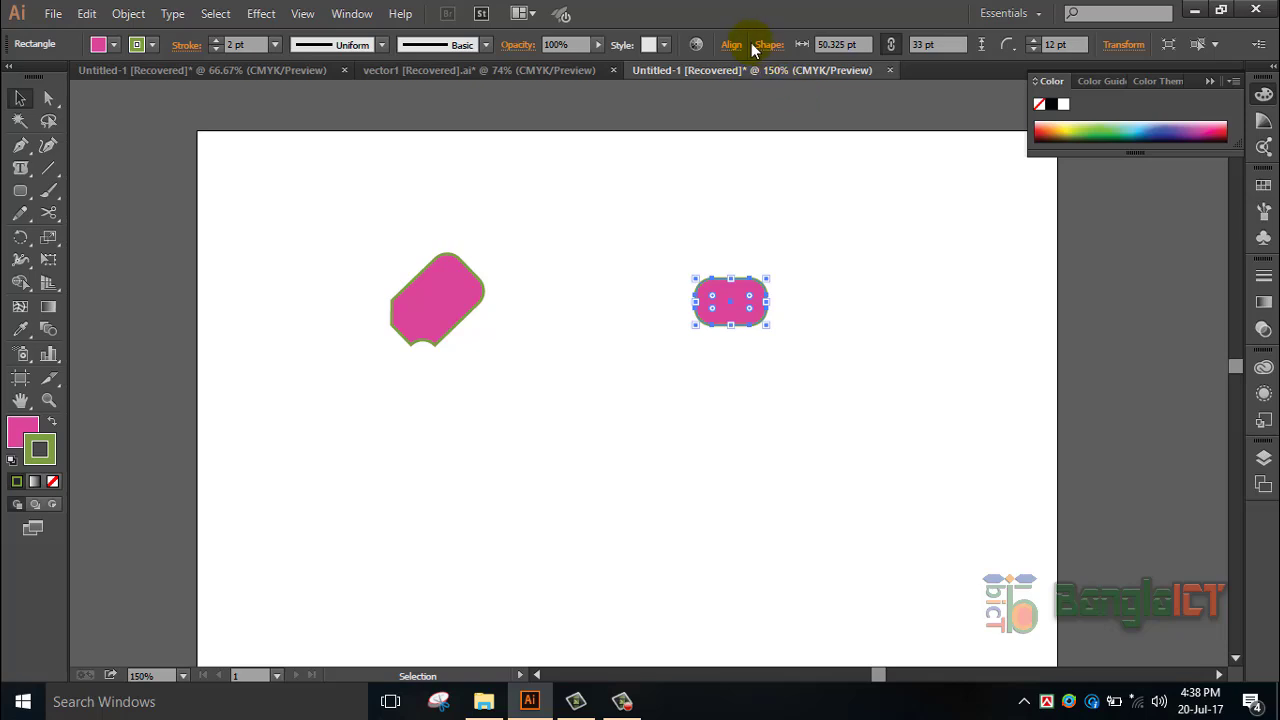
{"action": "left_click", "coordinate": [782, 48]}
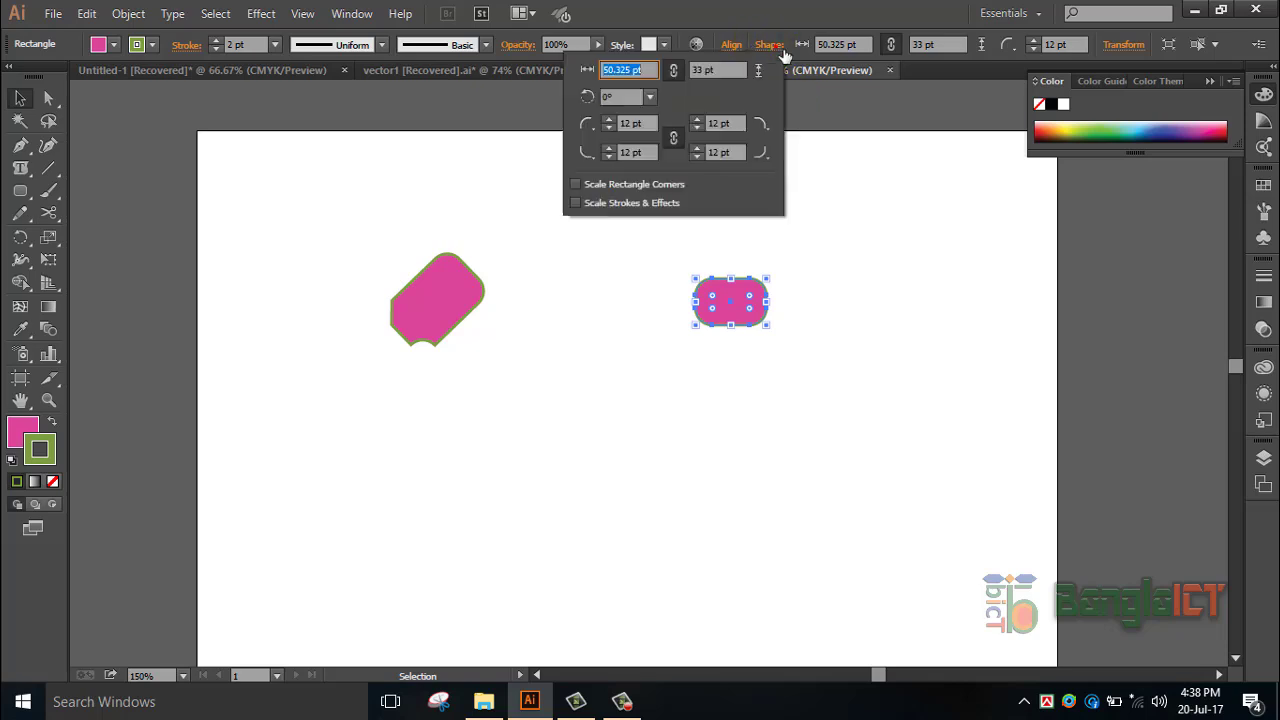
{"action": "left_click", "coordinate": [607, 167]}
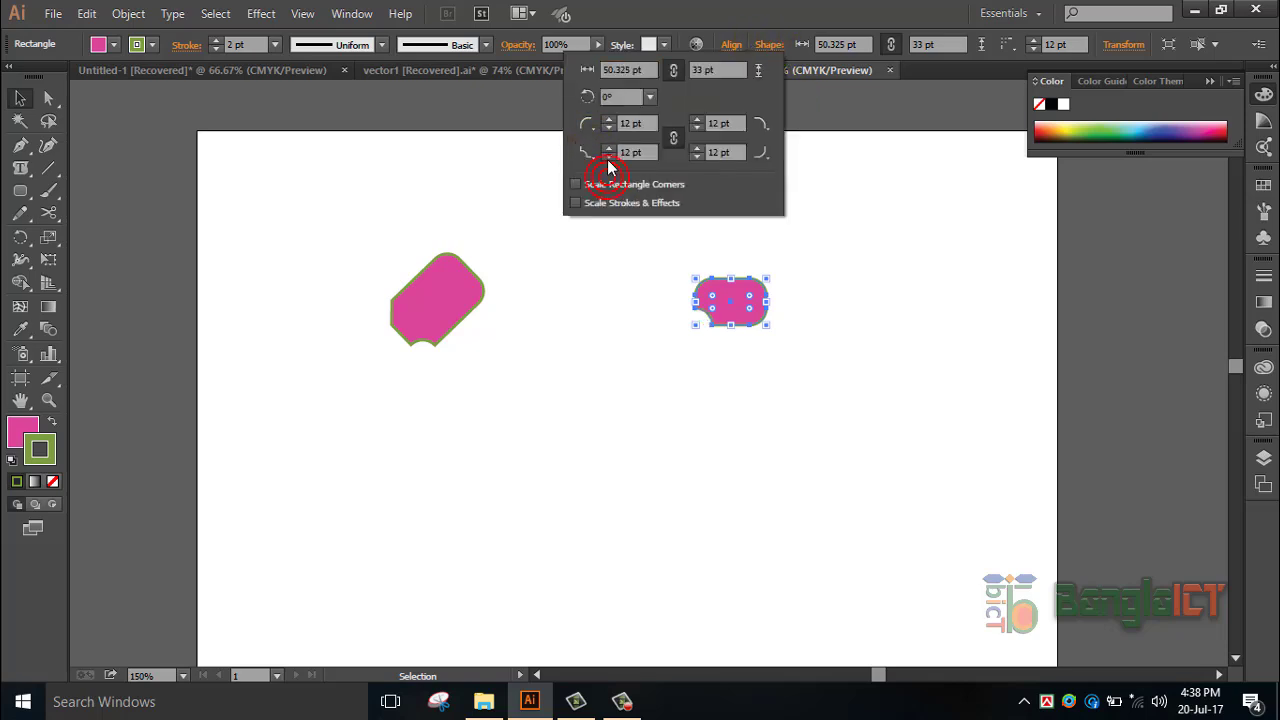
{"action": "left_click", "coordinate": [594, 125]}
{"action": "left_click", "coordinate": [612, 143]}
{"action": "left_click", "coordinate": [373, 194]}
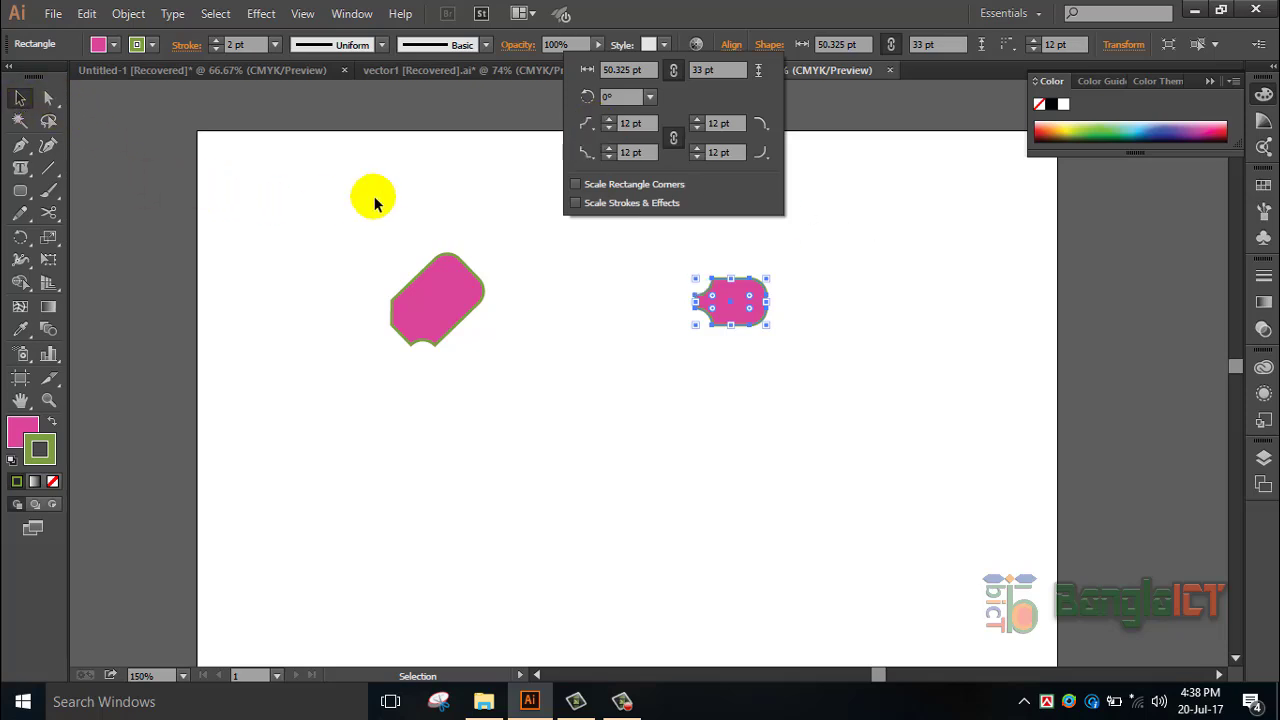
- Select both rounded rectangles together and delete them
{"action": "left_click_drag", "start_coordinate": [788, 288], "coordinate": [503, 362]}
{"action": "key", "text": "Delete"}
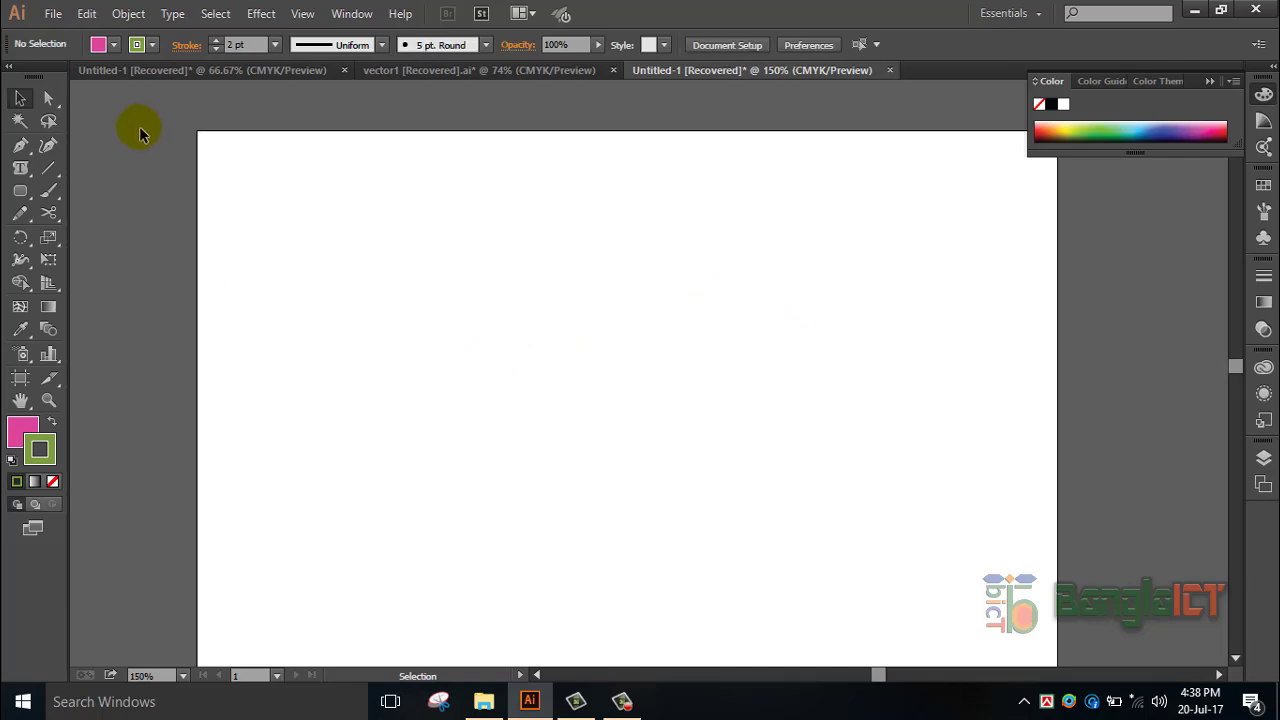
- Draw a wide flat ellipse, a large circle below it and a narrow upright ellipse beside the circle
{"action": "left_click", "coordinate": [18, 194]}
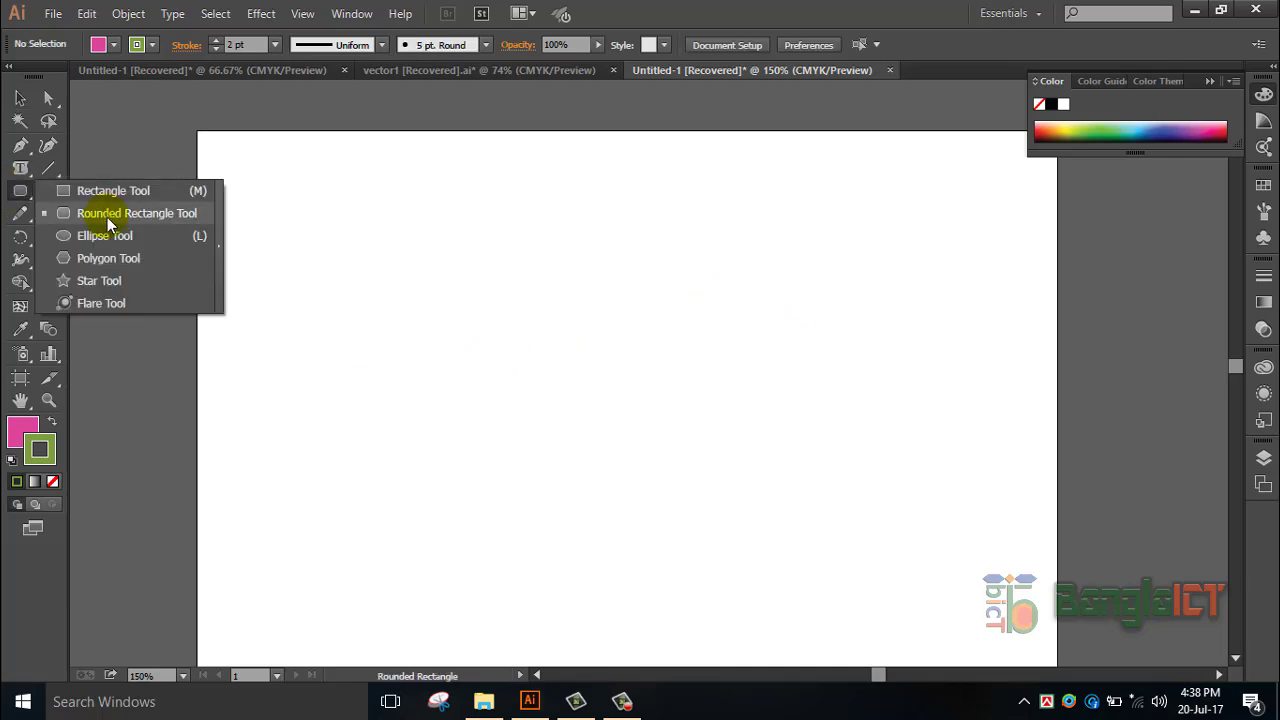
{"action": "left_click", "coordinate": [101, 238]}
{"action": "left_click_drag", "start_coordinate": [285, 211], "coordinate": [771, 258]}
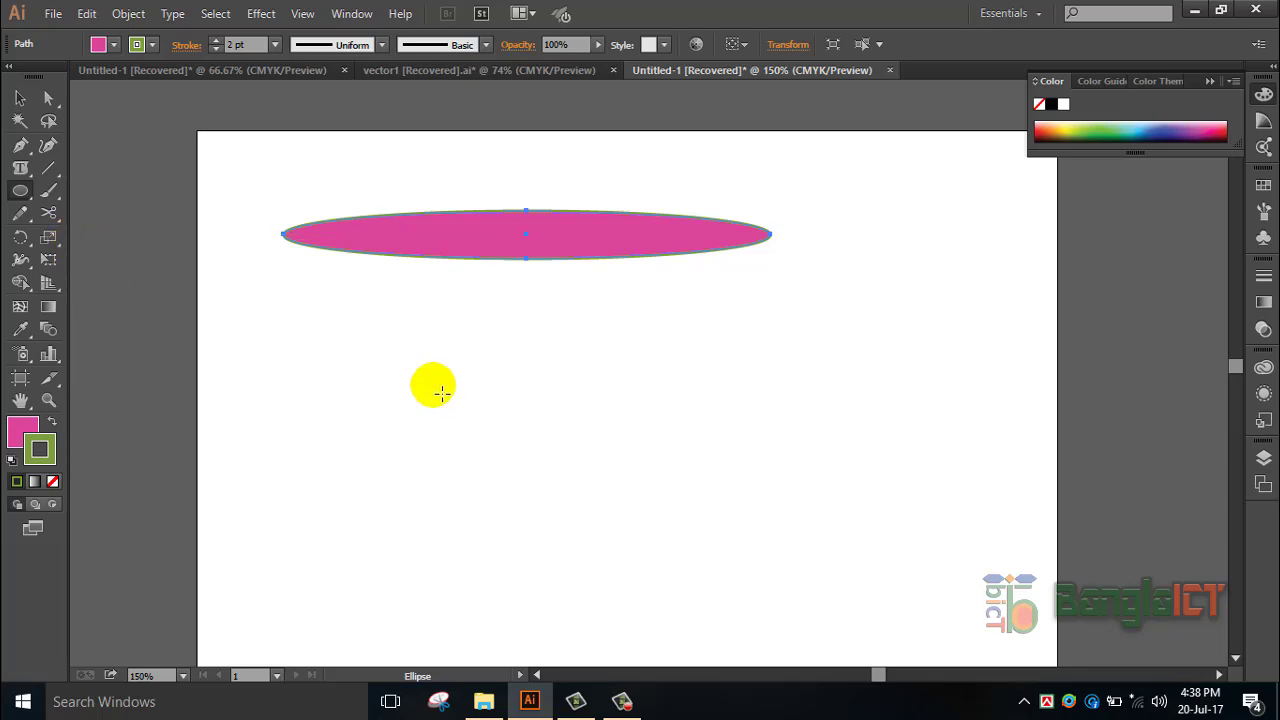
{"action": "left_click_drag", "start_coordinate": [437, 322], "coordinate": [716, 601]}
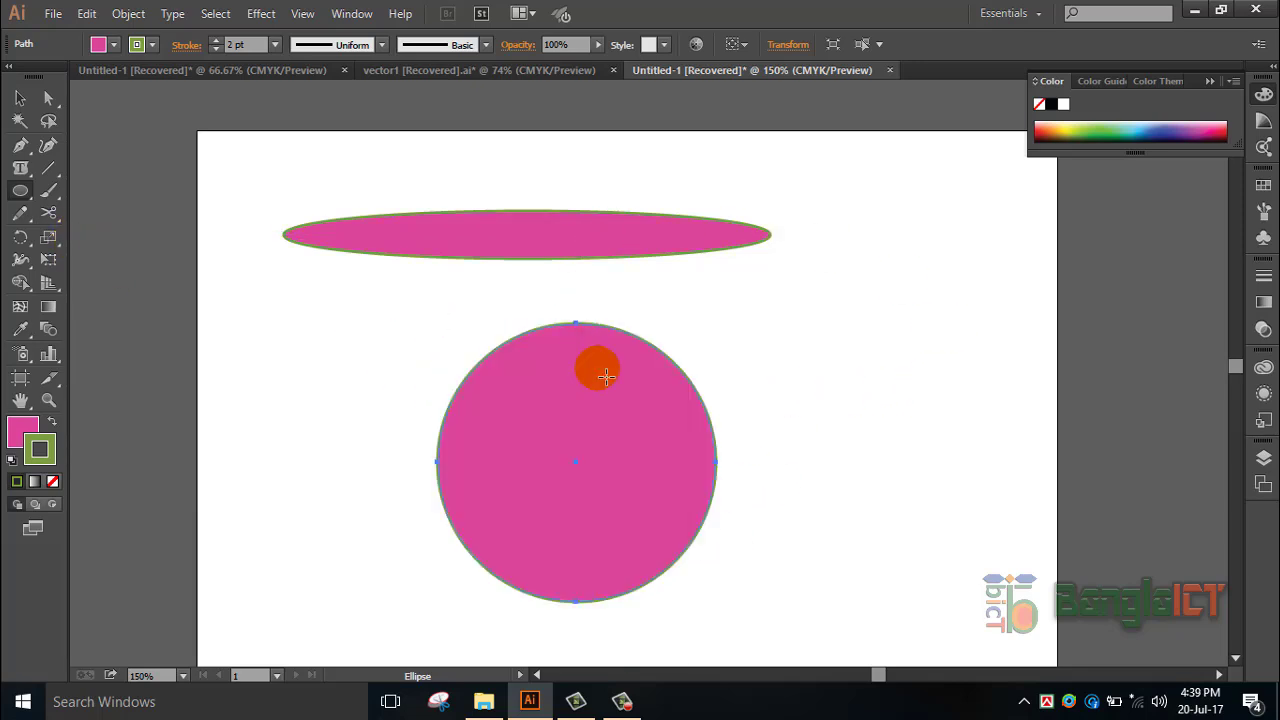
{"action": "left_click_drag", "start_coordinate": [781, 352], "coordinate": [814, 588]}
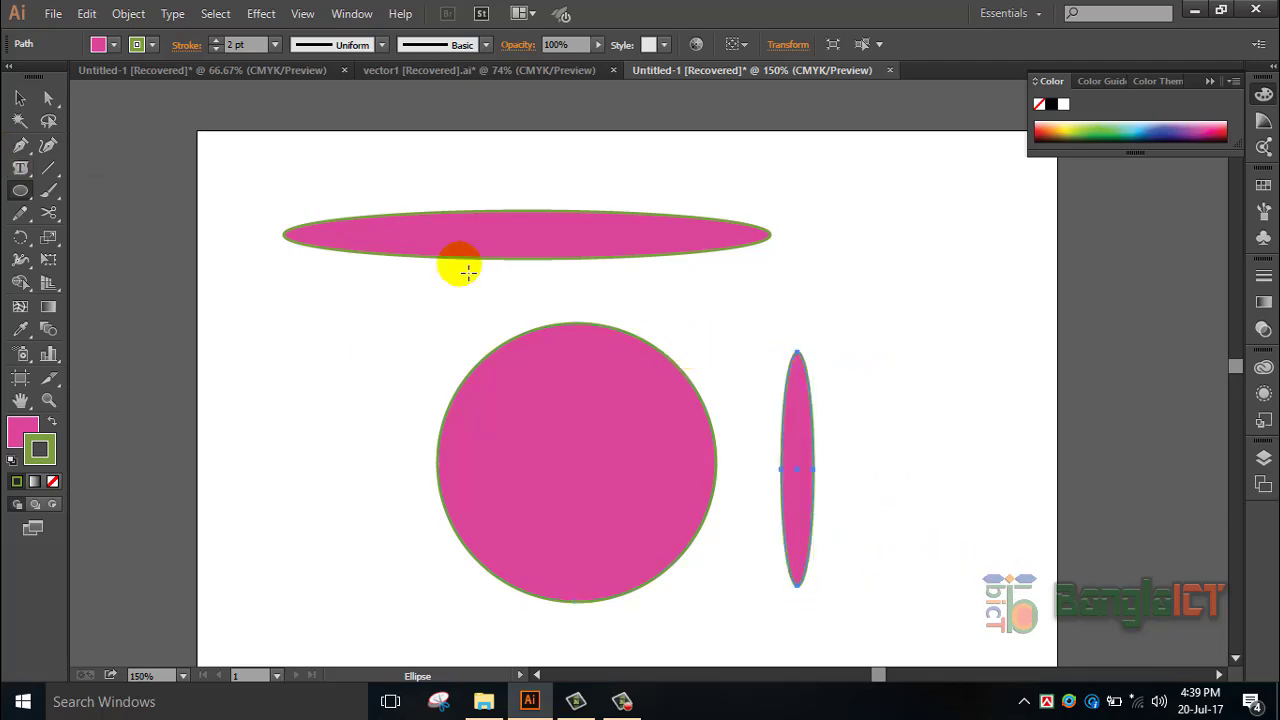
- Reshape the circle into a hook by moving its top anchor point down inside and its left anchor point up and outward
{"action": "left_click", "coordinate": [20, 98]}
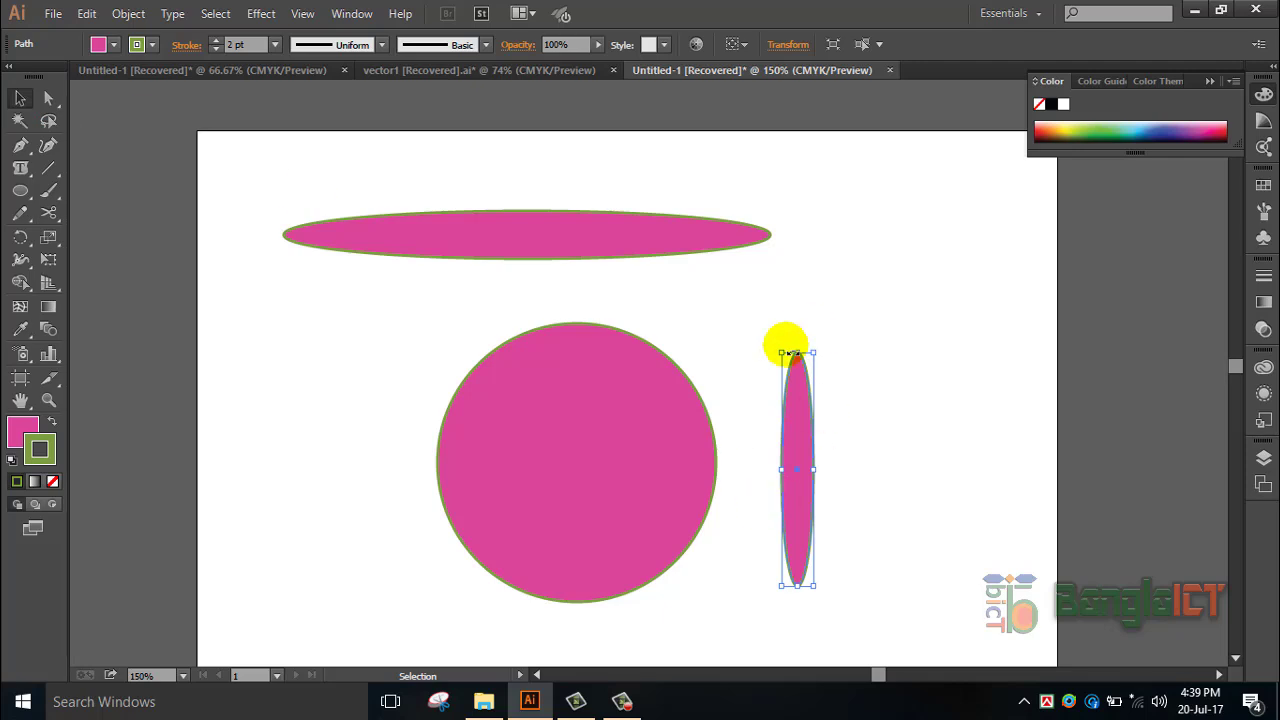
{"action": "left_click", "coordinate": [687, 460]}
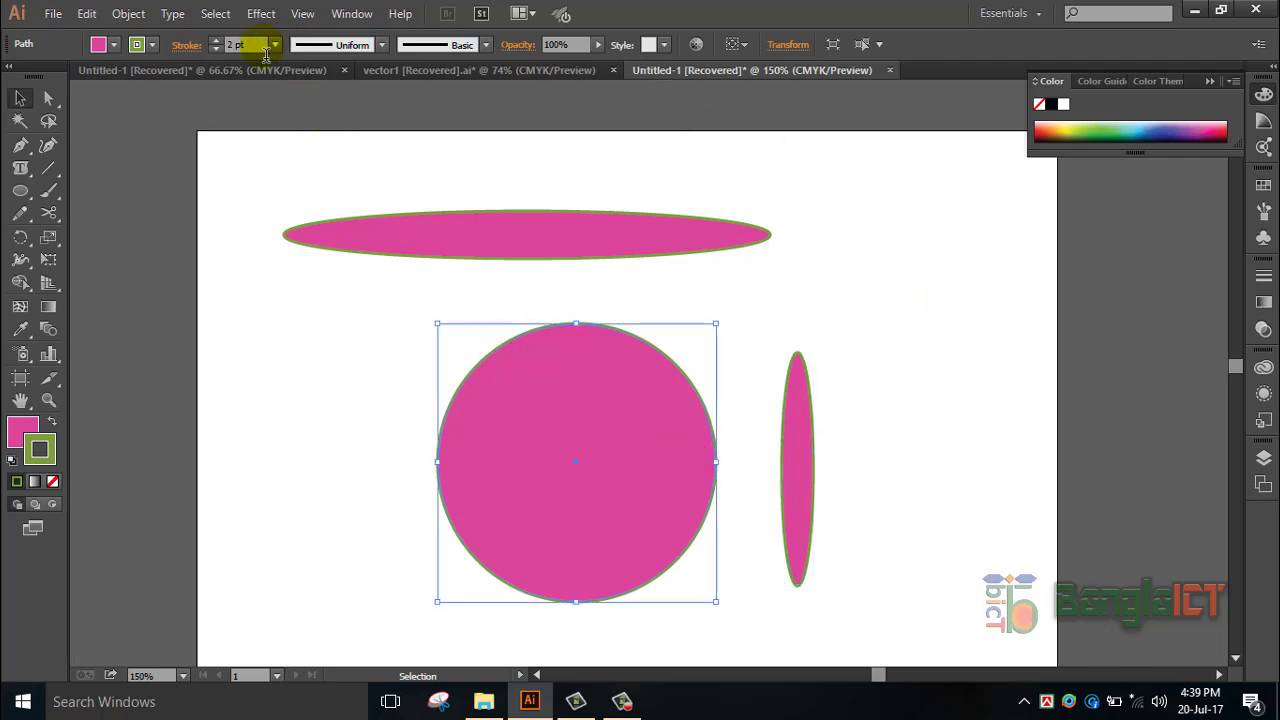
{"action": "left_click", "coordinate": [505, 420]}
{"action": "left_click", "coordinate": [48, 98]}
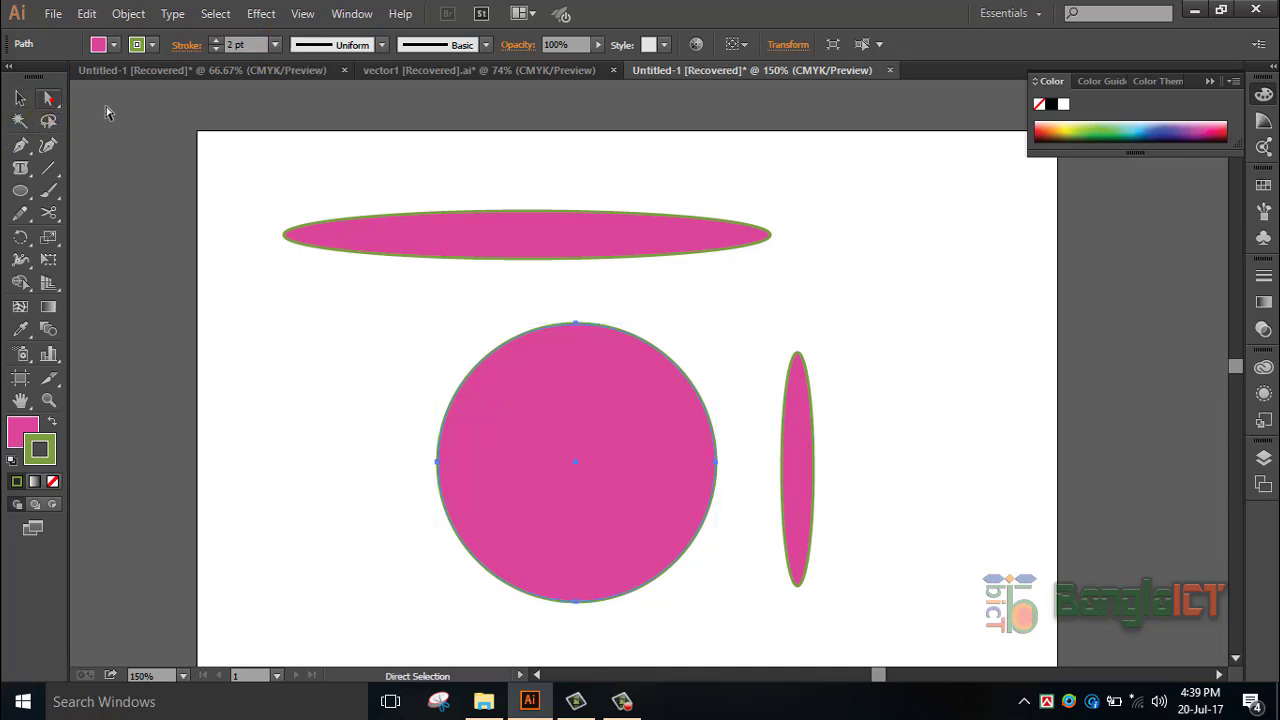
{"action": "left_click", "coordinate": [664, 372]}
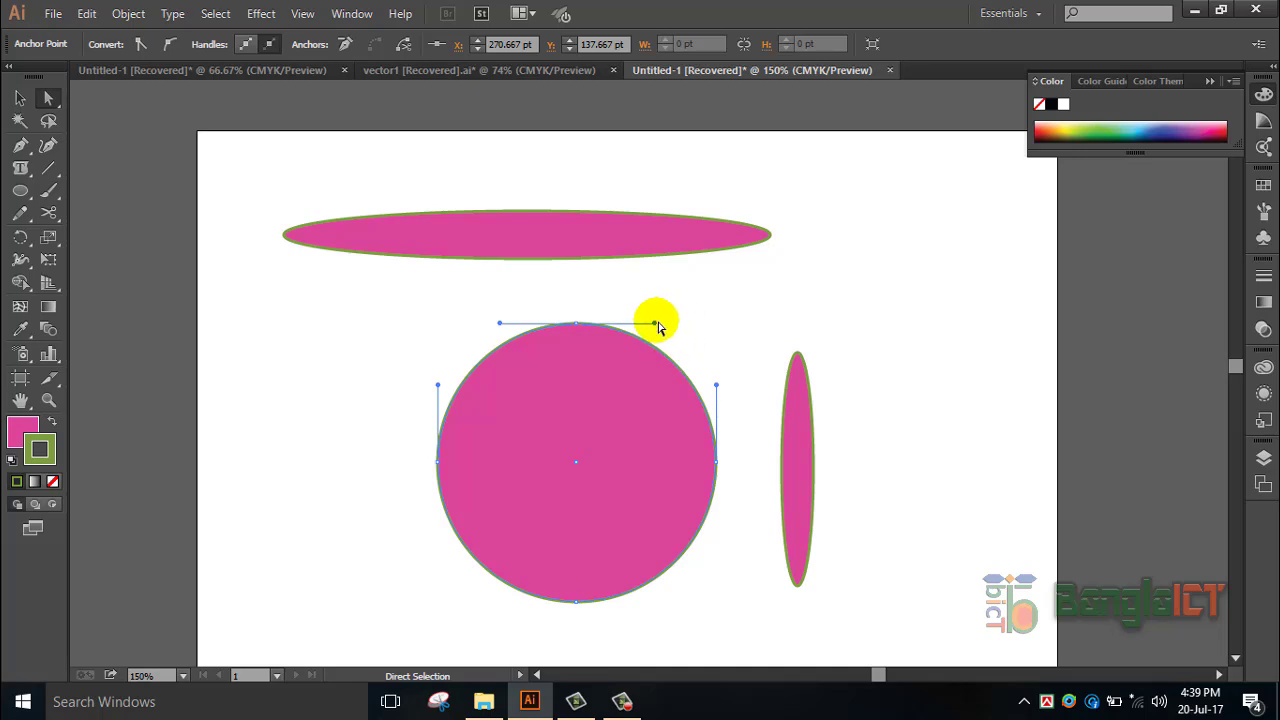
{"action": "left_click_drag", "start_coordinate": [609, 395], "coordinate": [700, 322]}
{"action": "left_click_drag", "start_coordinate": [578, 325], "coordinate": [569, 553]}
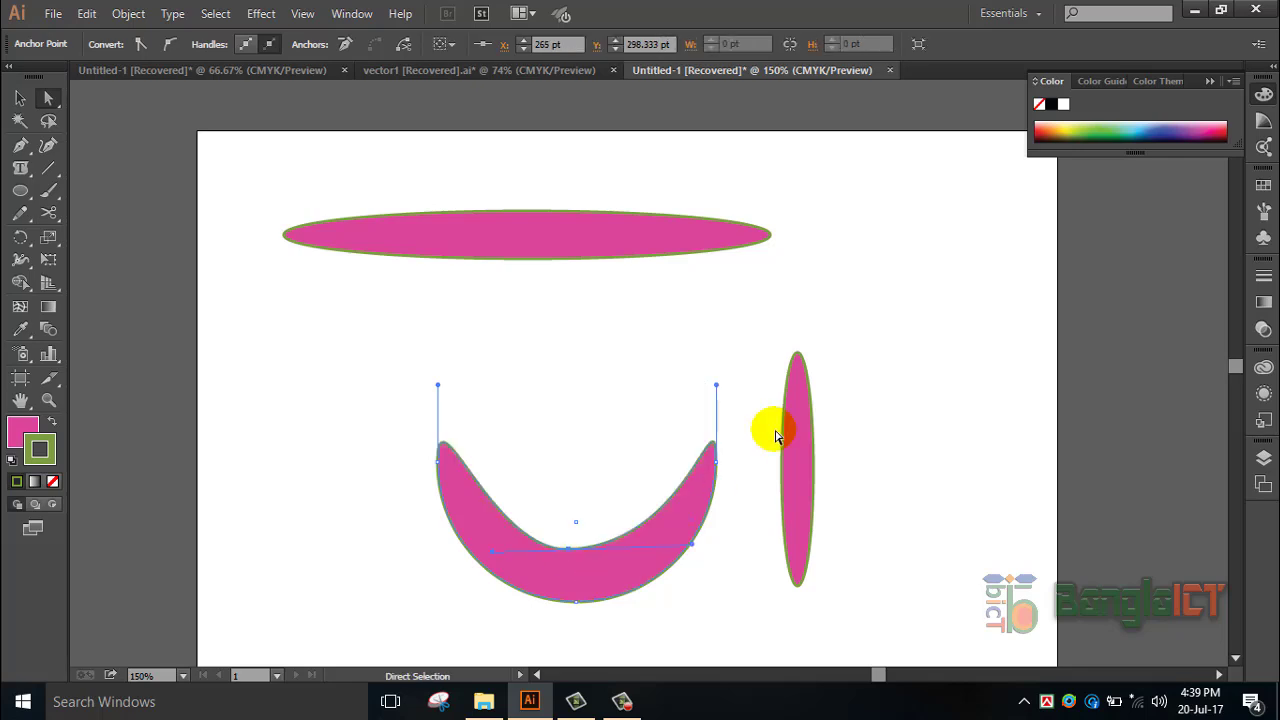
{"action": "left_click_drag", "start_coordinate": [443, 470], "coordinate": [298, 328]}
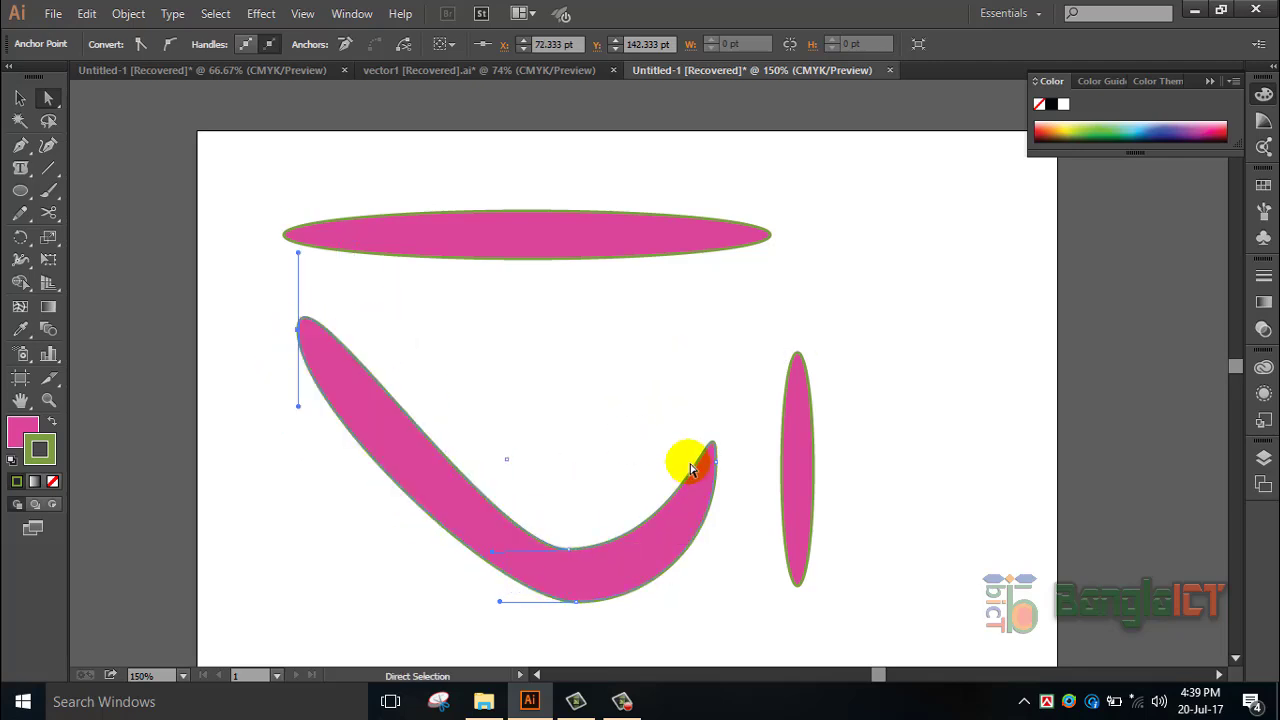
- Select all the shapes on the artboard and delete them
{"action": "key", "text": "ctrl"}
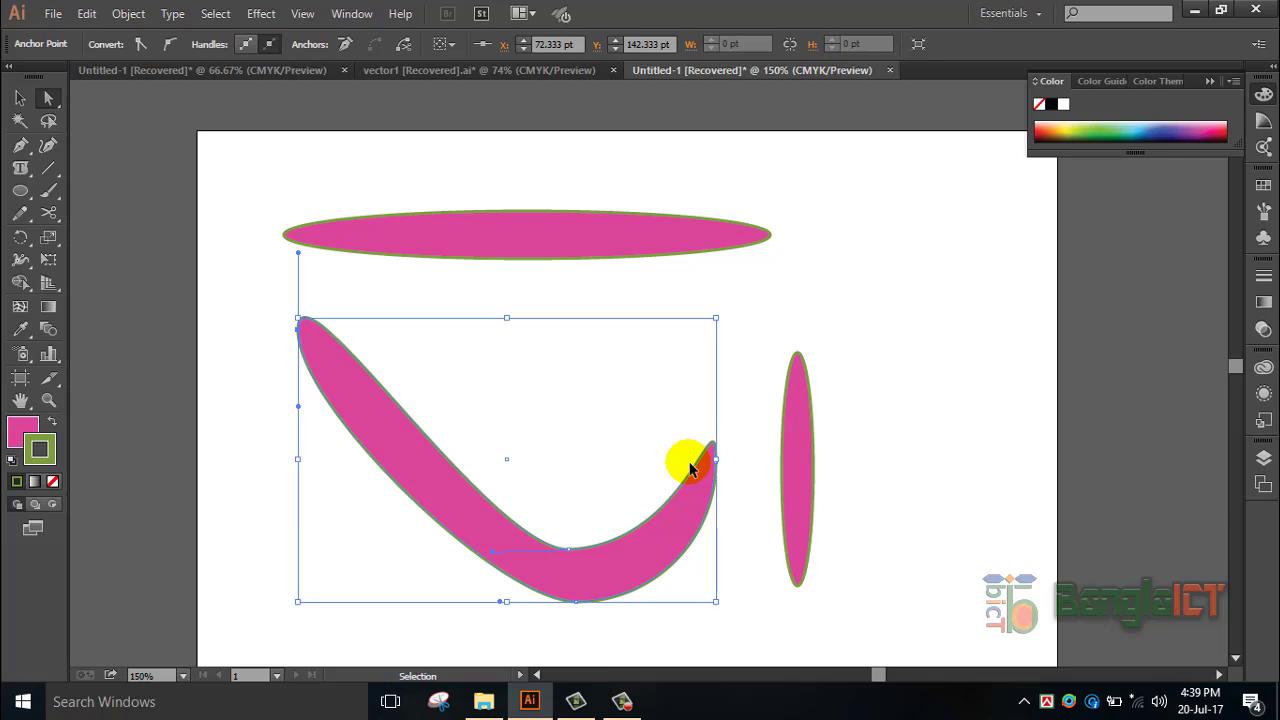
{"action": "key", "text": "ctrl+a"}
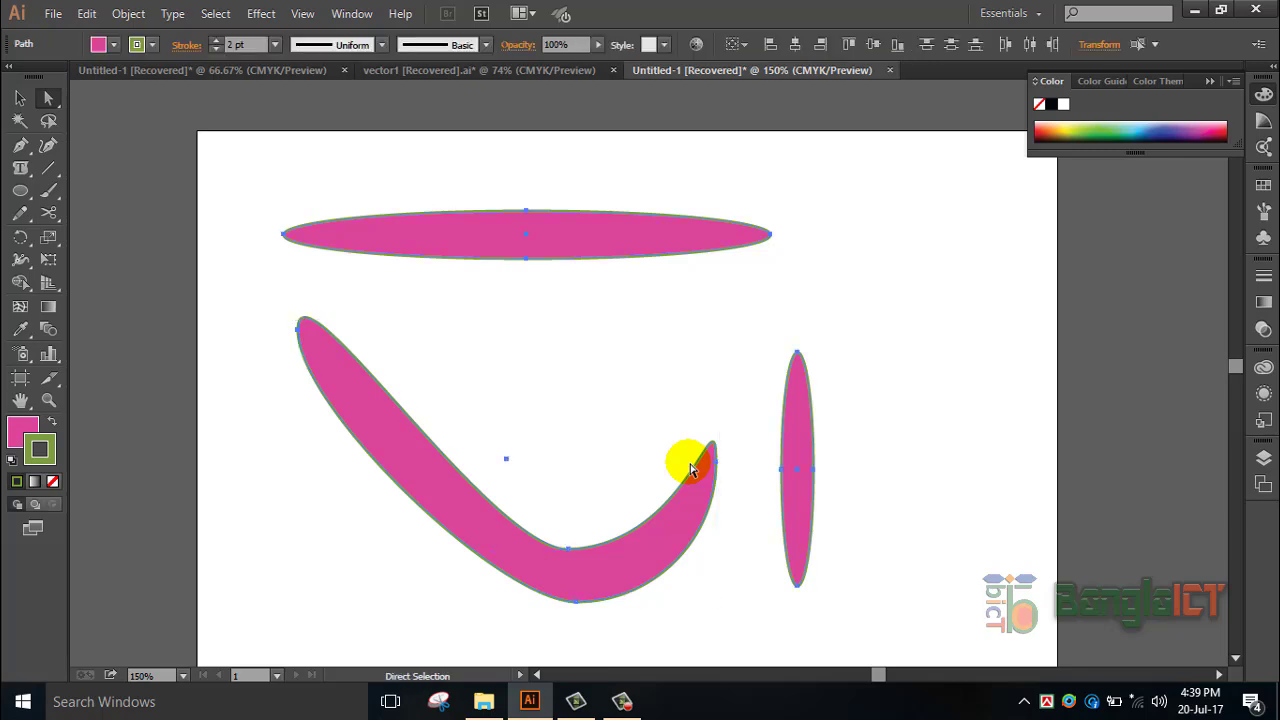
{"action": "key", "text": "Delete"}
- Draw an upright oval on the artboard's left half and a perfect circle on its right half
{"action": "left_click", "coordinate": [19, 191]}
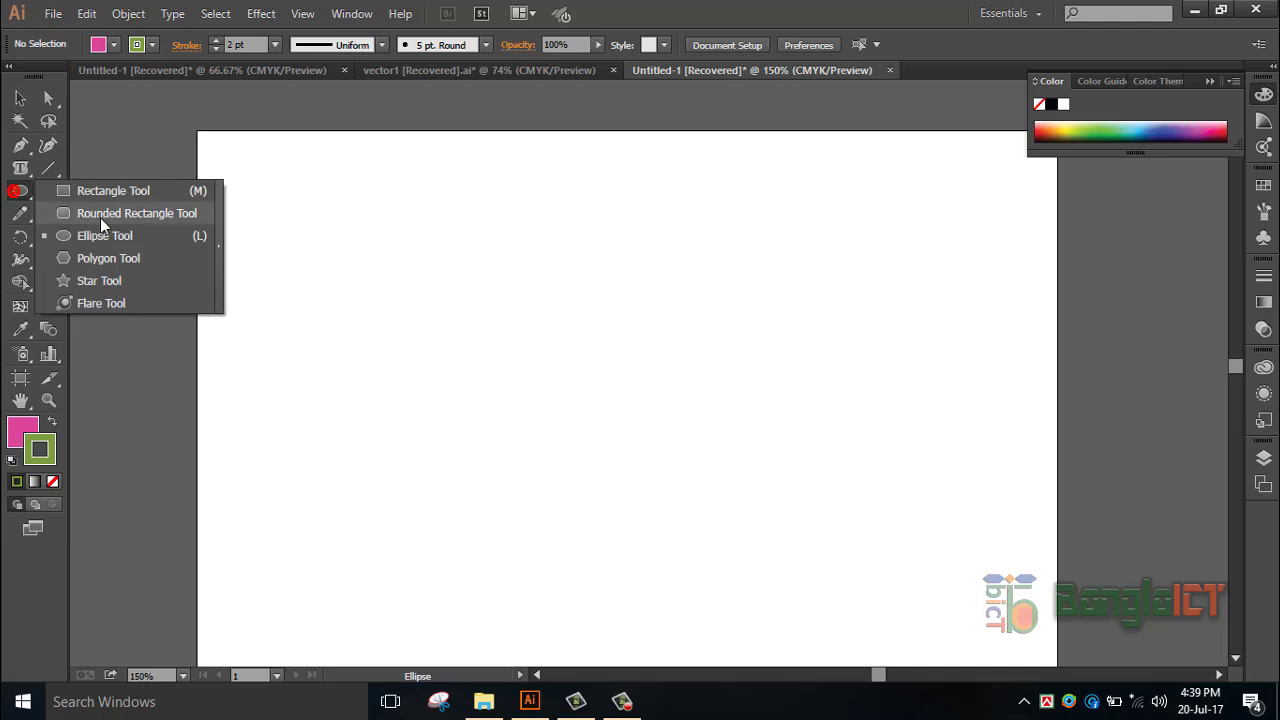
{"action": "left_click", "coordinate": [88, 236]}
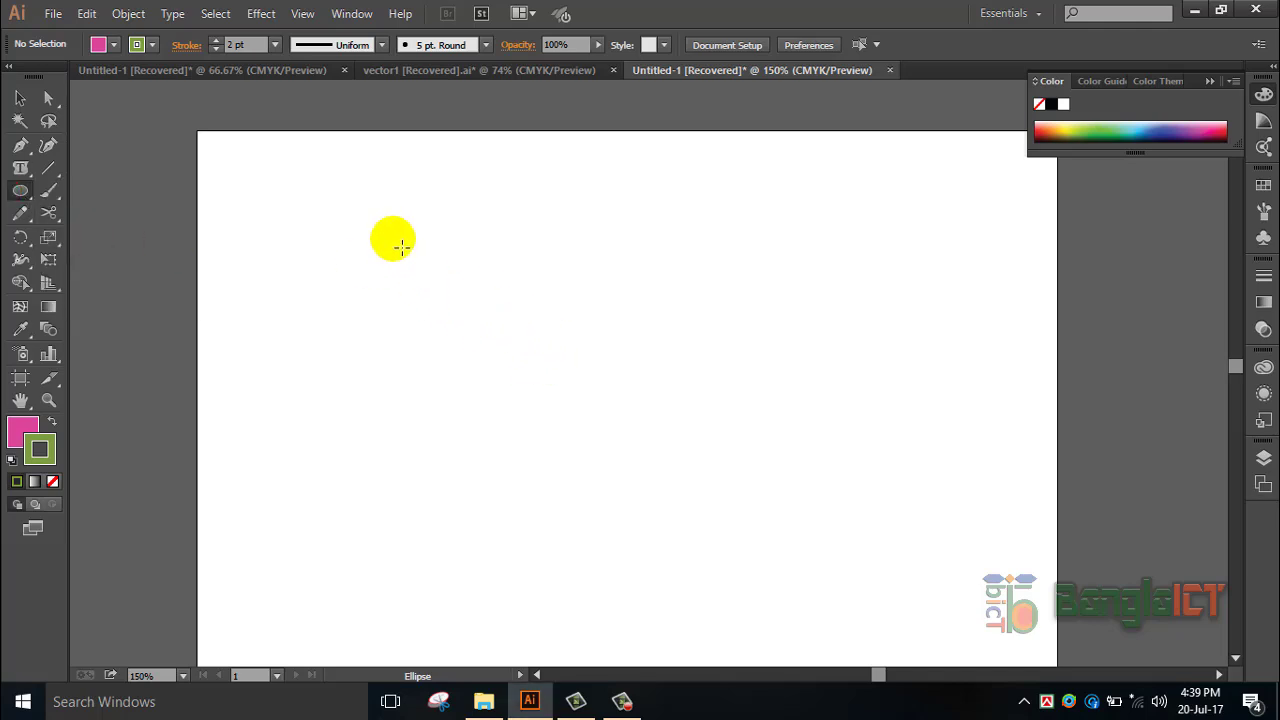
{"action": "left_click_drag", "start_coordinate": [387, 232], "coordinate": [622, 498]}
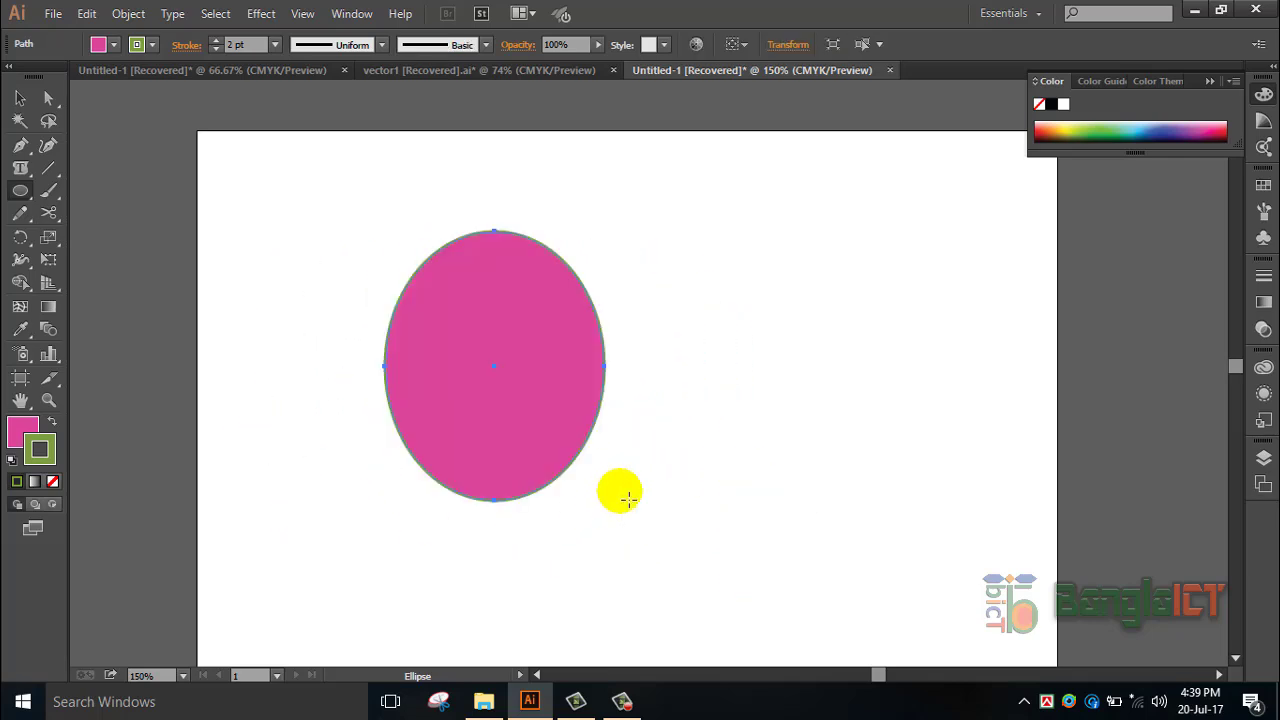
{"action": "left_click_drag", "start_coordinate": [712, 292], "coordinate": [990, 552]}
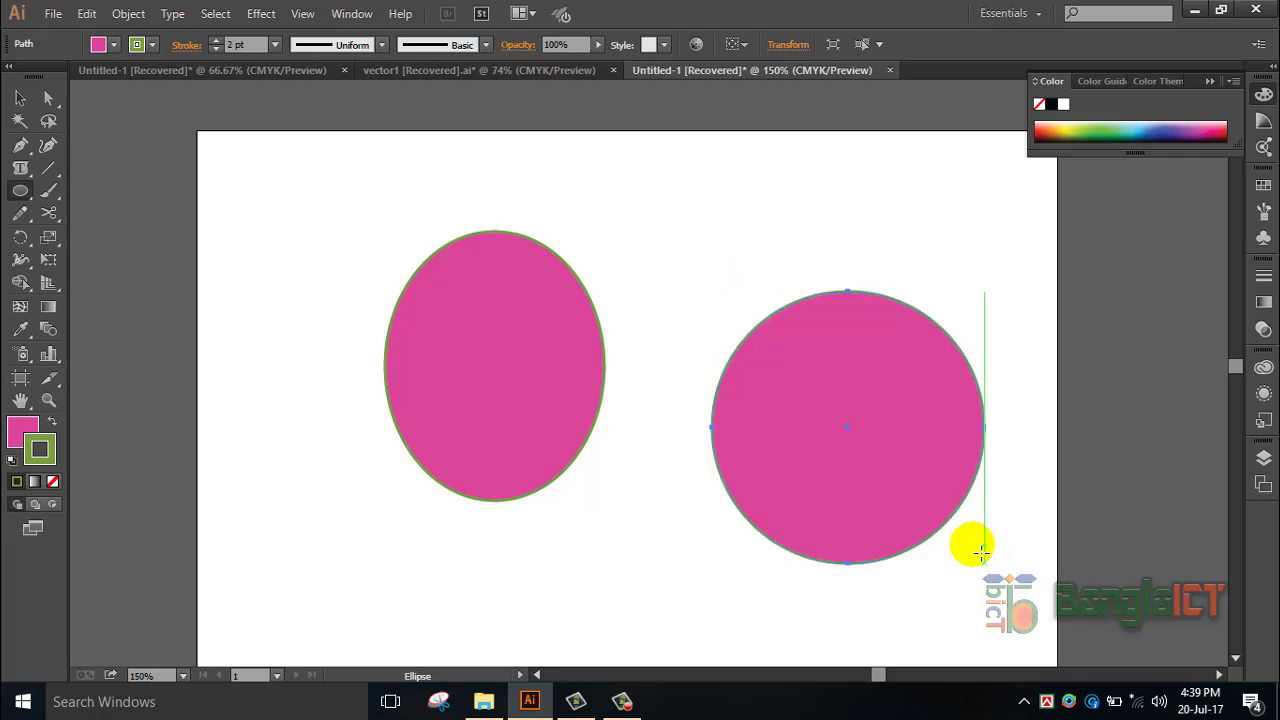
- Move the oval toward the artboard's upper-left corner and place the circle so that it overlaps the oval's right side
{"action": "left_click", "coordinate": [20, 98]}
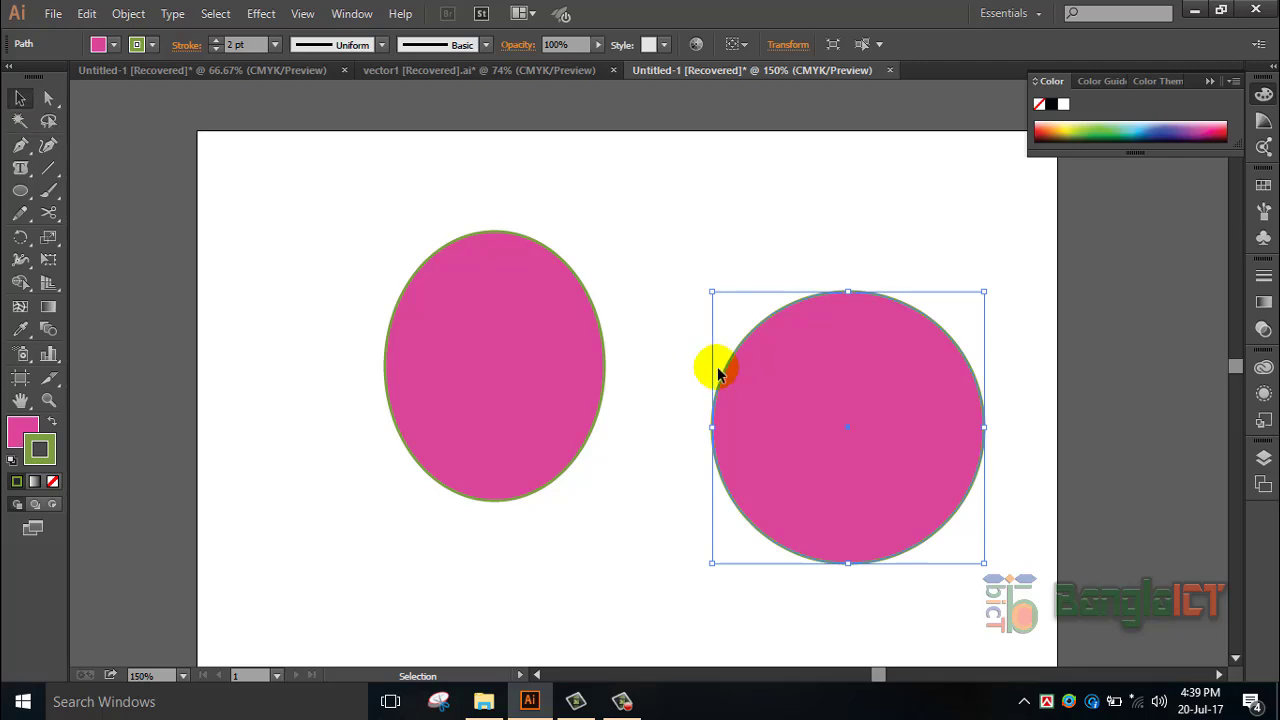
{"action": "left_click_drag", "start_coordinate": [831, 387], "coordinate": [749, 293]}
{"action": "left_click_drag", "start_coordinate": [503, 334], "coordinate": [354, 293]}
{"action": "left_click_drag", "start_coordinate": [722, 337], "coordinate": [452, 341]}
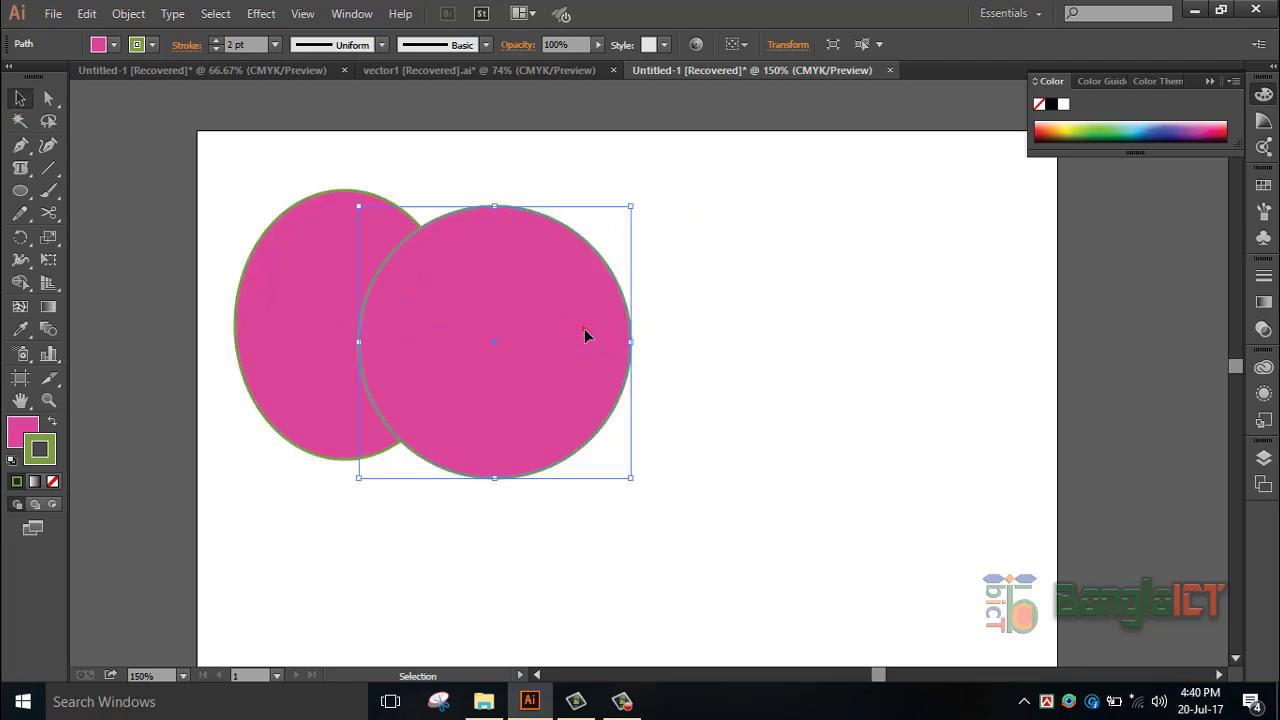
- Delete the circle and the oval
{"action": "key", "text": "Delete"}
{"action": "left_click", "coordinate": [280, 376]}
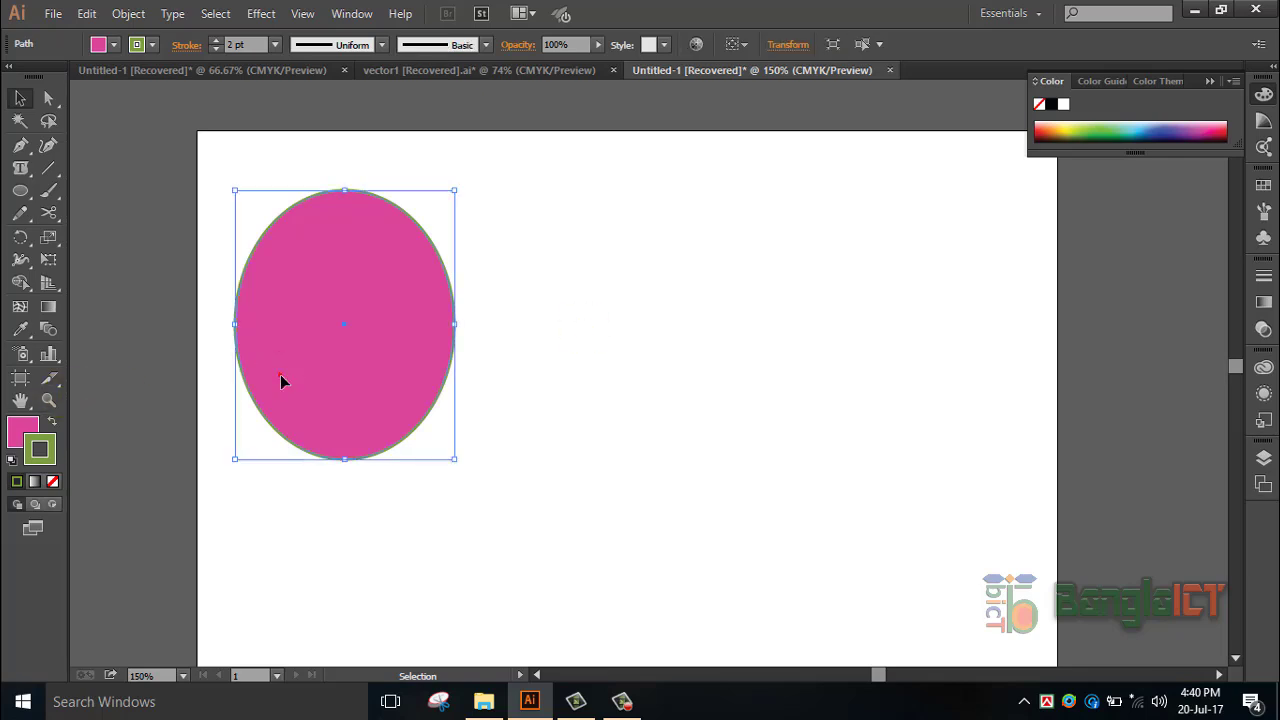
{"action": "key", "text": "Delete"}
- Draw an upright hexagon with the Polygon tool near the artboard's upper-left corner
{"action": "left_click", "coordinate": [50, 192]}
{"action": "left_click", "coordinate": [20, 192]}
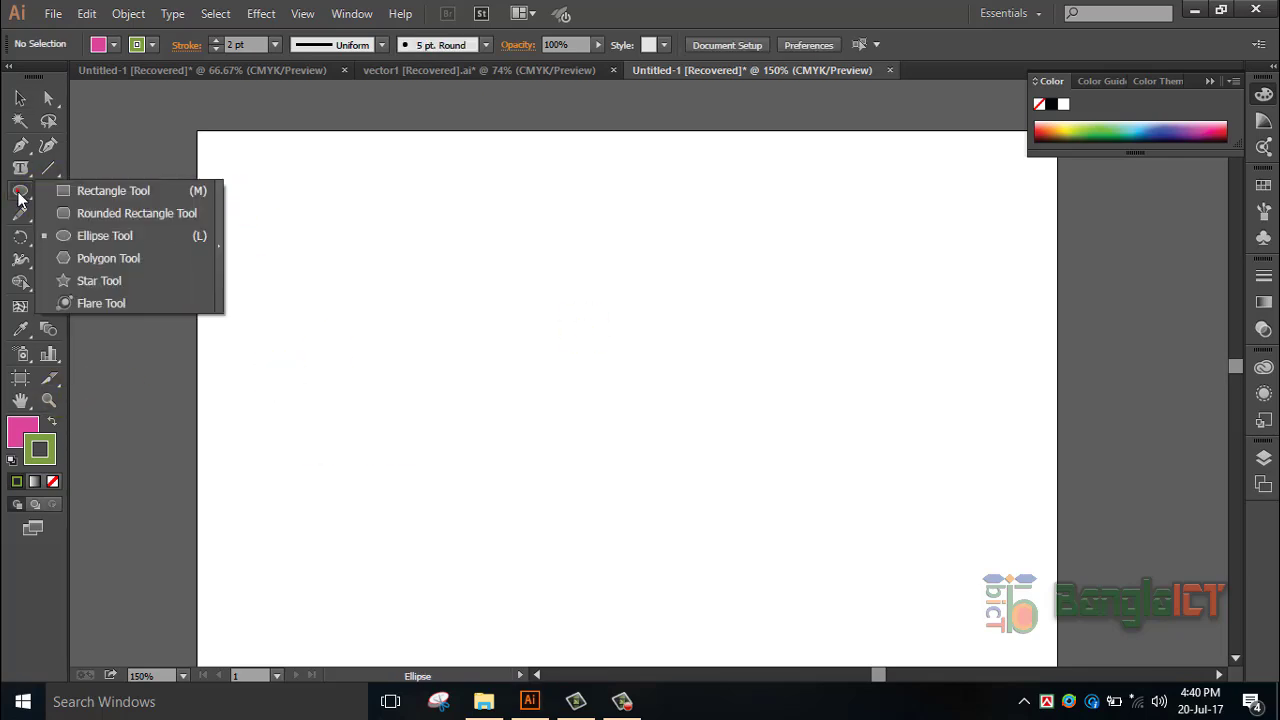
{"action": "left_click", "coordinate": [110, 259]}
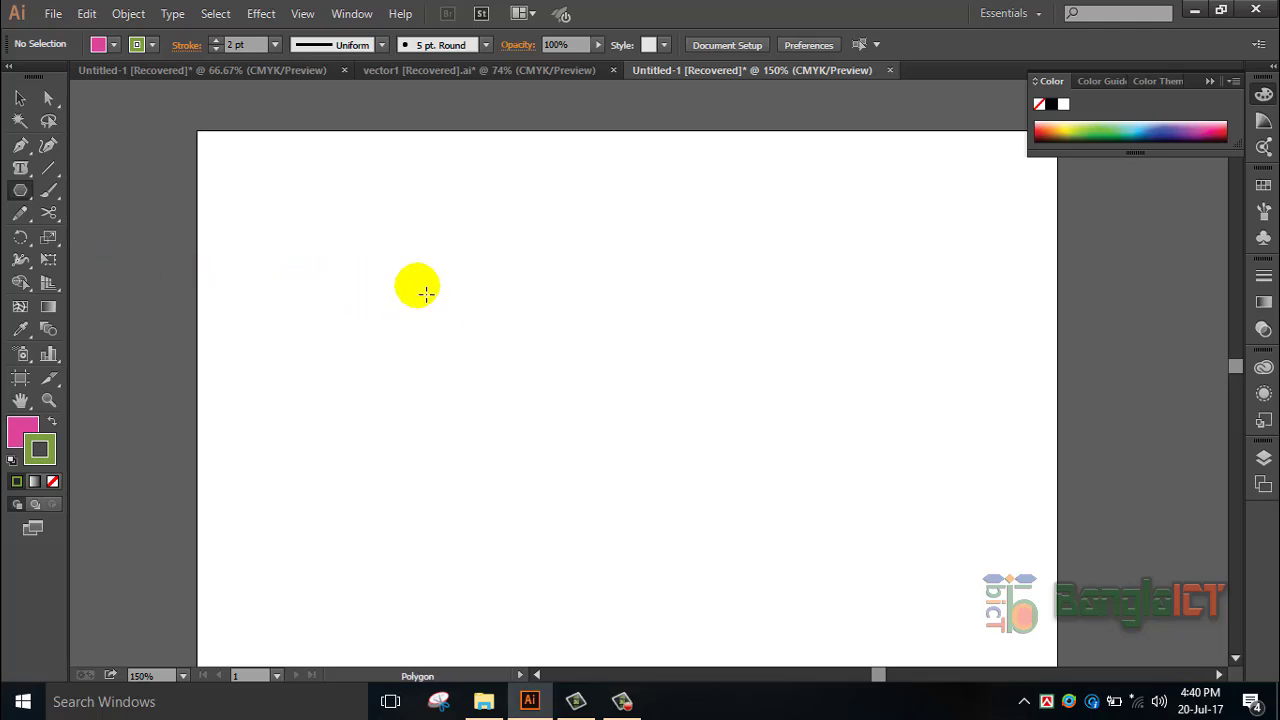
{"action": "left_click_drag", "start_coordinate": [364, 235], "coordinate": [448, 297]}
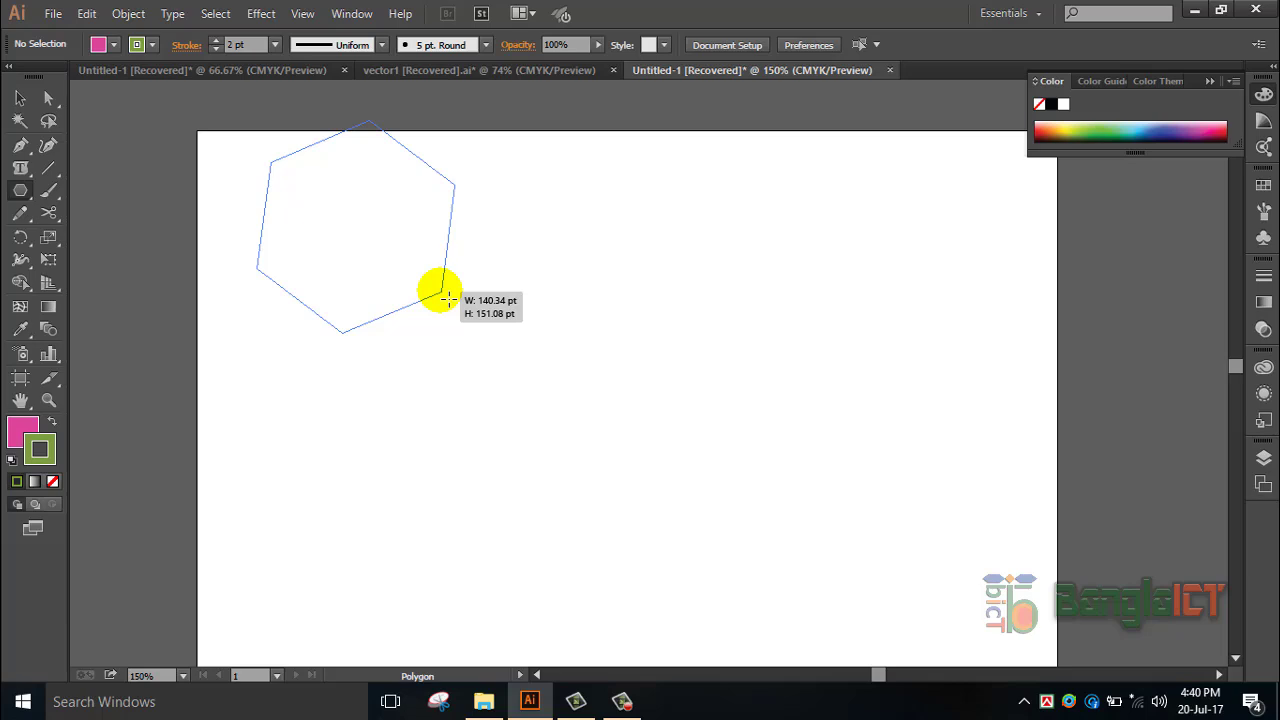
{"action": "mouse_move", "coordinate": [448, 297]}
{"action": "left_mouse_down"}
{"action": "mouse_move", "coordinate": [414, 263]}
{"action": "mouse_move", "coordinate": [433, 277]}
{"action": "left_mouse_up"}
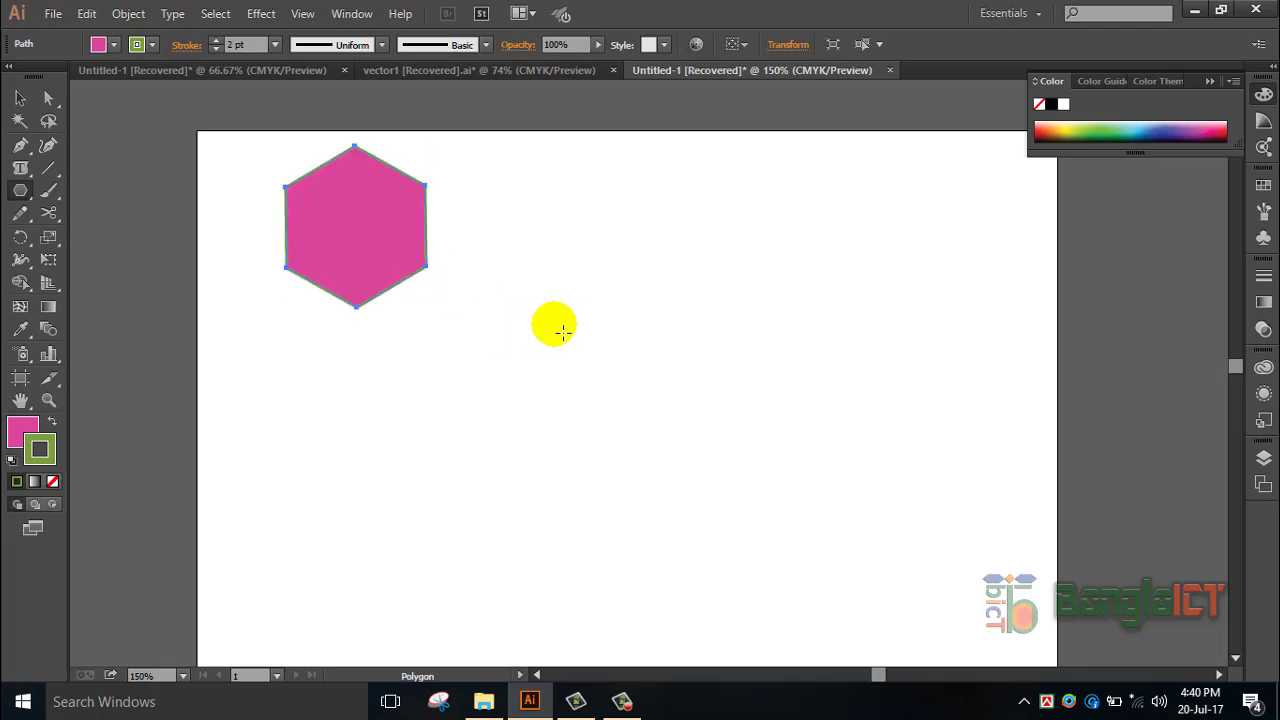
- Draw a large polygon overlapping the hexagon, raising and lowering its side count while drawing and finishing with nine sides
{"action": "left_click_drag", "start_coordinate": [538, 294], "coordinate": [693, 403]}
{"action": "key", "text": "Up"}
{"action": "key", "text": "Up"}
{"action": "key", "text": "Up"}
{"action": "key", "text": "Up"}
{"action": "key", "text": "Up"}
{"action": "key", "text": "Up"}
{"action": "key", "text": "Down"}
{"action": "key", "text": "Down"}
{"action": "key", "text": "Down"}
{"action": "key", "text": "Down"}
{"action": "key", "text": "Down"}
{"action": "key", "text": "Down"}
{"action": "key", "text": "Down"}
{"action": "key", "text": "Down"}
{"action": "key", "text": "Down"}
{"action": "key", "text": "Up"}
{"action": "key", "text": "Up"}
{"action": "key", "text": "Up"}
{"action": "key", "text": "Up"}
{"action": "key", "text": "Down"}
{"action": "key", "text": "Down"}
{"action": "key", "text": "Down"}
{"action": "key", "text": "Down"}
{"action": "key", "text": "Up"}
{"action": "key", "text": "Up"}
{"action": "key", "text": "Up"}
{"action": "key", "text": "Up"}
{"action": "key", "text": "Up"}
{"action": "key", "text": "Up"}
{"action": "key", "text": "Up"}
{"action": "key", "text": "Down"}
{"action": "key", "text": "Down"}
{"action": "key", "text": "Down"}
{"action": "key", "text": "Down"}
{"action": "key", "text": "Down"}
{"action": "key", "text": "Down"}
{"action": "key", "text": "Down"}
{"action": "key", "text": "Up"}
{"action": "key", "text": "Up"}
{"action": "key", "text": "Up"}
{"action": "key", "text": "Up"}
{"action": "key", "text": "Down"}
{"action": "key", "text": "Down"}
{"action": "key", "text": "Down"}
{"action": "key", "text": "Down"}
{"action": "key", "text": "Up"}
{"action": "key", "text": "Up"}
{"action": "key", "text": "Up"}
{"action": "key", "text": "Up"}
{"action": "key", "text": "Up"}
{"action": "key", "text": "Up"}
{"action": "key", "text": "Up"}
{"action": "key", "text": "Up"}
{"action": "key", "text": "Up"}
{"action": "key", "text": "Up"}
{"action": "key", "text": "Up"}
{"action": "key", "text": "Up"}
{"action": "key", "text": "Down"}
{"action": "key", "text": "Down"}
{"action": "key", "text": "Down"}
{"action": "key", "text": "Down"}
{"action": "key", "text": "Down"}
{"action": "key", "text": "Down"}
{"action": "key", "text": "Down"}
{"action": "key", "text": "Down"}
{"action": "key", "text": "Down"}
{"action": "key", "text": "Down"}
{"action": "key", "text": "Down"}
{"action": "key", "text": "Down"}
{"action": "key", "text": "Down"}
{"action": "key", "text": "Down"}
{"action": "key", "text": "Up"}
{"action": "key", "text": "Up"}
{"action": "key", "text": "Up"}
{"action": "key", "text": "Up"}
{"action": "key", "text": "Up"}
{"action": "key", "text": "Up"}
{"action": "key", "text": "Up"}
{"action": "key", "text": "Up"}
- Remove the nine-sided polygon's fill and move it clear of the hexagon to the right side of the artboard
{"action": "left_click", "coordinate": [21, 98]}
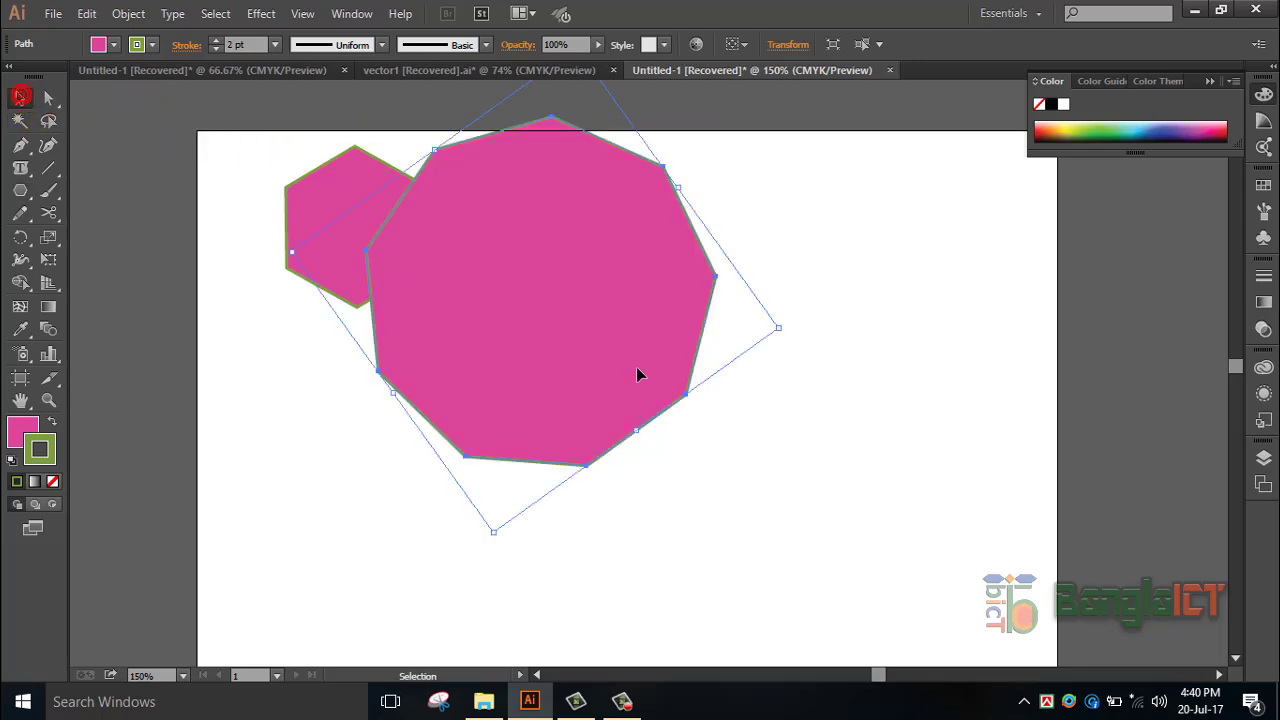
{"action": "left_click_drag", "start_coordinate": [637, 371], "coordinate": [739, 476]}
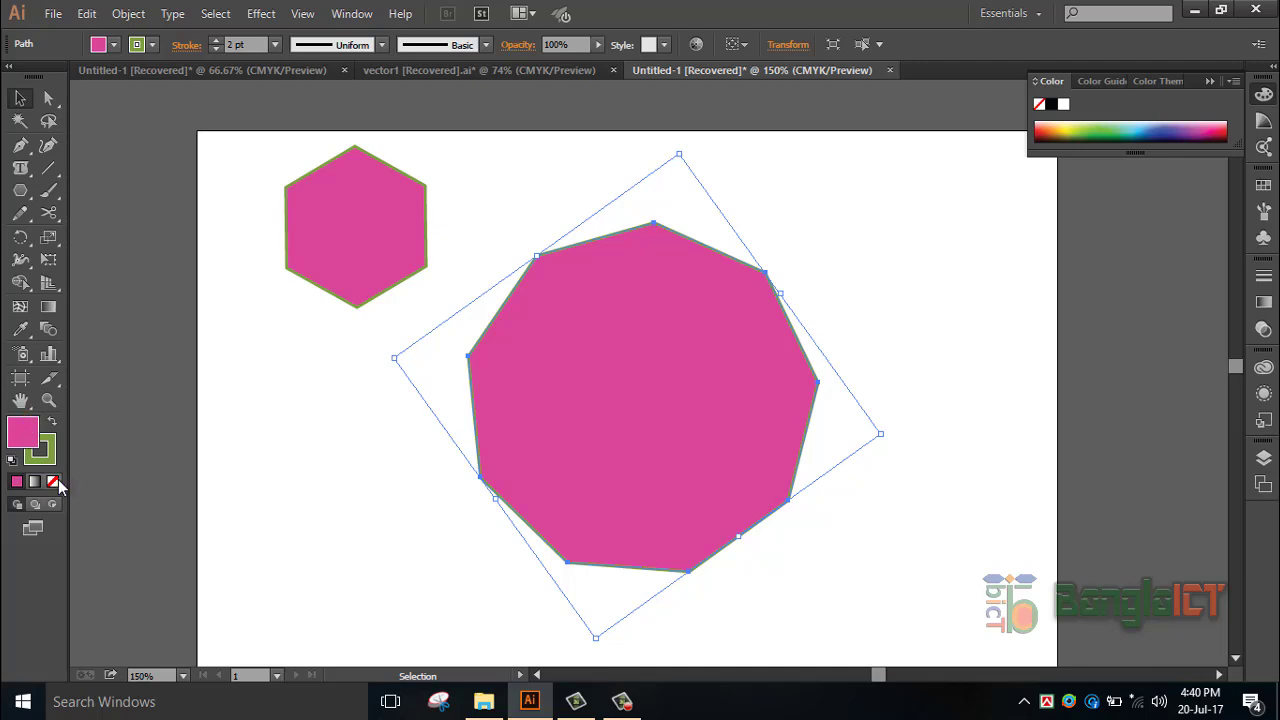
{"action": "left_click", "coordinate": [53, 481]}
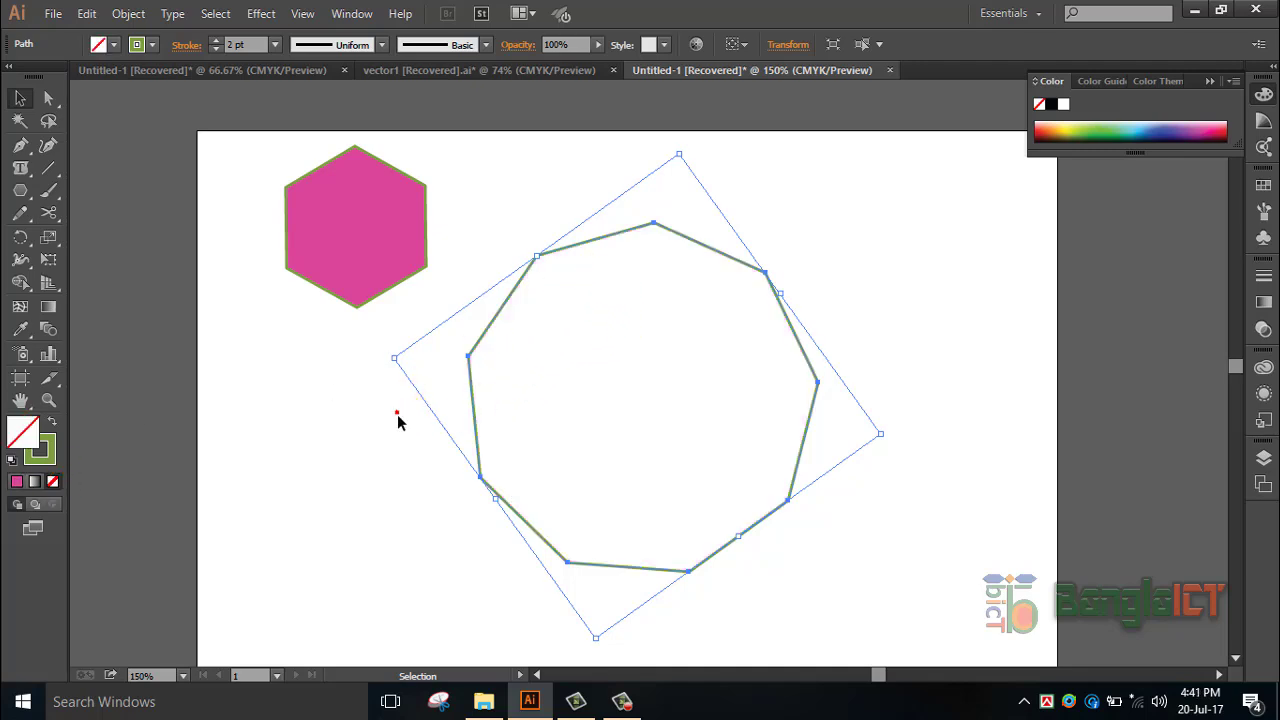
{"action": "left_click", "coordinate": [398, 421]}
{"action": "left_click_drag", "start_coordinate": [477, 429], "coordinate": [657, 369]}
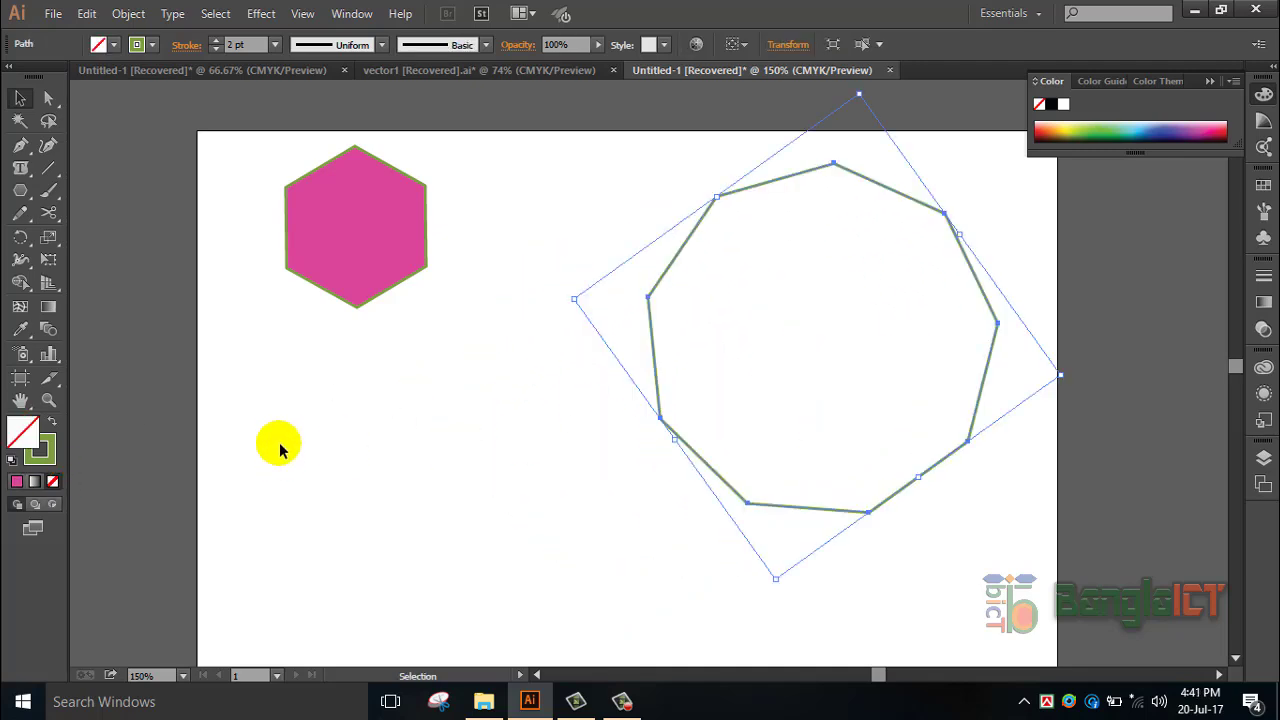
- Draw an unfilled polygon about 100 by 113 pt below the pink hexagon, reducing it to six sides, and deselect it
{"action": "left_click", "coordinate": [20, 190]}
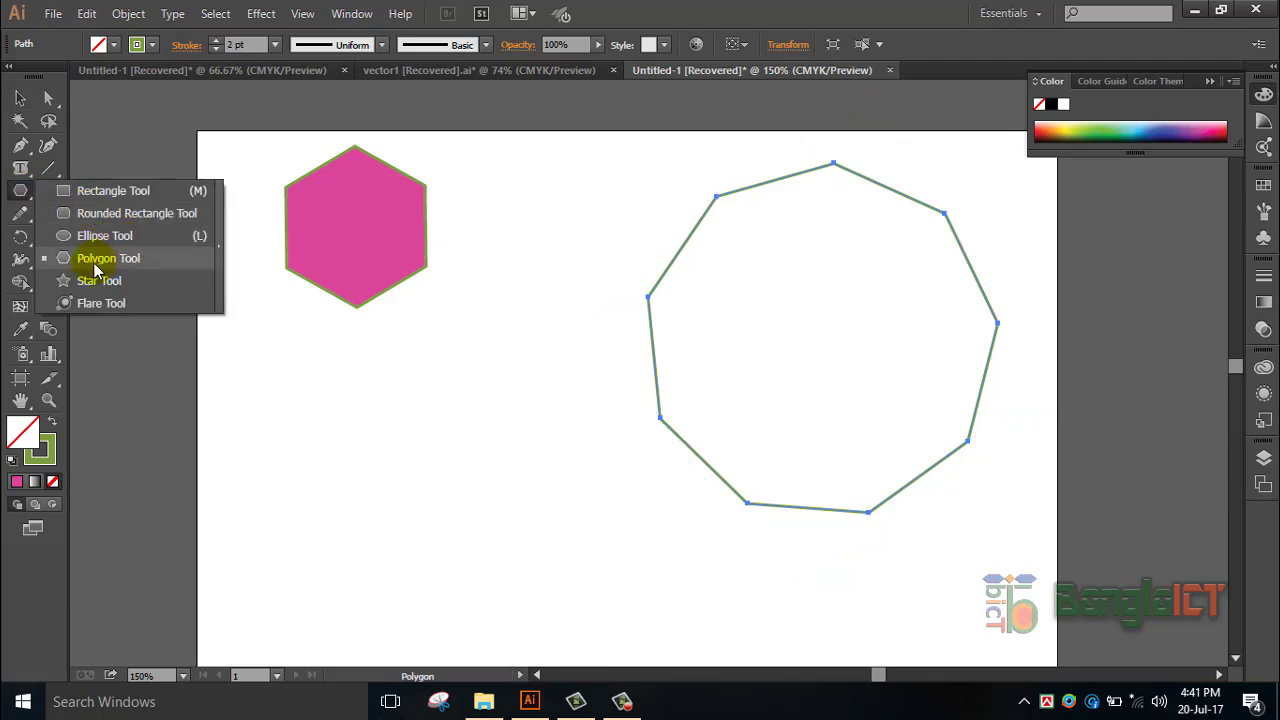
{"action": "left_click", "coordinate": [97, 270]}
{"action": "left_click_drag", "start_coordinate": [345, 395], "coordinate": [418, 444]}
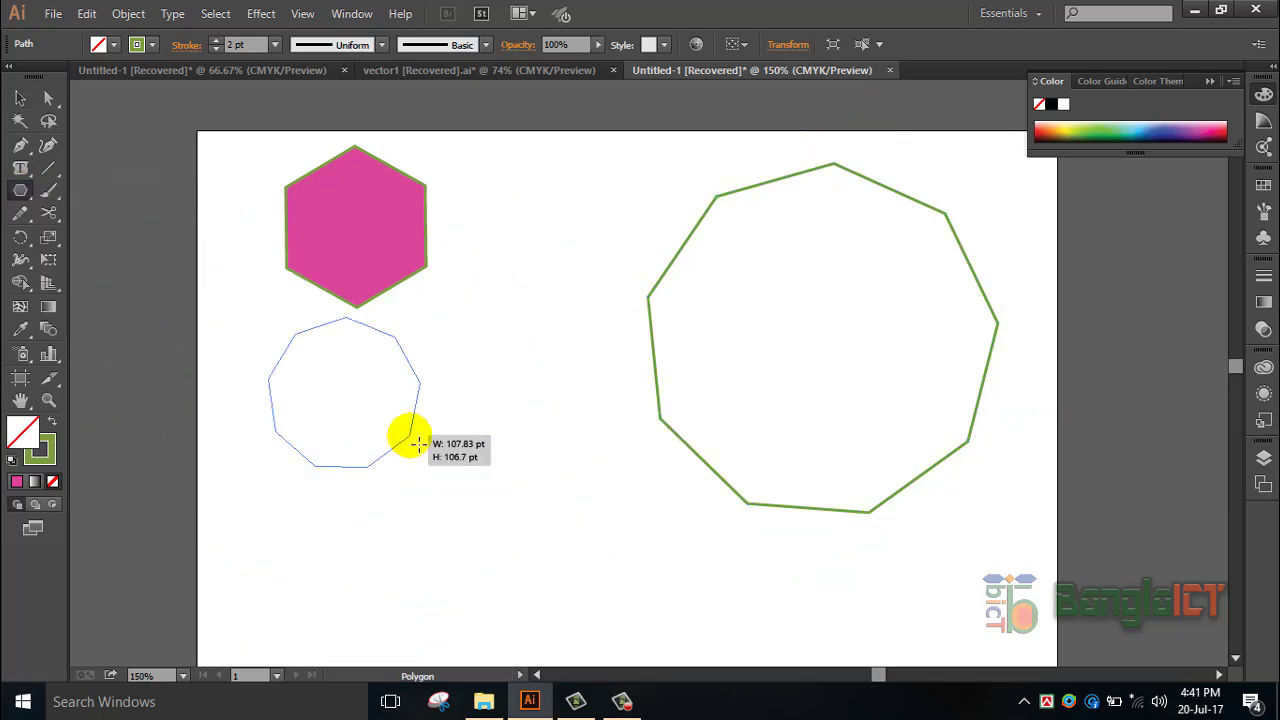
{"action": "key", "text": "Down"}
{"action": "key", "text": "Down"}
{"action": "key", "text": "Down"}
{"action": "key", "text": "Down"}
{"action": "left_click_drag", "start_coordinate": [418, 444], "coordinate": [418, 444]}
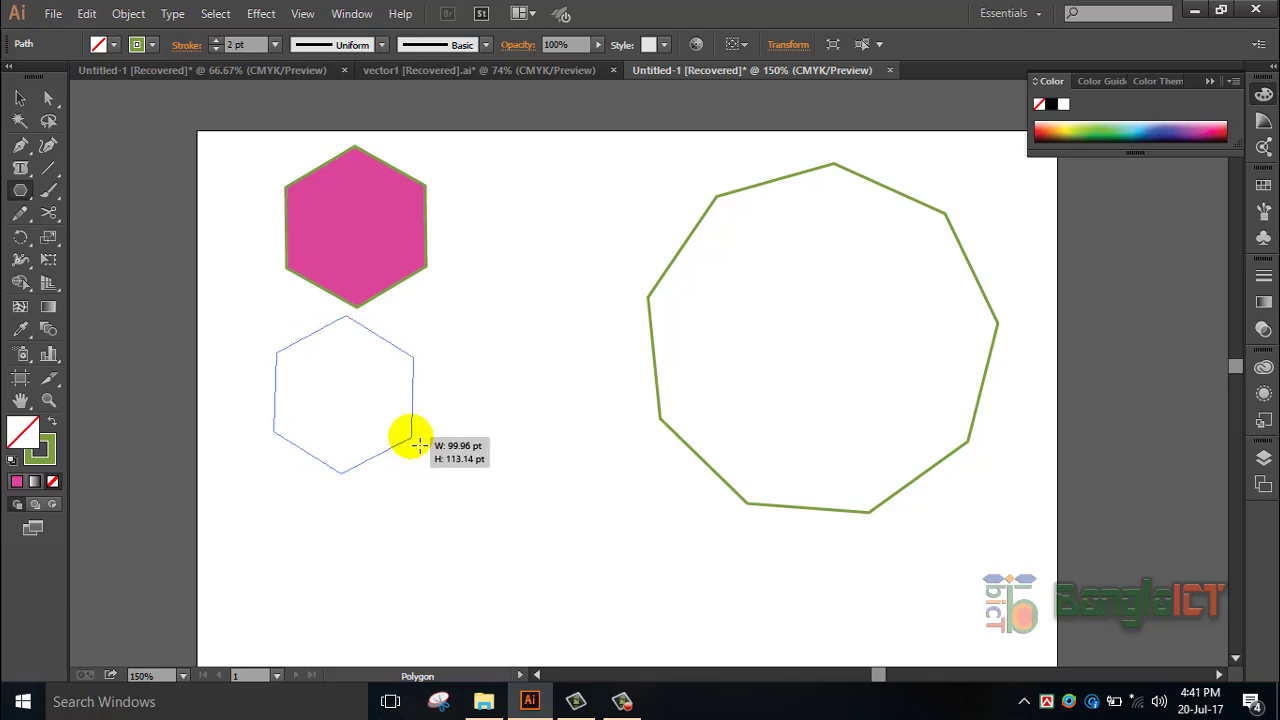
{"action": "left_click_drag", "start_coordinate": [418, 444], "coordinate": [418, 444]}
{"action": "left_click", "coordinate": [20, 97]}
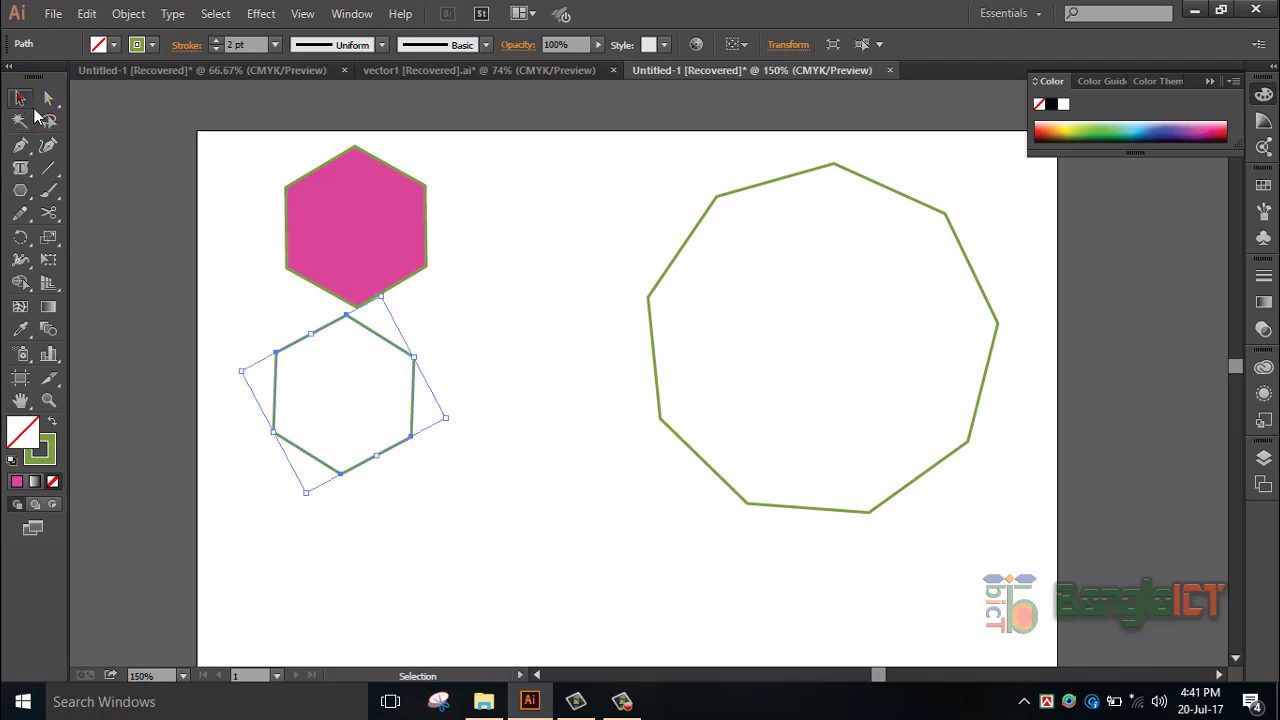
{"action": "left_click", "coordinate": [652, 175]}
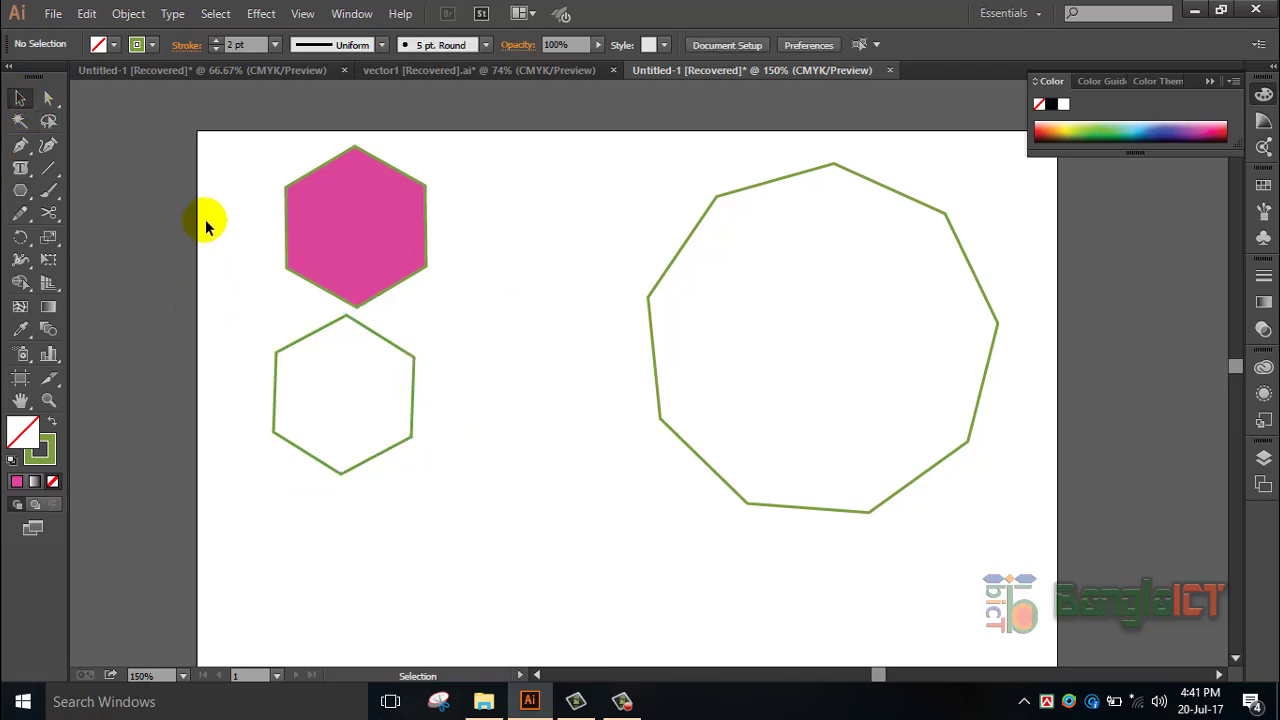
{"action": "left_click", "coordinate": [20, 190]}
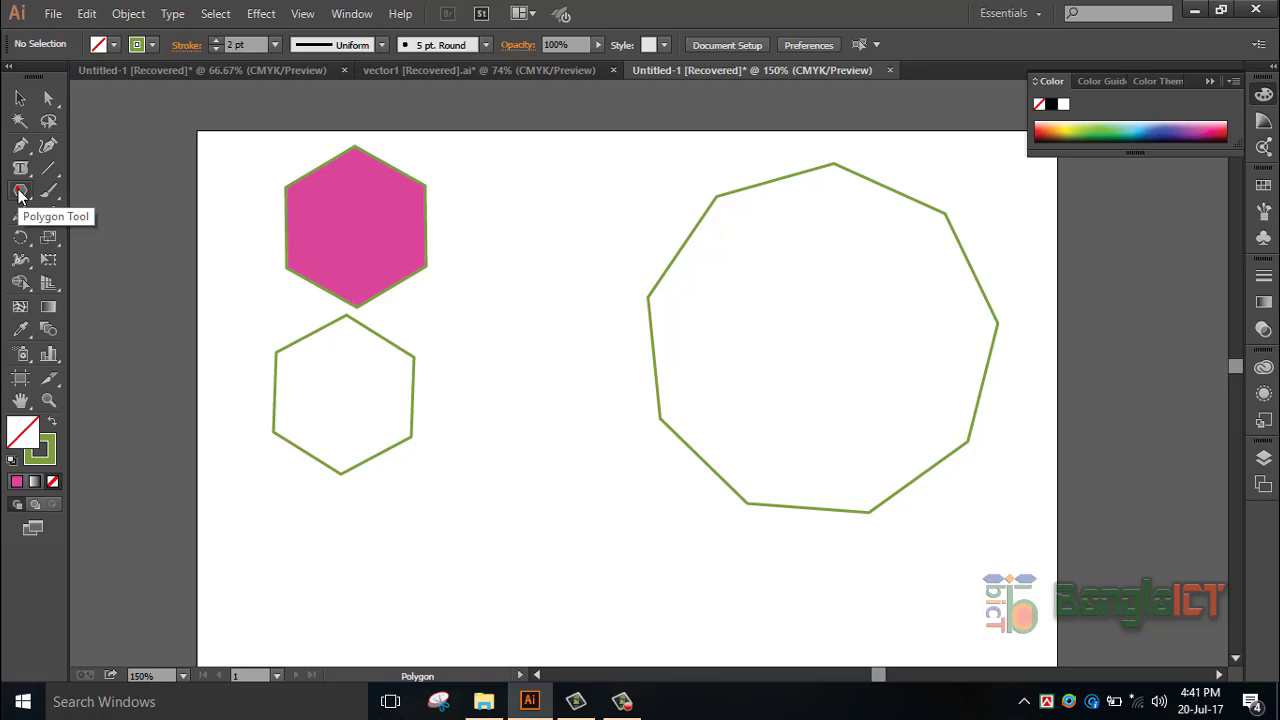
{"action": "left_click", "coordinate": [356, 383]}
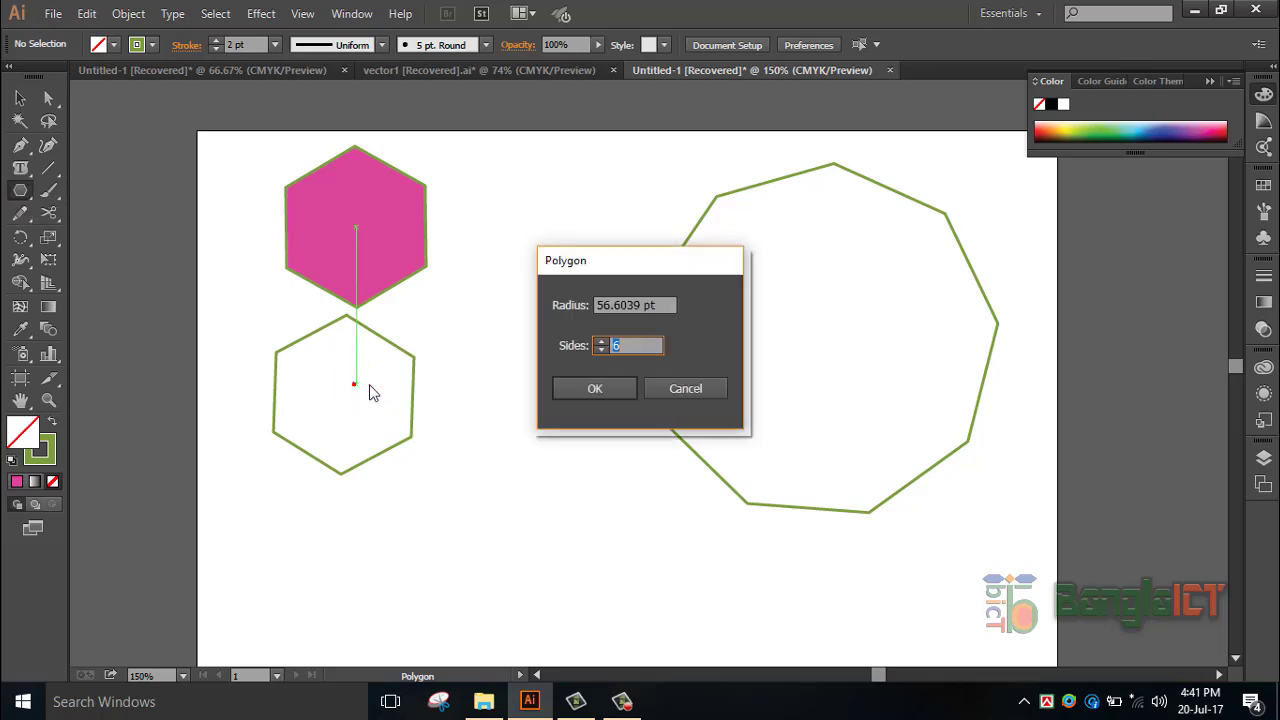
{"action": "left_click", "coordinate": [708, 394]}
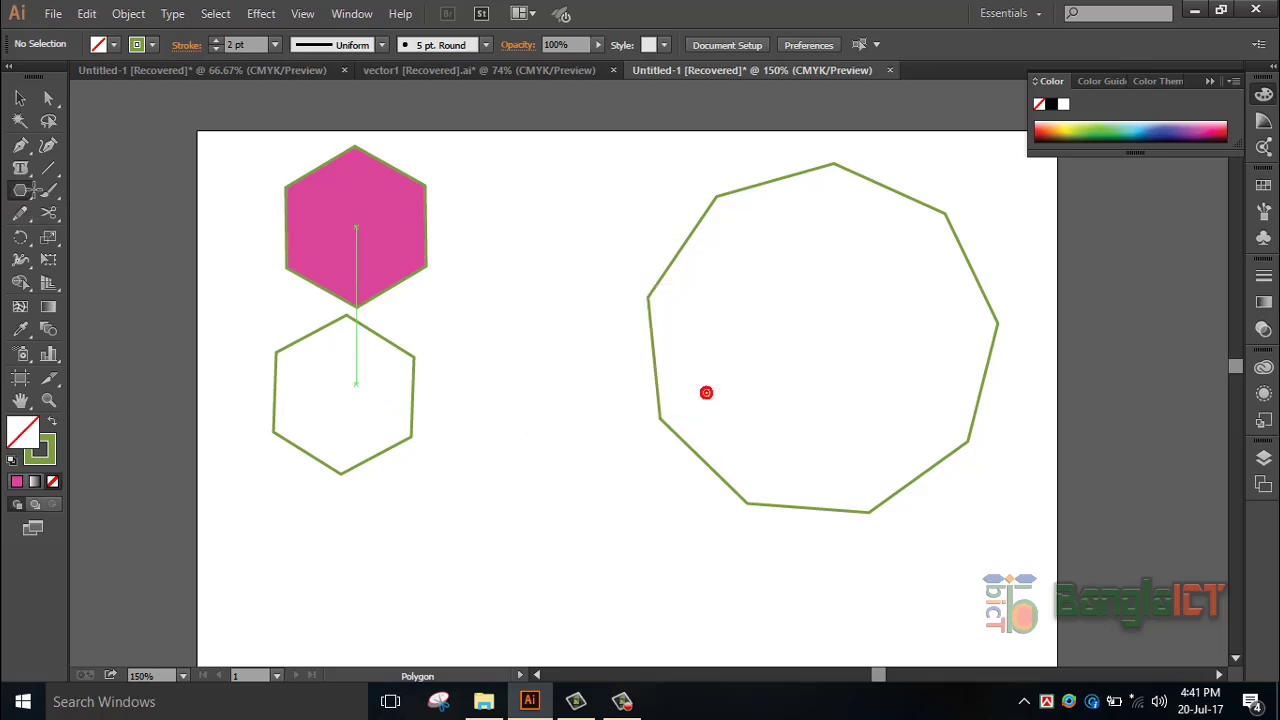
- Delete all the polygons from the artboard
{"action": "left_click", "coordinate": [479, 391]}
{"action": "left_click", "coordinate": [655, 393]}
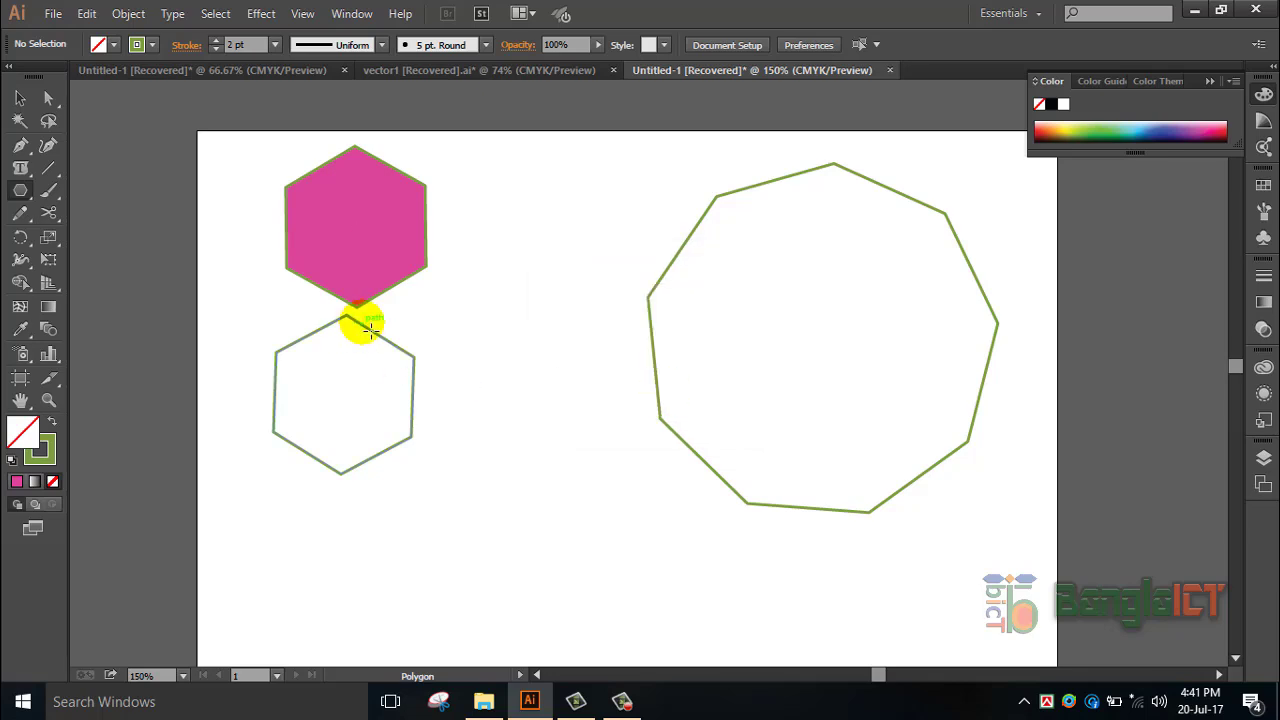
{"action": "key", "text": "ctrl+a"}
{"action": "key", "text": "Delete"}
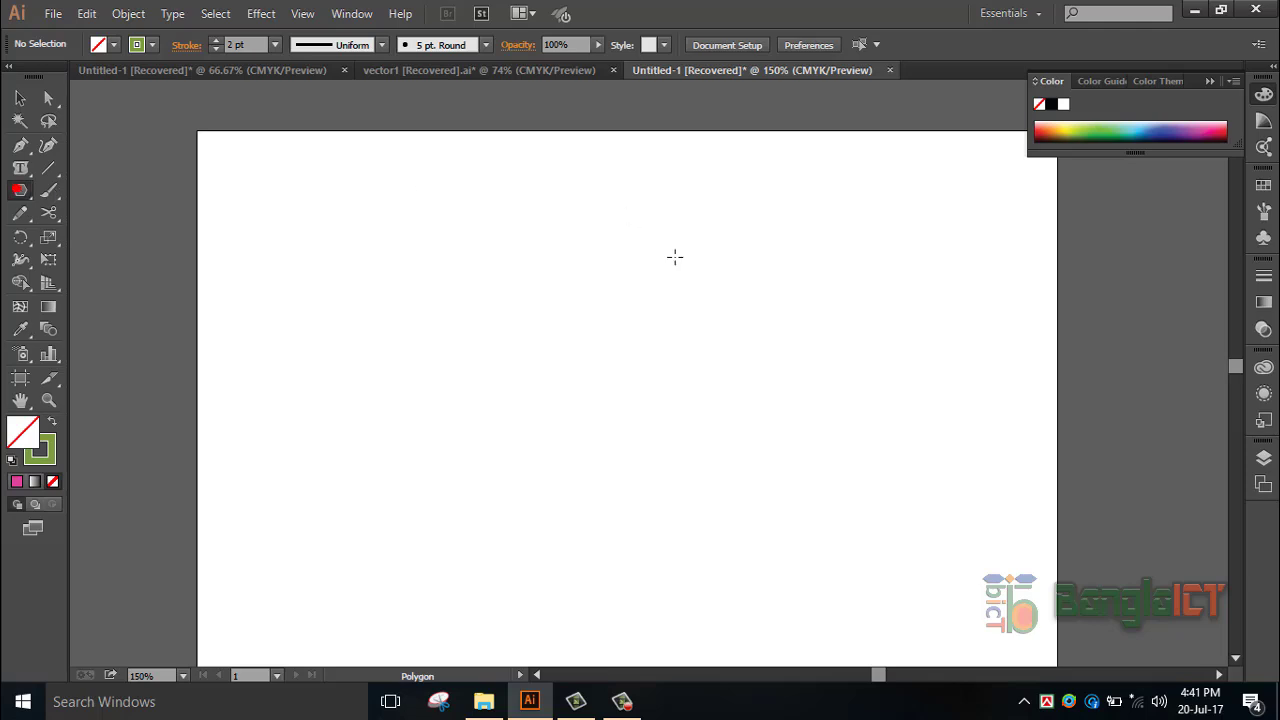
- Create an unfilled 11-sided polygon with an exact radius of 60 pt near the middle of the artboard
{"action": "left_click", "coordinate": [610, 386]}
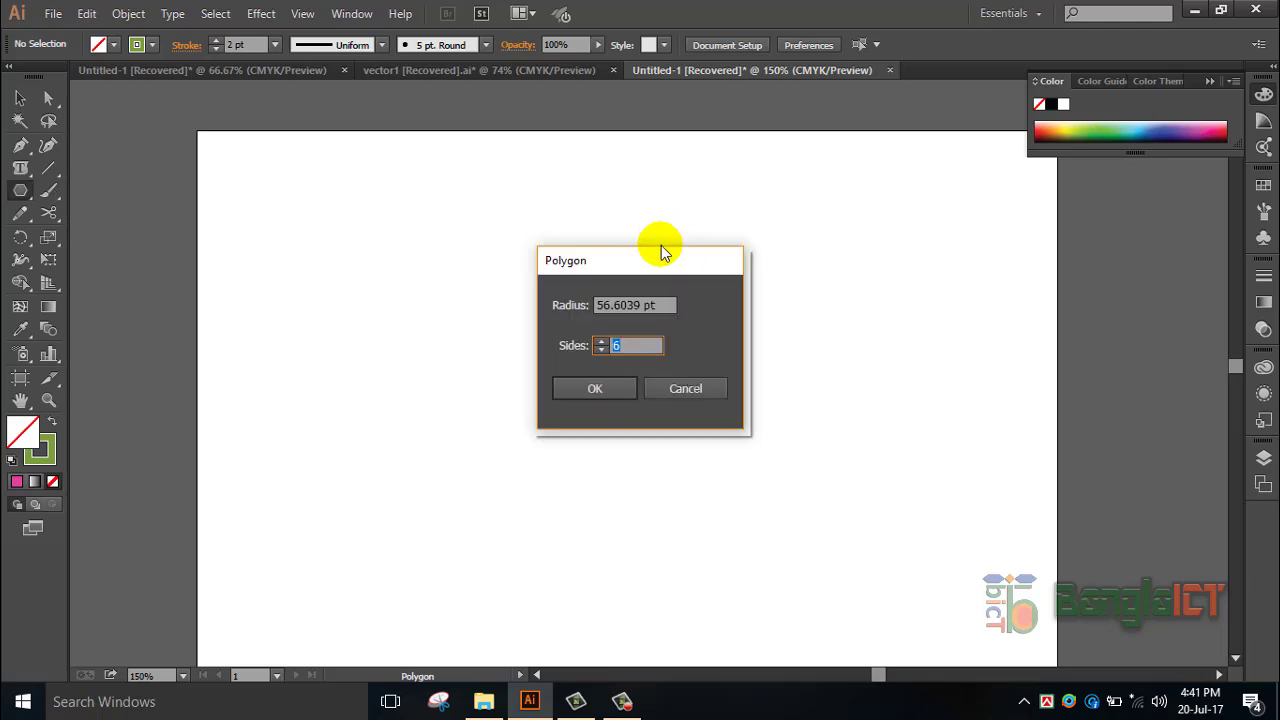
{"action": "left_click_drag", "start_coordinate": [652, 264], "coordinate": [360, 321]}
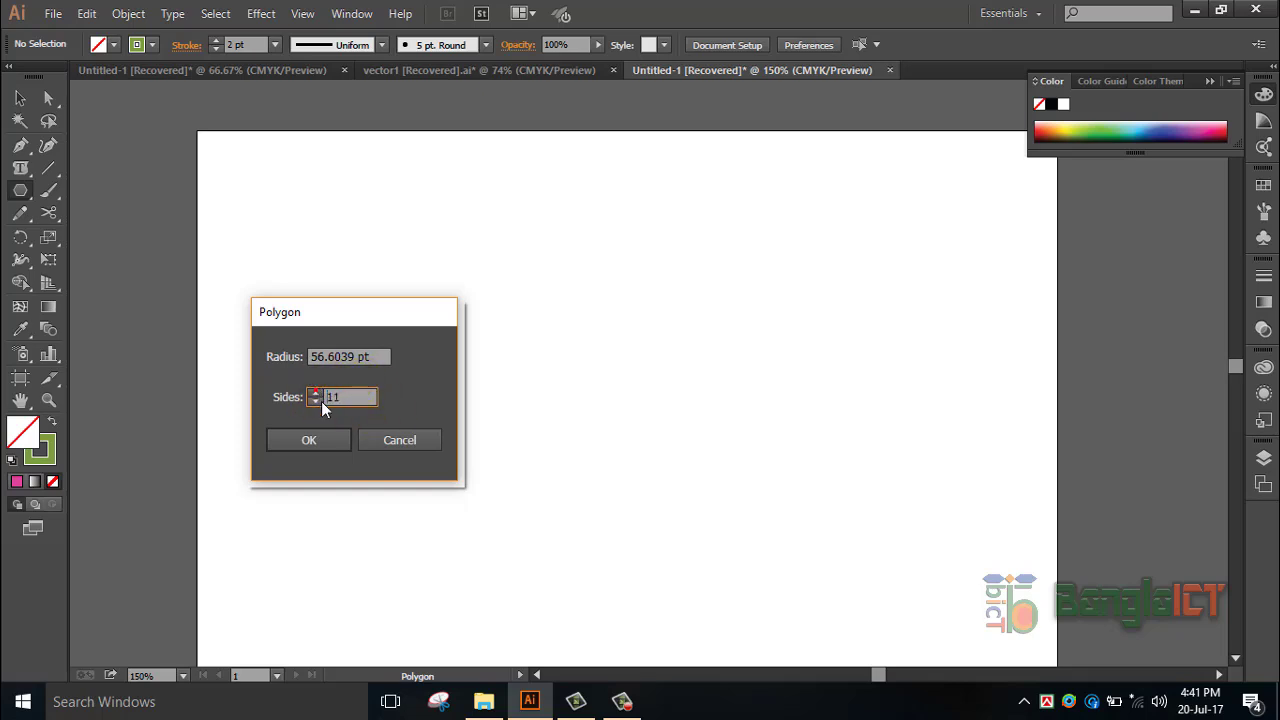
{"action": "left_click_drag", "start_coordinate": [345, 360], "coordinate": [286, 360]}
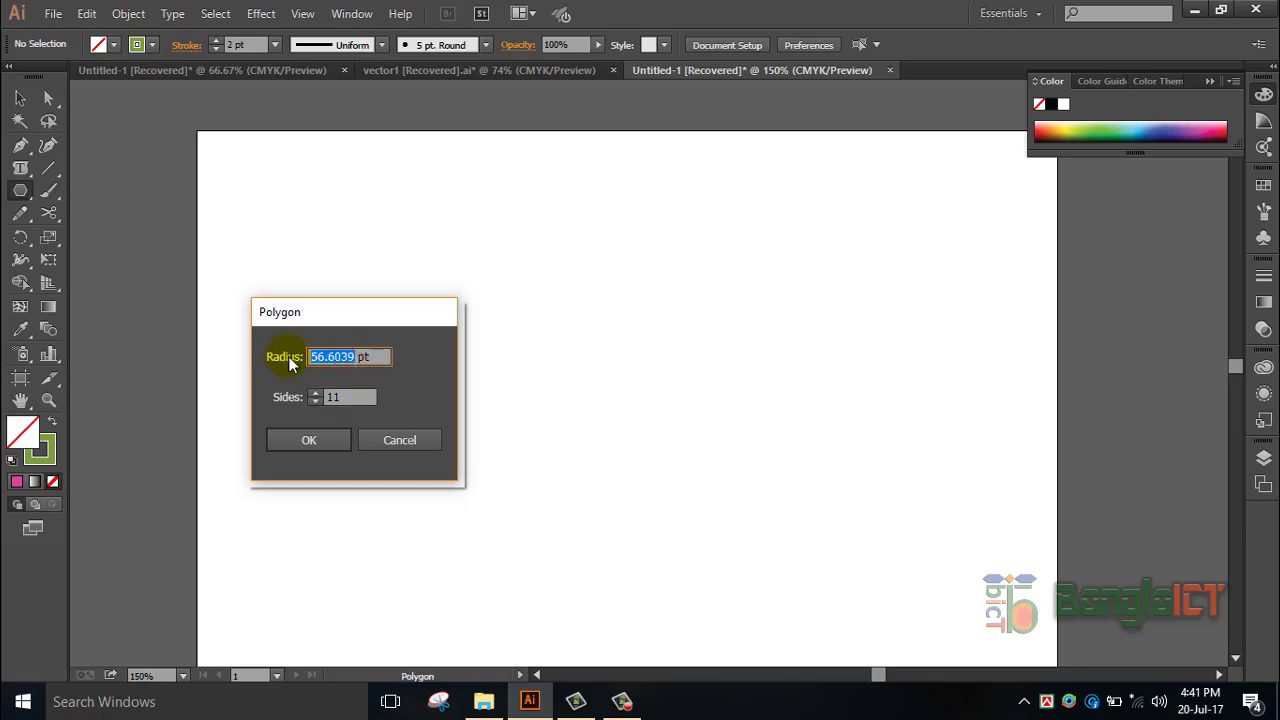
{"action": "type", "text": "60"}
{"action": "left_click", "coordinate": [329, 446]}
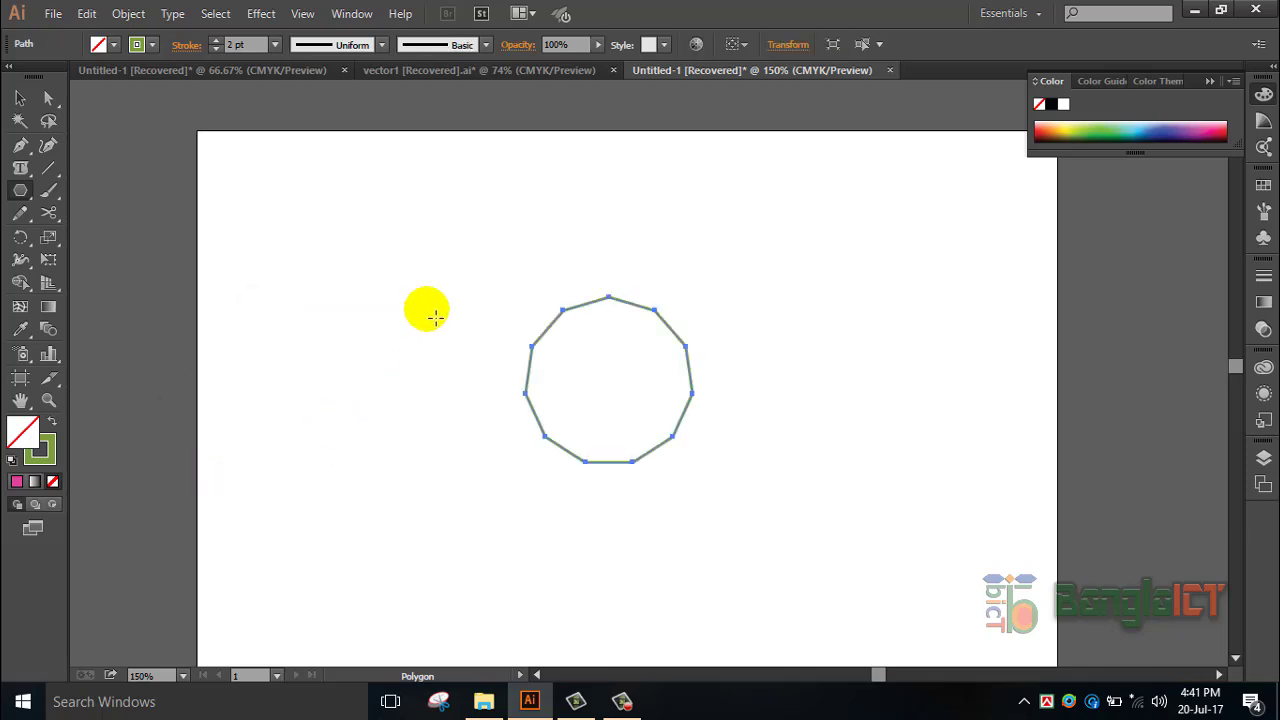
- Select the 11-sided polygon and rotate it by 30° and by -120° using the transform settings
{"action": "left_click", "coordinate": [16, 97]}
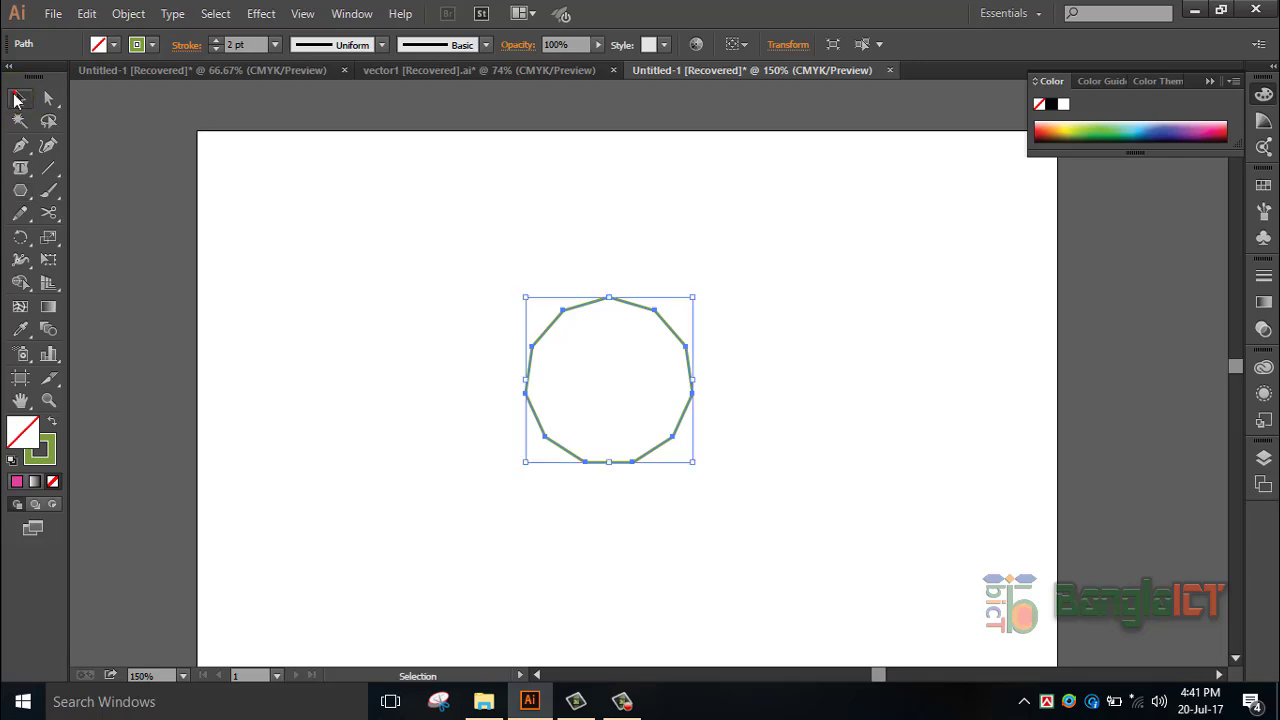
{"action": "left_click", "coordinate": [731, 262]}
{"action": "left_click", "coordinate": [678, 328]}
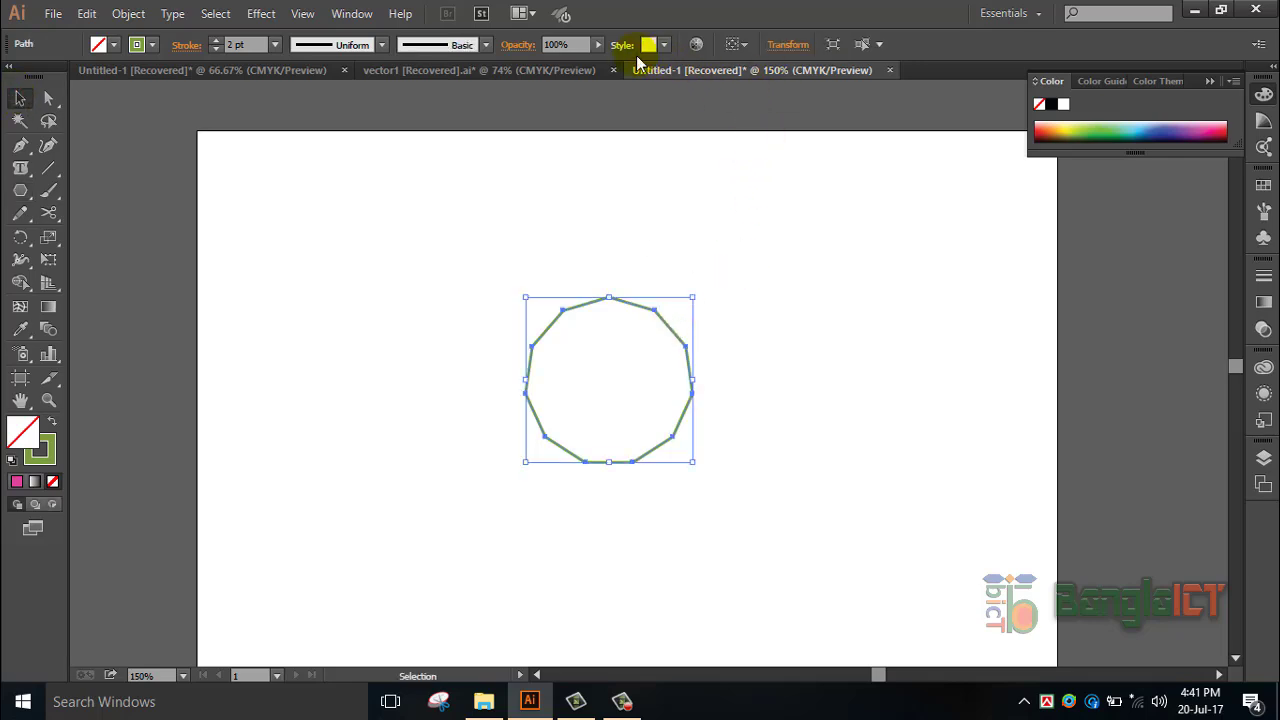
{"action": "left_click", "coordinate": [788, 44]}
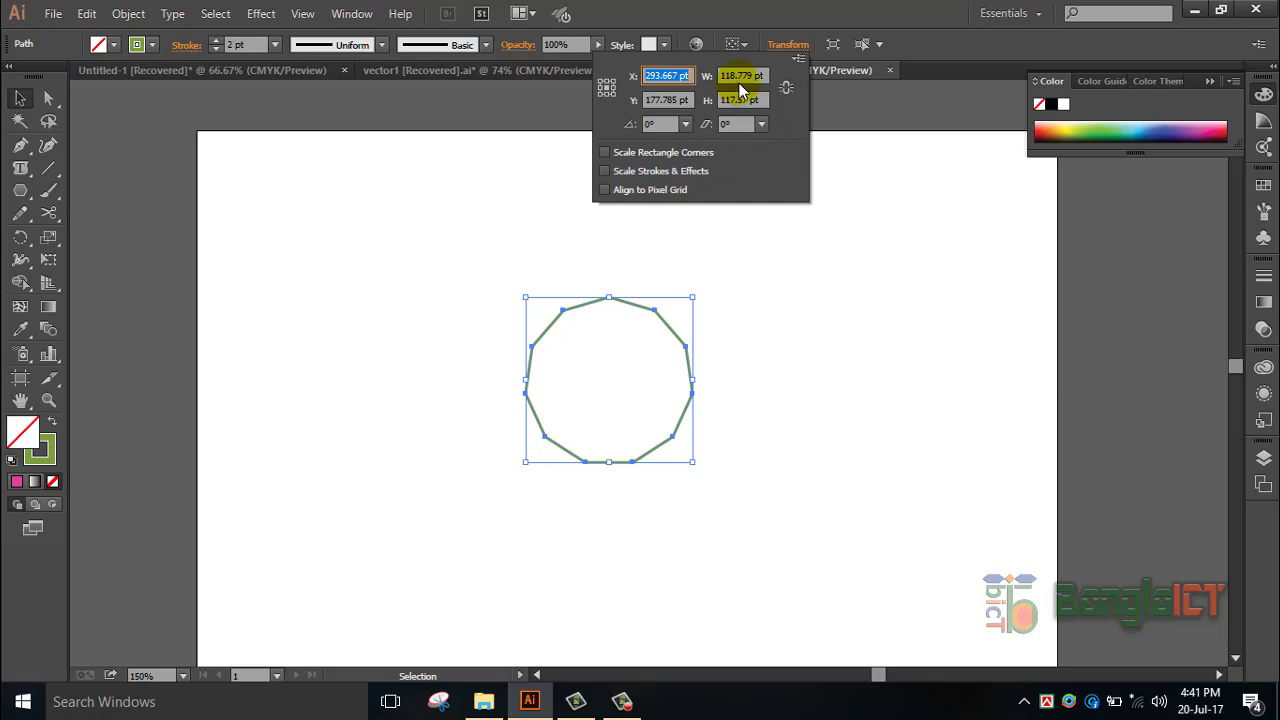
{"action": "left_click", "coordinate": [686, 124]}
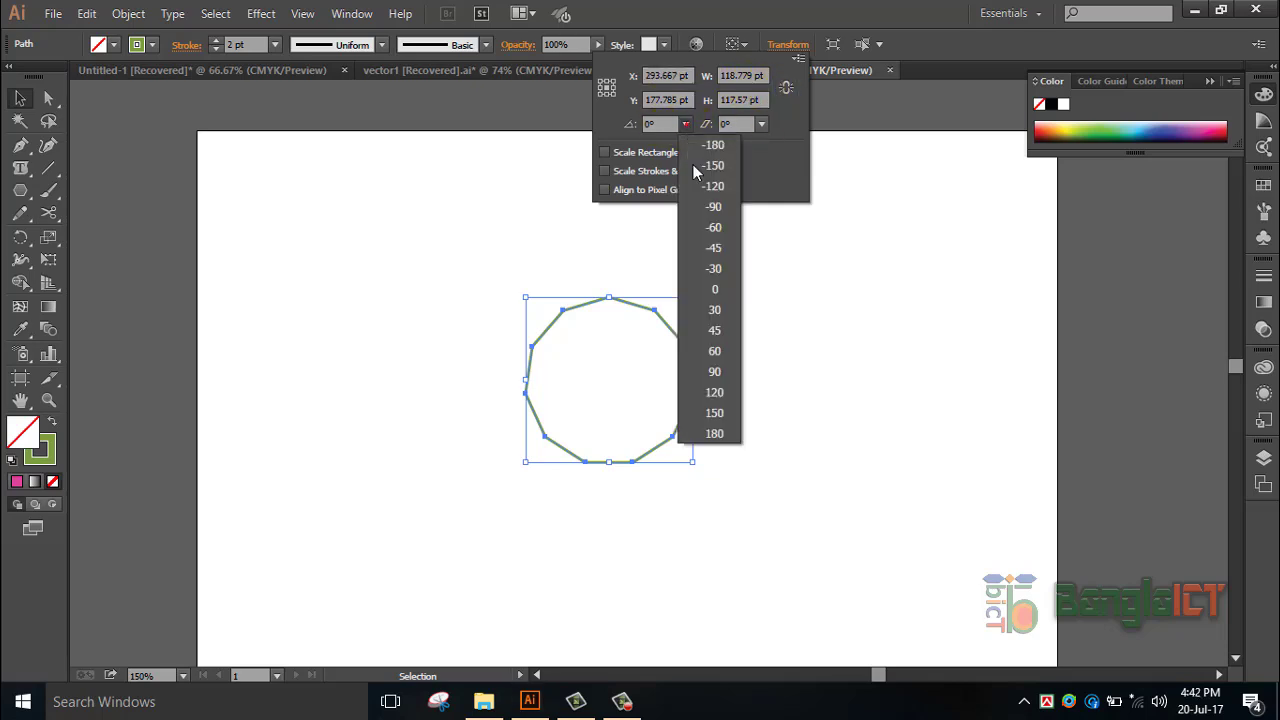
{"action": "left_click", "coordinate": [710, 302]}
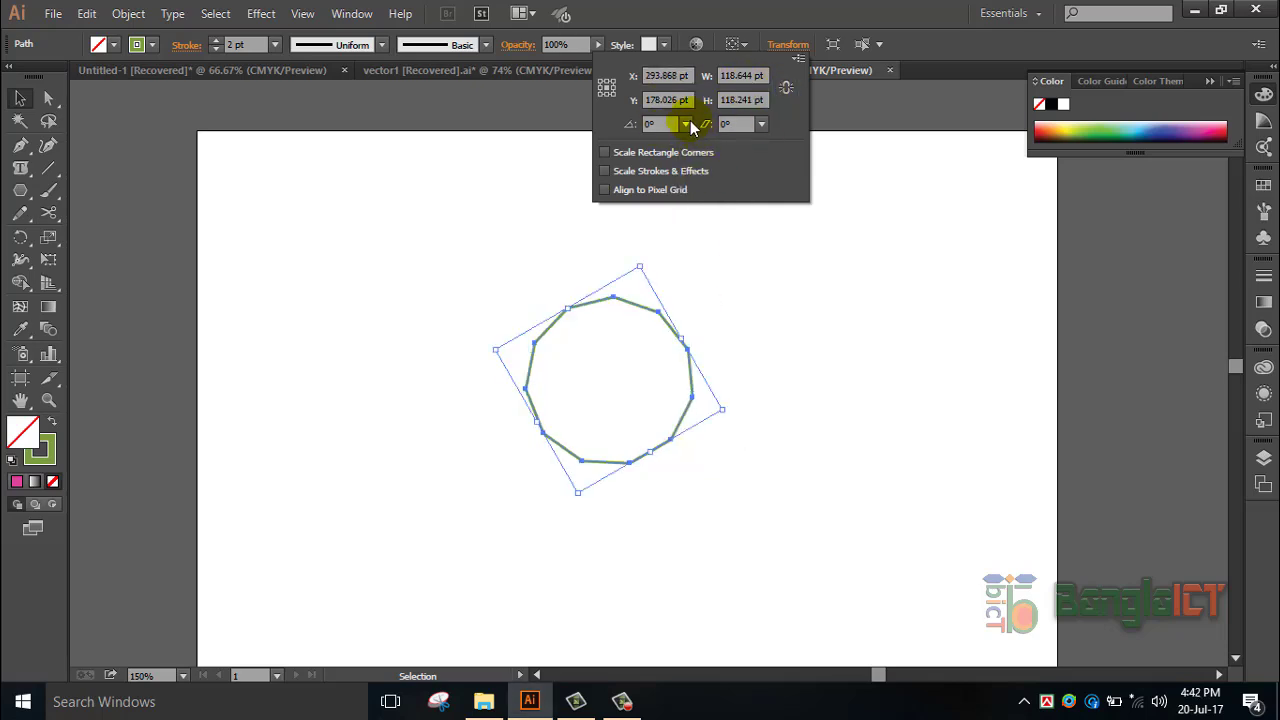
{"action": "left_click", "coordinate": [686, 124]}
{"action": "left_click", "coordinate": [712, 190]}
{"action": "left_click", "coordinate": [664, 76]}
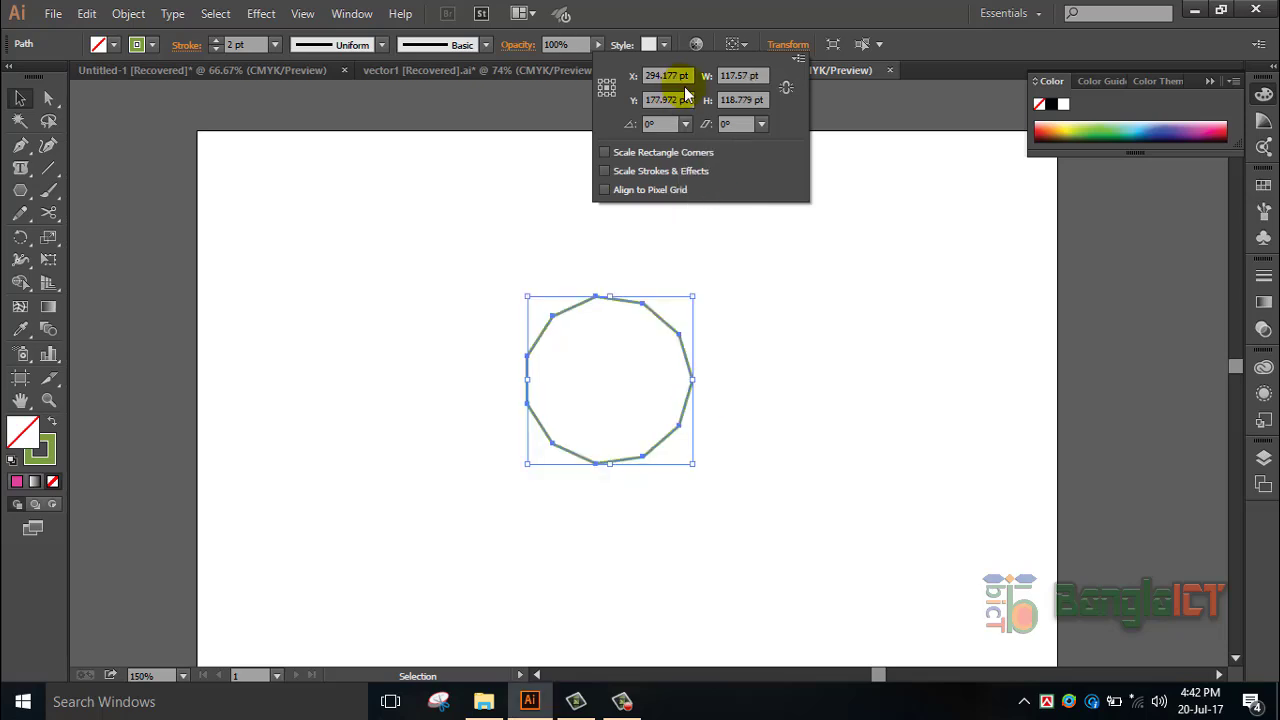
- Try a -45° shear on the polygon and reverse it with a 45° shear
{"action": "left_click", "coordinate": [761, 124]}
{"action": "left_click", "coordinate": [779, 255]}
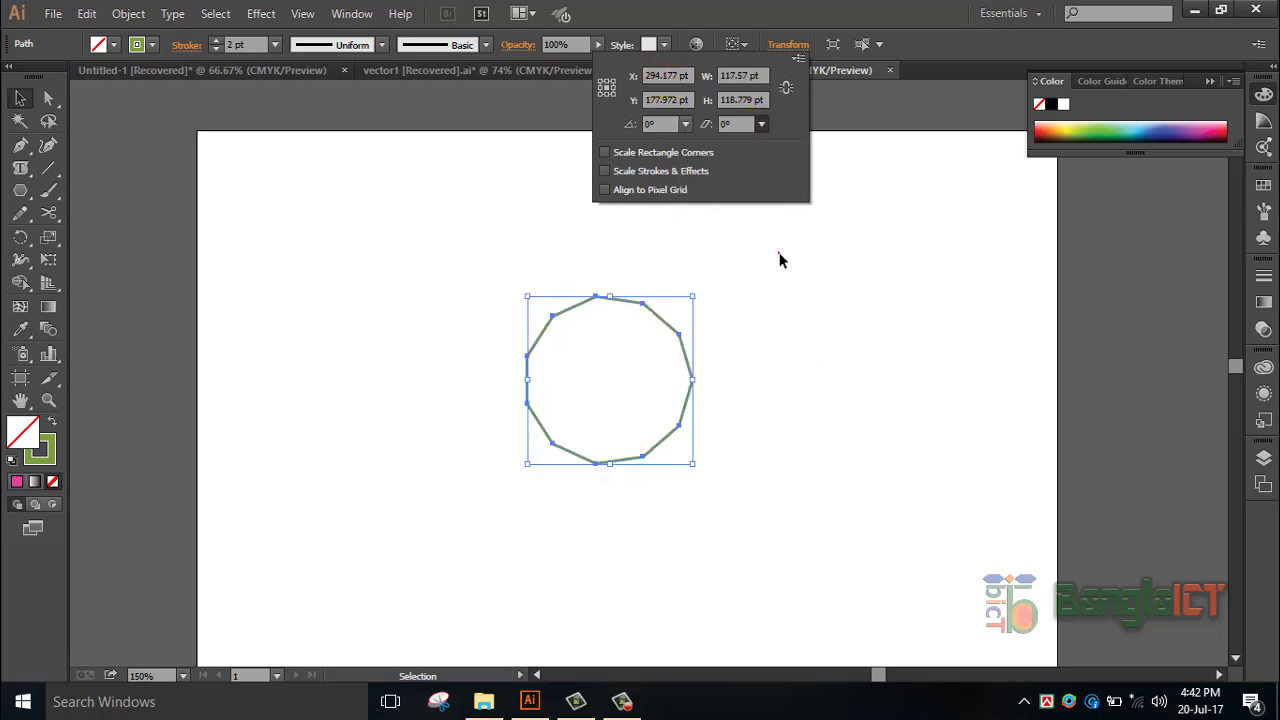
{"action": "left_click", "coordinate": [761, 124]}
{"action": "left_click", "coordinate": [774, 167]}
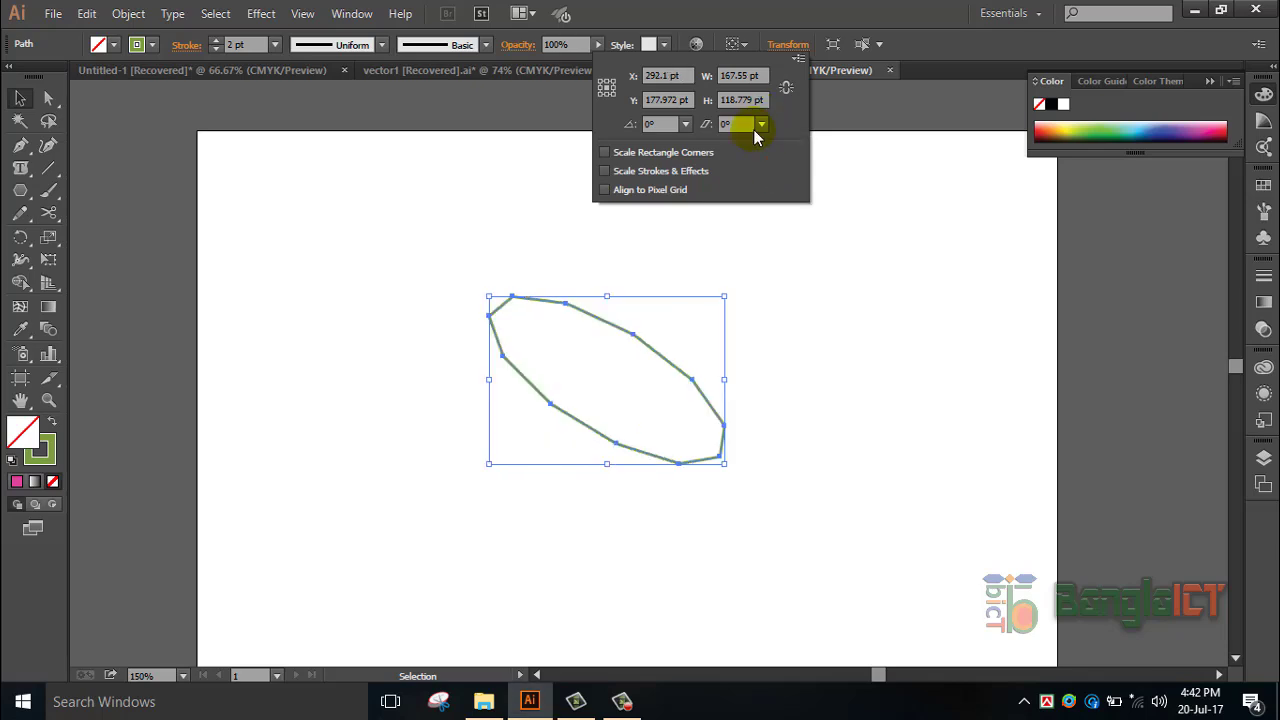
{"action": "left_click", "coordinate": [761, 124]}
{"action": "left_click", "coordinate": [789, 329]}
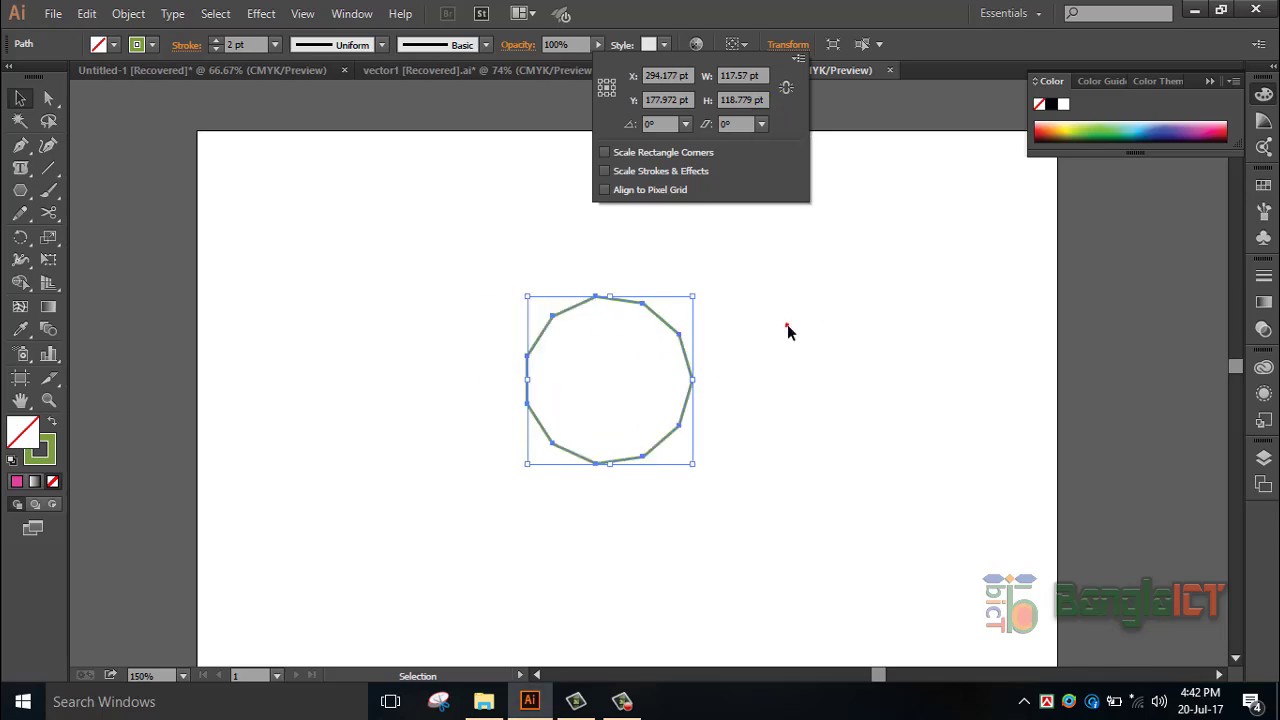
- Shear the 11-sided polygon by 30° and by -45°
{"action": "left_click", "coordinate": [761, 124]}
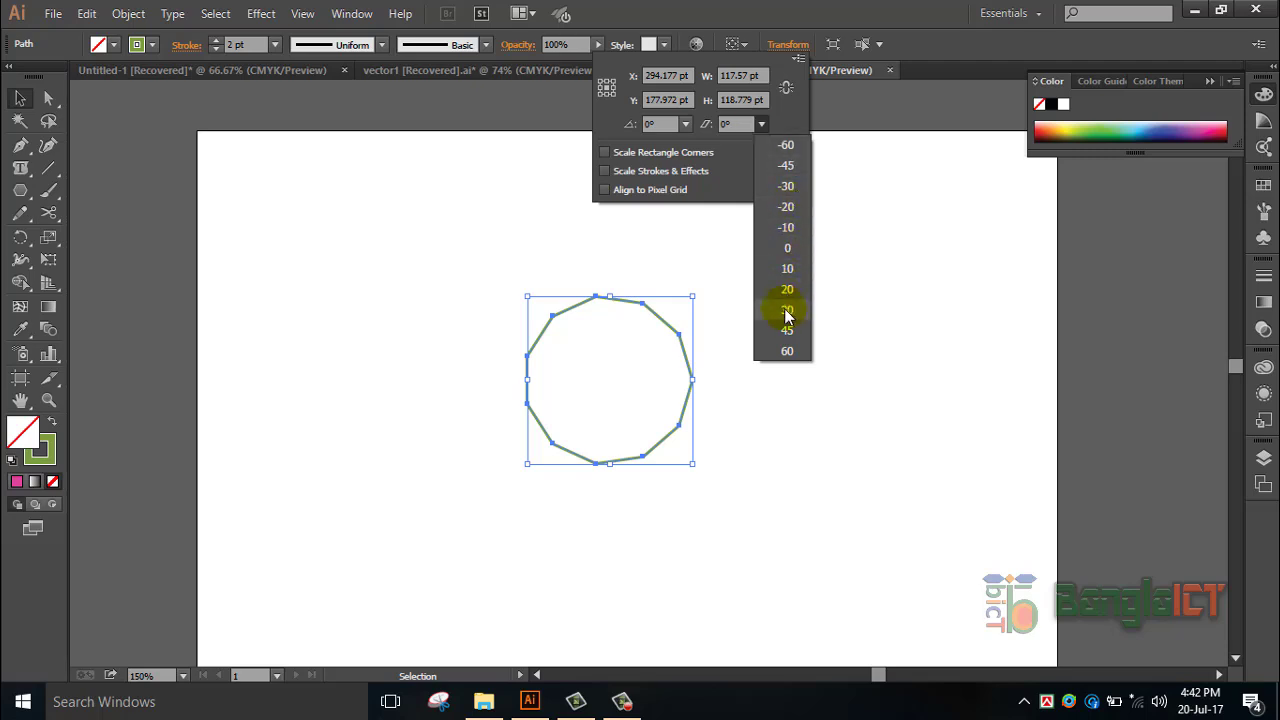
{"action": "left_click", "coordinate": [787, 312]}
{"action": "left_click", "coordinate": [762, 124]}
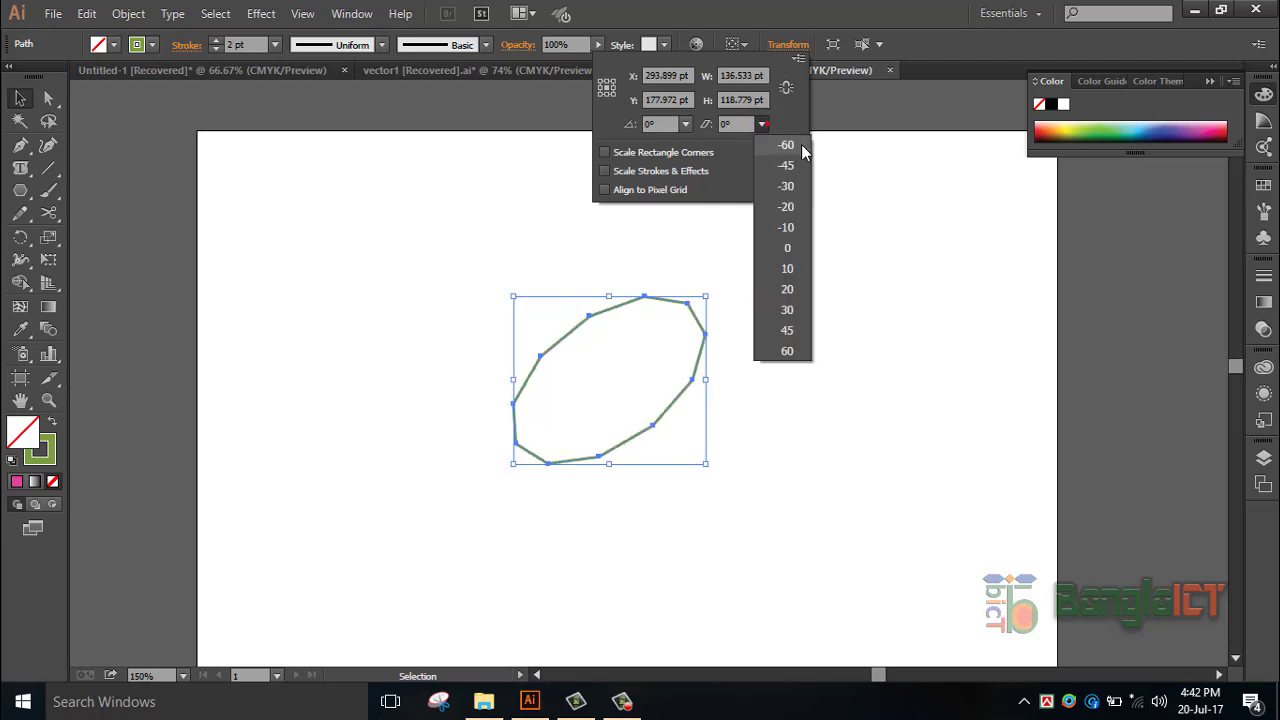
{"action": "left_click", "coordinate": [786, 160]}
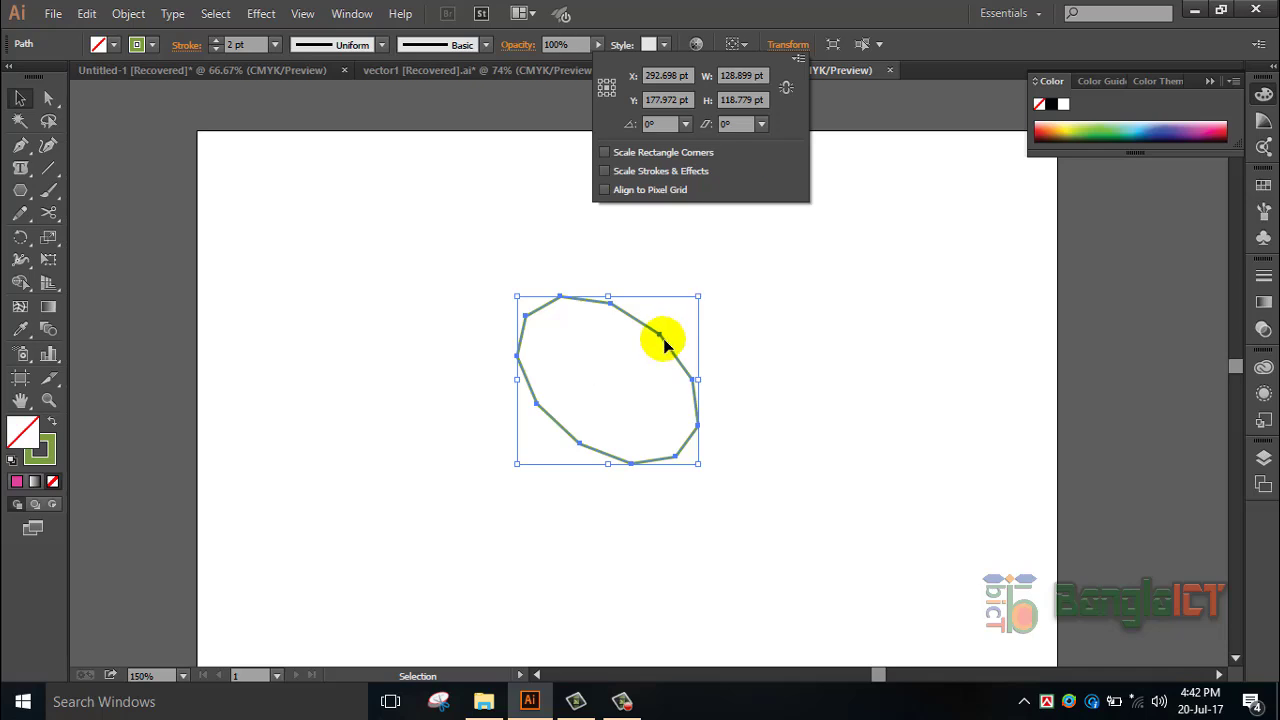
{"action": "left_click", "coordinate": [743, 80]}
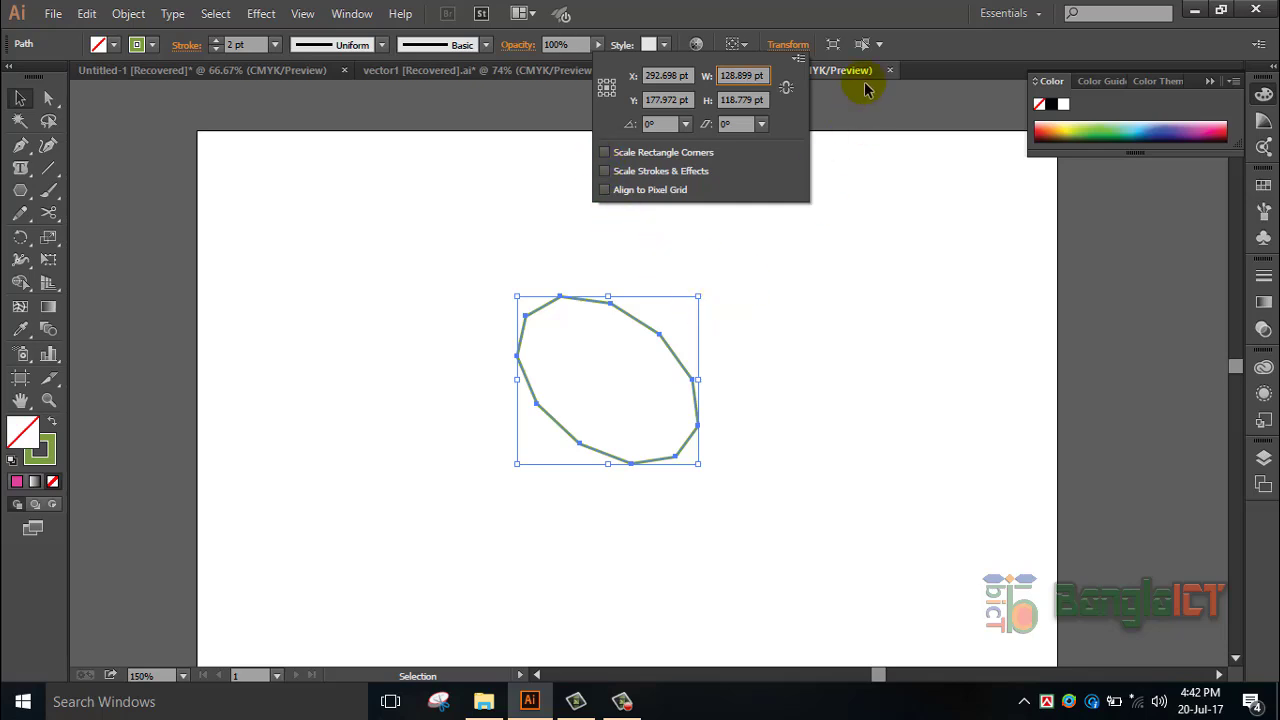
{"action": "left_click", "coordinate": [745, 47]}
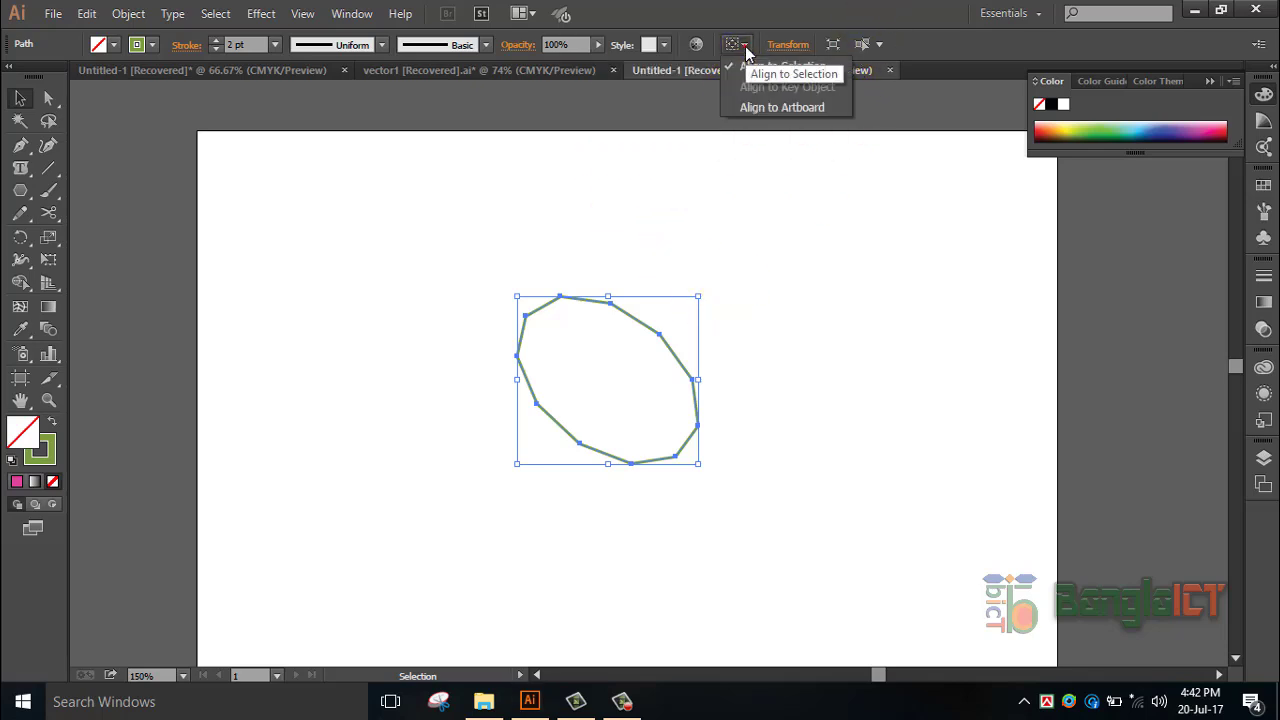
{"action": "left_click", "coordinate": [781, 10]}
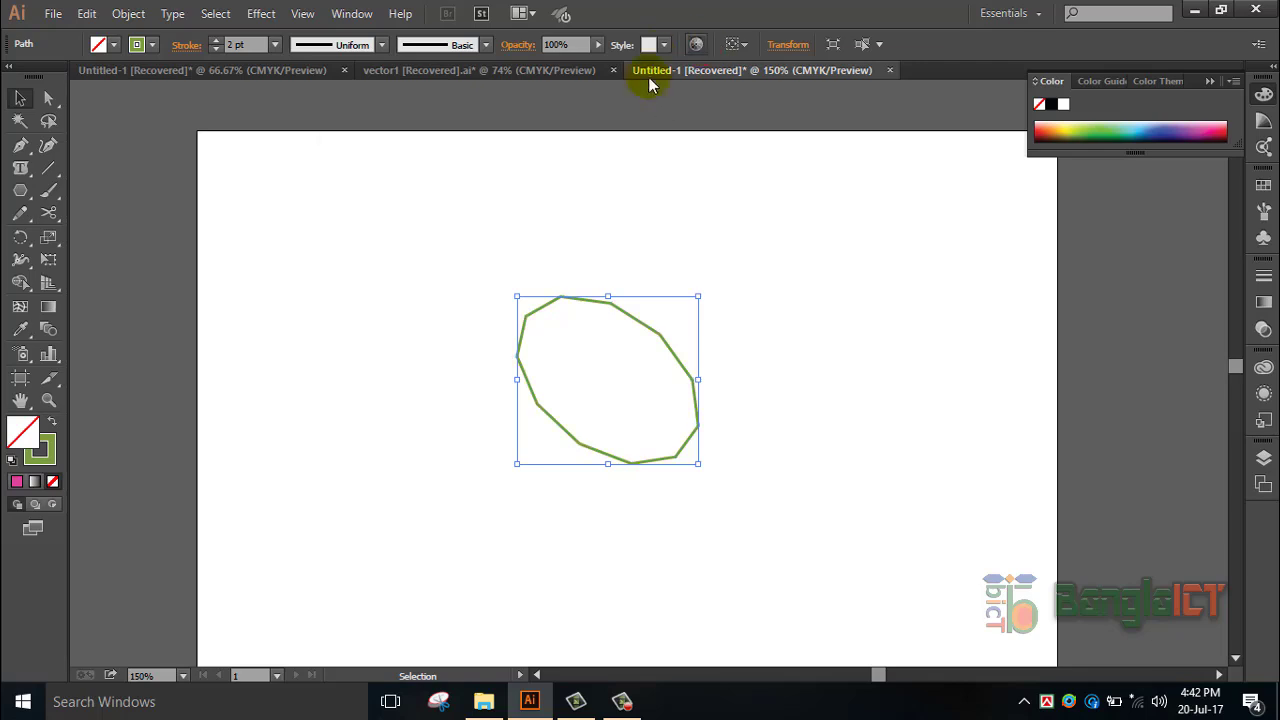
{"action": "left_click", "coordinate": [696, 44]}
{"action": "left_click", "coordinate": [882, 583]}
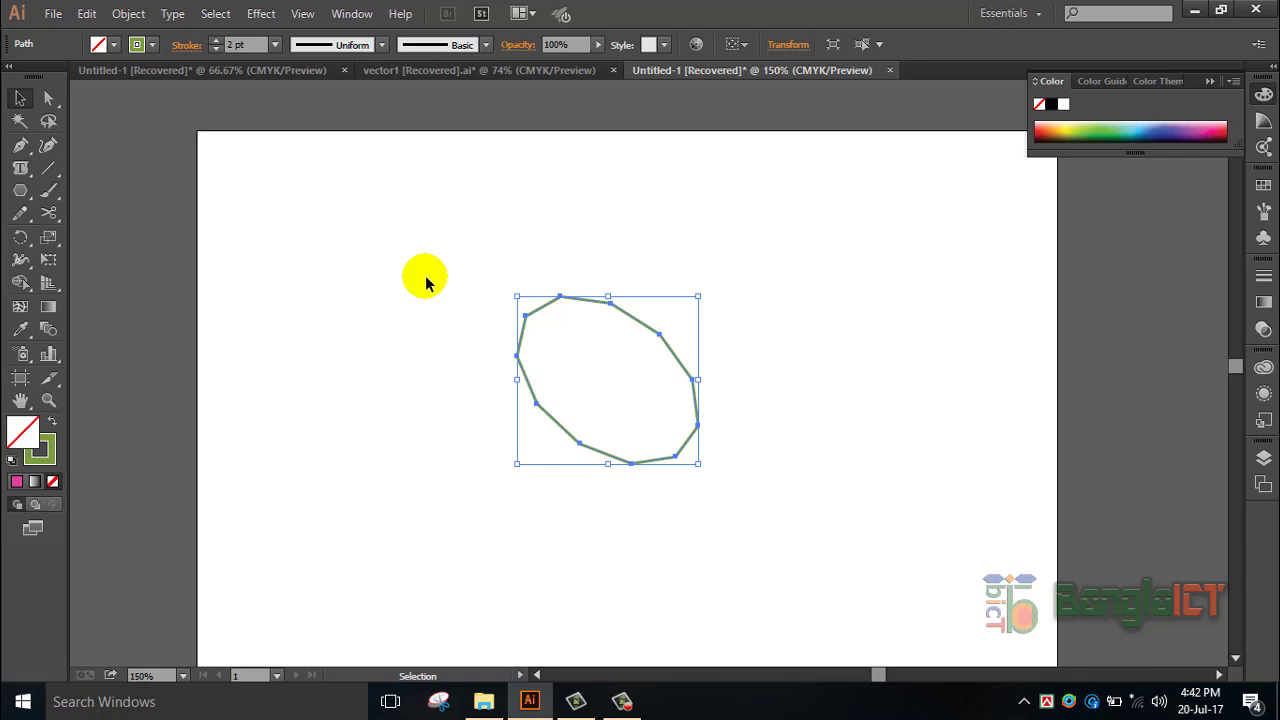
- Delete the sheared polygon and switch to the Star tool
{"action": "key", "text": "Delete"}
{"action": "left_click", "coordinate": [22, 193]}
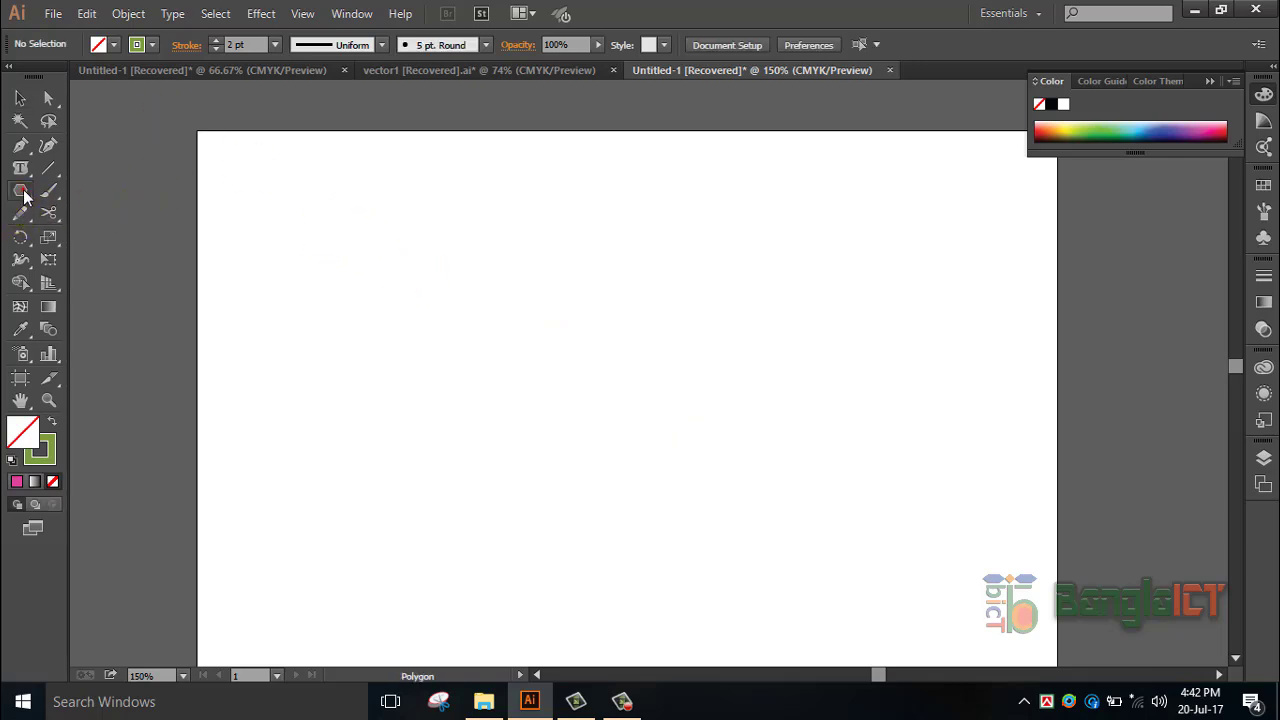
{"action": "left_click_drag", "start_coordinate": [22, 193], "coordinate": [100, 278]}
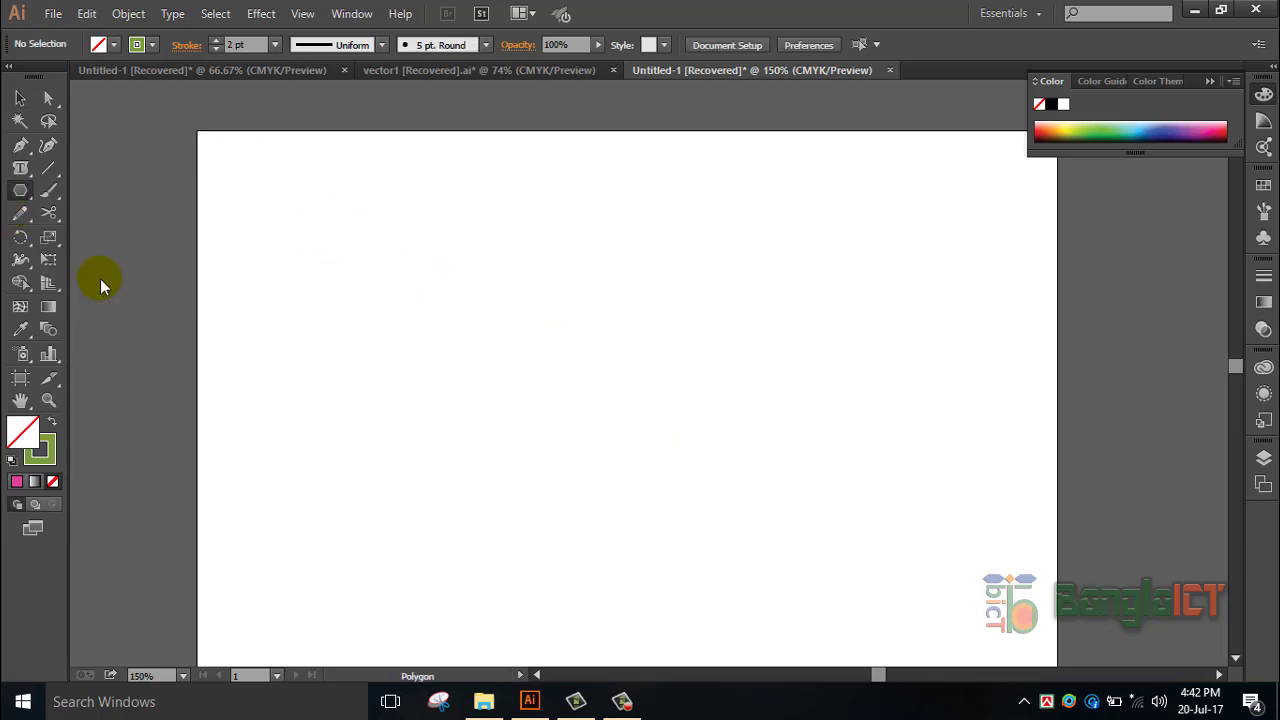
- Draw a star about 100 pt across in the artboard's upper-left area, raising and lowering its point count while drawing and finishing with 17 points
{"action": "left_click_drag", "start_coordinate": [491, 279], "coordinate": [586, 330]}
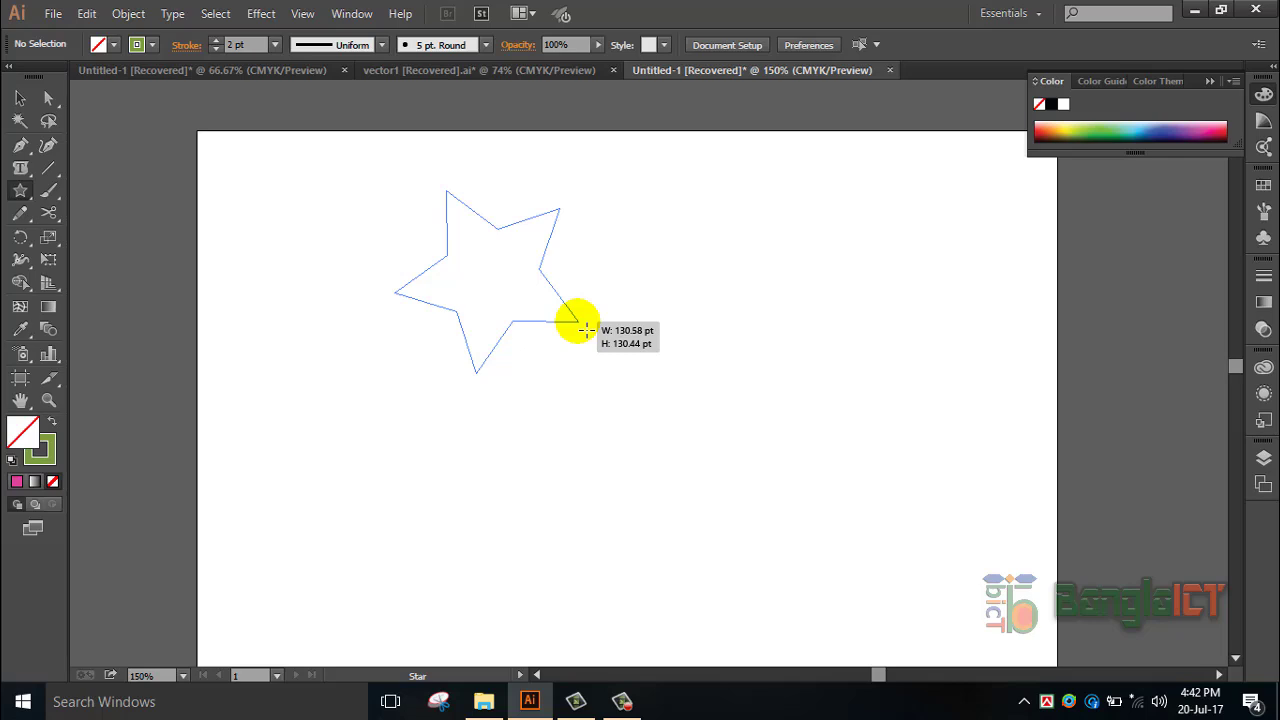
{"action": "key", "text": "Up"}
{"action": "key", "text": "Up"}
{"action": "key", "text": "Up"}
{"action": "key", "text": "Up"}
{"action": "key", "text": "Up"}
{"action": "left_click_drag", "start_coordinate": [586, 330], "coordinate": [612, 370]}
{"action": "key", "text": "Up"}
{"action": "key", "text": "Up"}
{"action": "key", "text": "Up"}
{"action": "key", "text": "Up"}
{"action": "key", "text": "Up"}
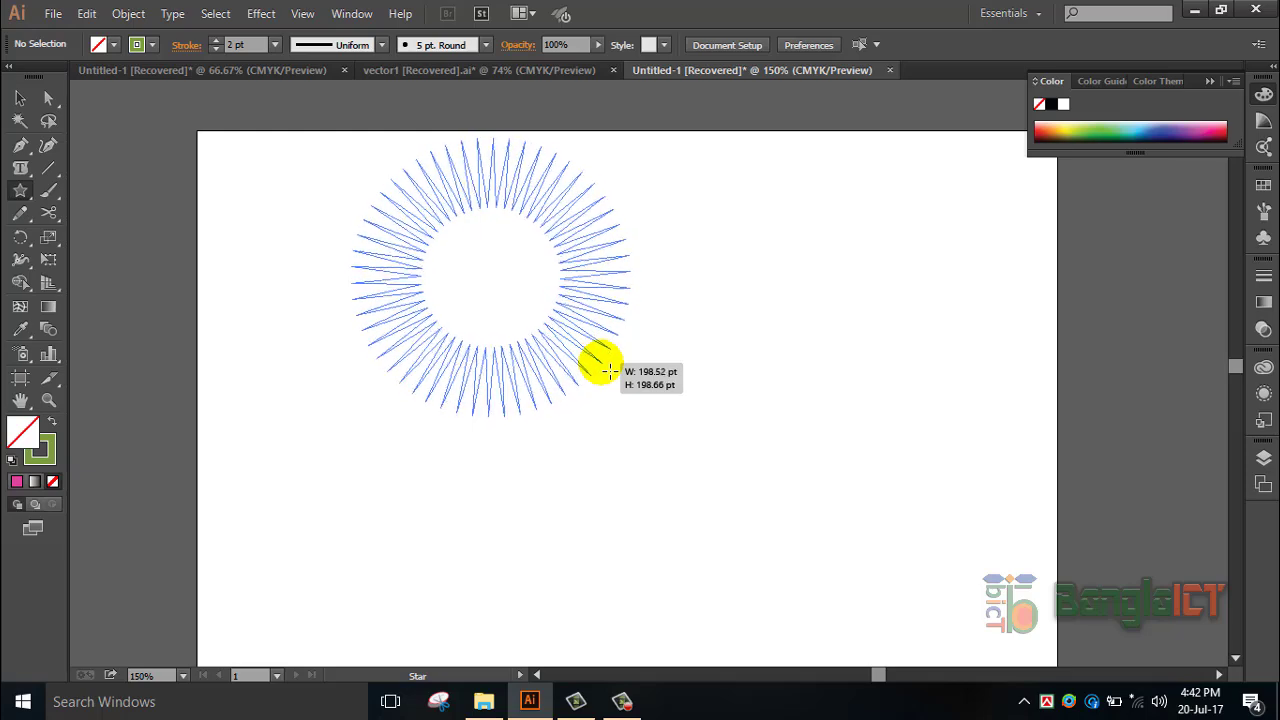
{"action": "key", "text": "Down"}
{"action": "key", "text": "Down"}
{"action": "key", "text": "Down"}
{"action": "key", "text": "Down"}
{"action": "key", "text": "Down"}
{"action": "key", "text": "Down"}
{"action": "left_click_drag", "start_coordinate": [608, 372], "coordinate": [538, 324]}
{"action": "key", "text": "Up"}
{"action": "key", "text": "Up"}
{"action": "key", "text": "Up"}
{"action": "key", "text": "Up"}
{"action": "key", "text": "Up"}
{"action": "key", "text": "Up"}
{"action": "key", "text": "Up"}
{"action": "key", "text": "Up"}
{"action": "key", "text": "Up"}
{"action": "key", "text": "Up"}
{"action": "key", "text": "Up"}
{"action": "key", "text": "Up"}
{"action": "key", "text": "Up"}
{"action": "key", "text": "Up"}
{"action": "key", "text": "Up"}
{"action": "key", "text": "Down"}
{"action": "key", "text": "Down"}
{"action": "key", "text": "Down"}
{"action": "key", "text": "Down"}
{"action": "key", "text": "Down"}
{"action": "key", "text": "Down"}
{"action": "key", "text": "Down"}
{"action": "key", "text": "Down"}
{"action": "key", "text": "Down"}
{"action": "key", "text": "Down"}
{"action": "key", "text": "Down"}
{"action": "key", "text": "Down"}
{"action": "key", "text": "Down"}
{"action": "key", "text": "Down"}
{"action": "key", "text": "Down"}
{"action": "key", "text": "Down"}
{"action": "key", "text": "Up"}
{"action": "key", "text": "Up"}
{"action": "key", "text": "Up"}
{"action": "key", "text": "Up"}
{"action": "key", "text": "Up"}
{"action": "key", "text": "Up"}
{"action": "key", "text": "Up"}
{"action": "key", "text": "Up"}
{"action": "key", "text": "Up"}
{"action": "key", "text": "Up"}
{"action": "key", "text": "Up"}
{"action": "key", "text": "Up"}
{"action": "key", "text": "Up"}
{"action": "key", "text": "Up"}
{"action": "key", "text": "Up"}
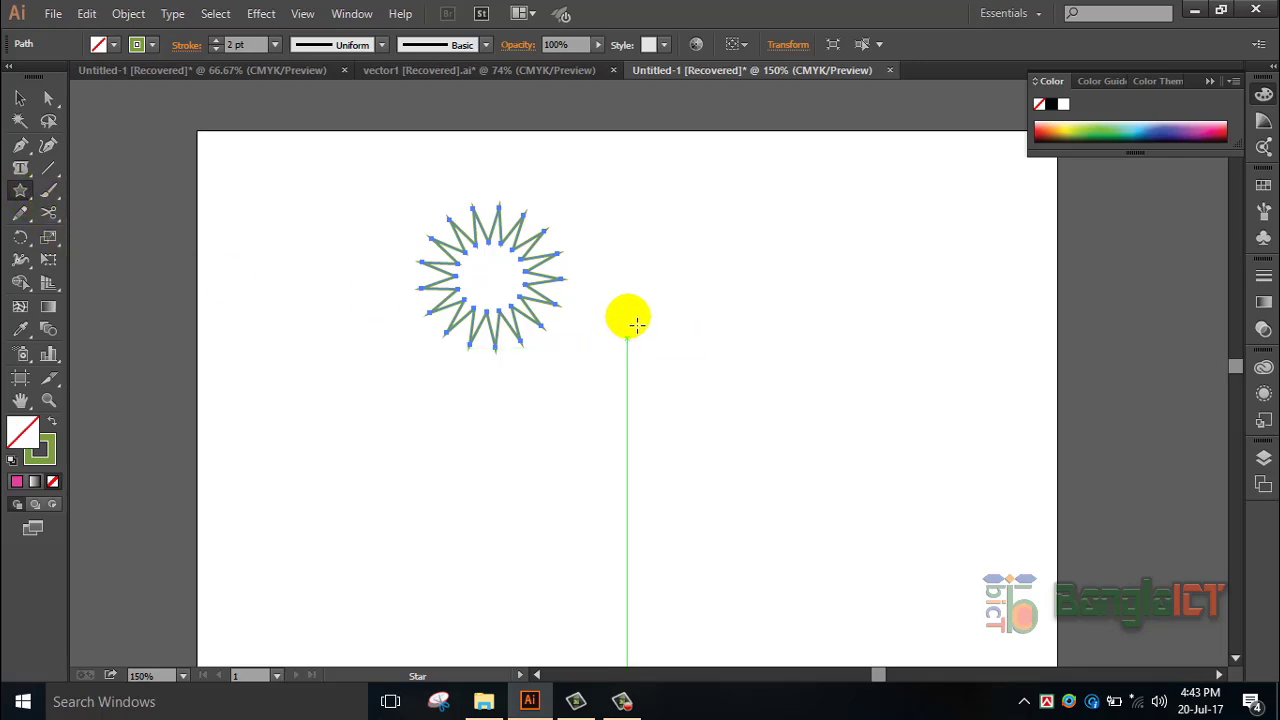
- Begin a second star by exact values on the empty area beside the first one and set its points to 14
{"action": "left_click", "coordinate": [705, 331]}
{"action": "left_click_drag", "start_coordinate": [623, 243], "coordinate": [818, 228]}
{"action": "left_click", "coordinate": [798, 343]}
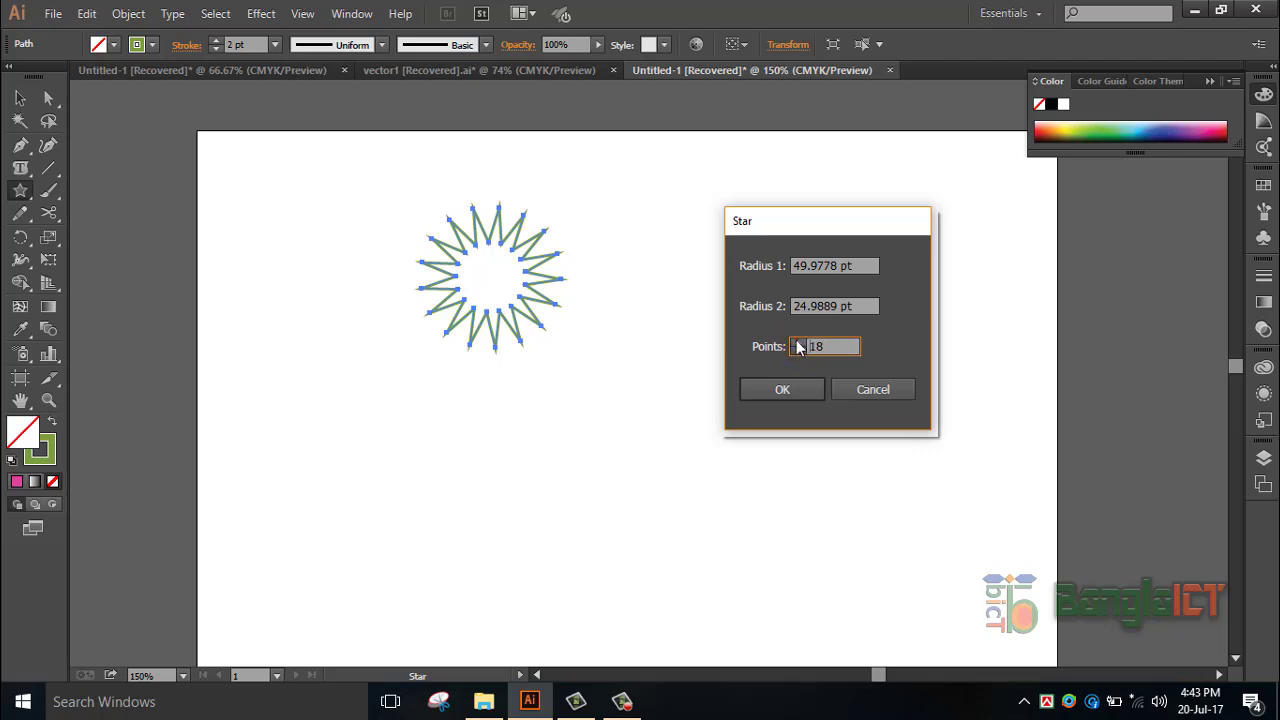
{"action": "left_click", "coordinate": [796, 351]}
{"action": "left_click", "coordinate": [796, 351]}
{"action": "left_click", "coordinate": [796, 351]}
{"action": "left_click", "coordinate": [796, 351]}
- Set the new star's Radius 1 to 44 pt and Radius 2 to 20 pt, and create it
{"action": "left_click", "coordinate": [800, 270]}
{"action": "left_click", "coordinate": [800, 310]}
{"action": "left_click", "coordinate": [814, 266]}
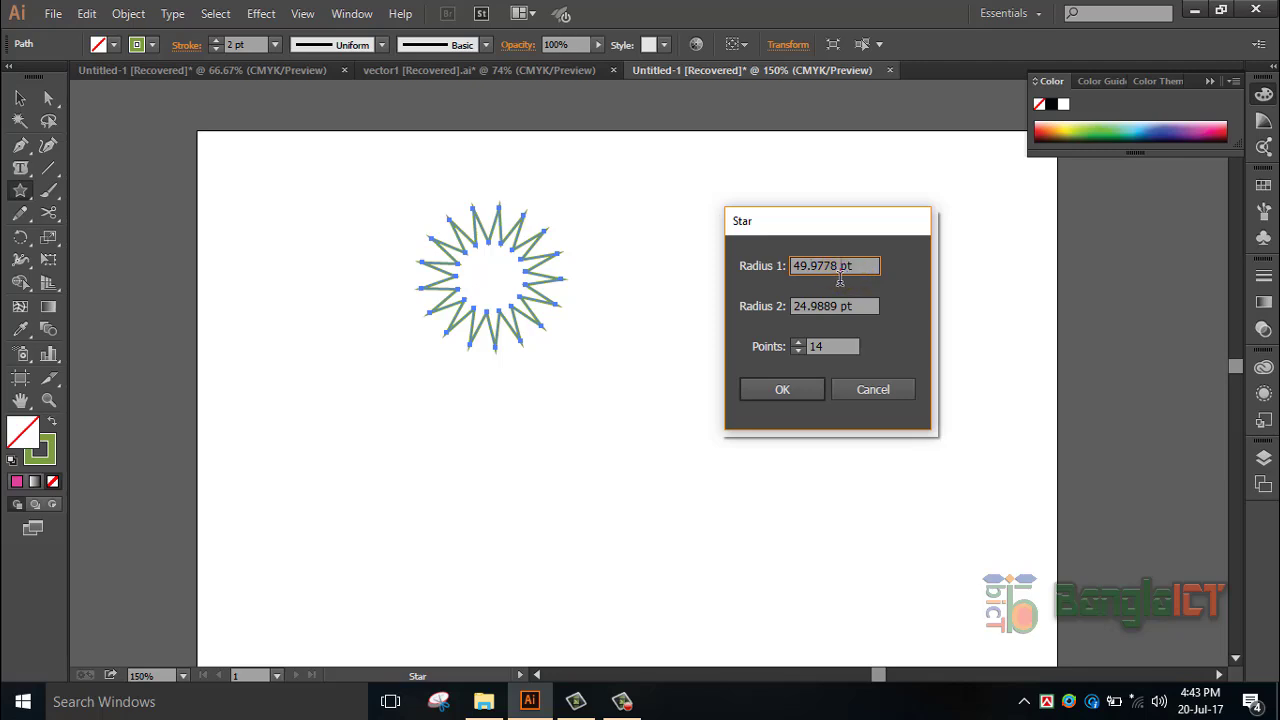
{"action": "left_click_drag", "start_coordinate": [840, 267], "coordinate": [715, 278]}
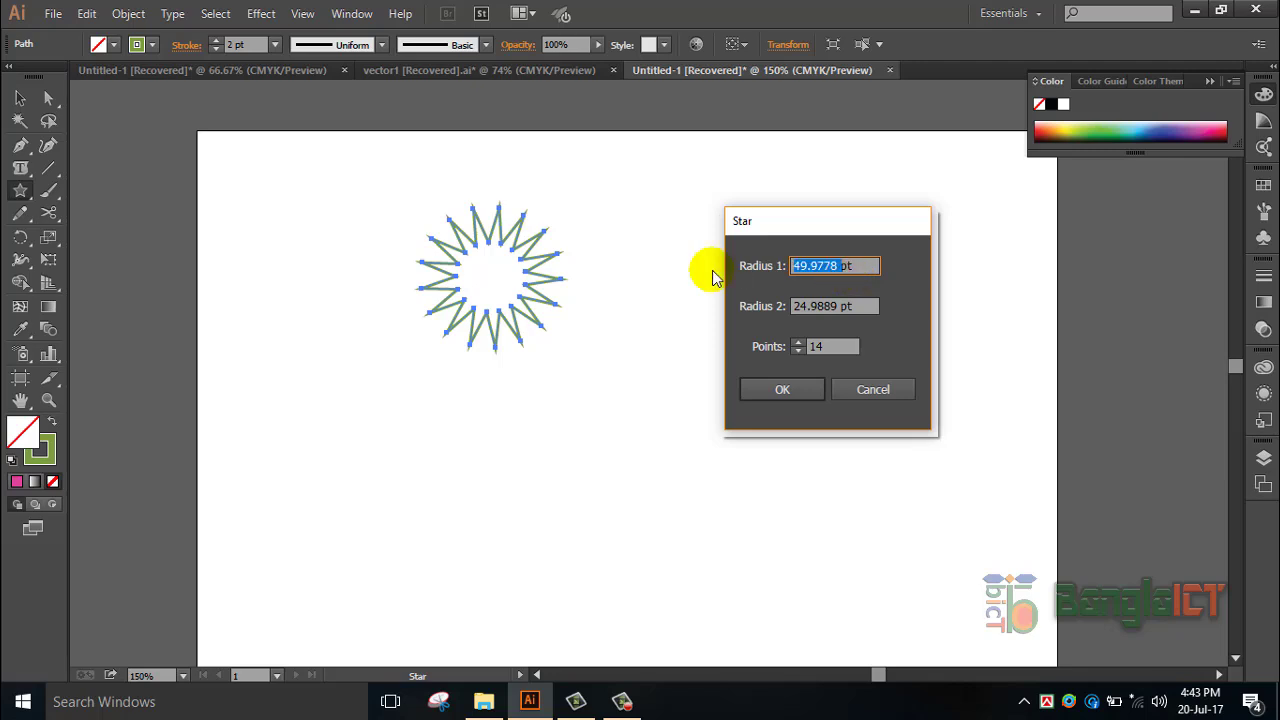
{"action": "type", "text": "44"}
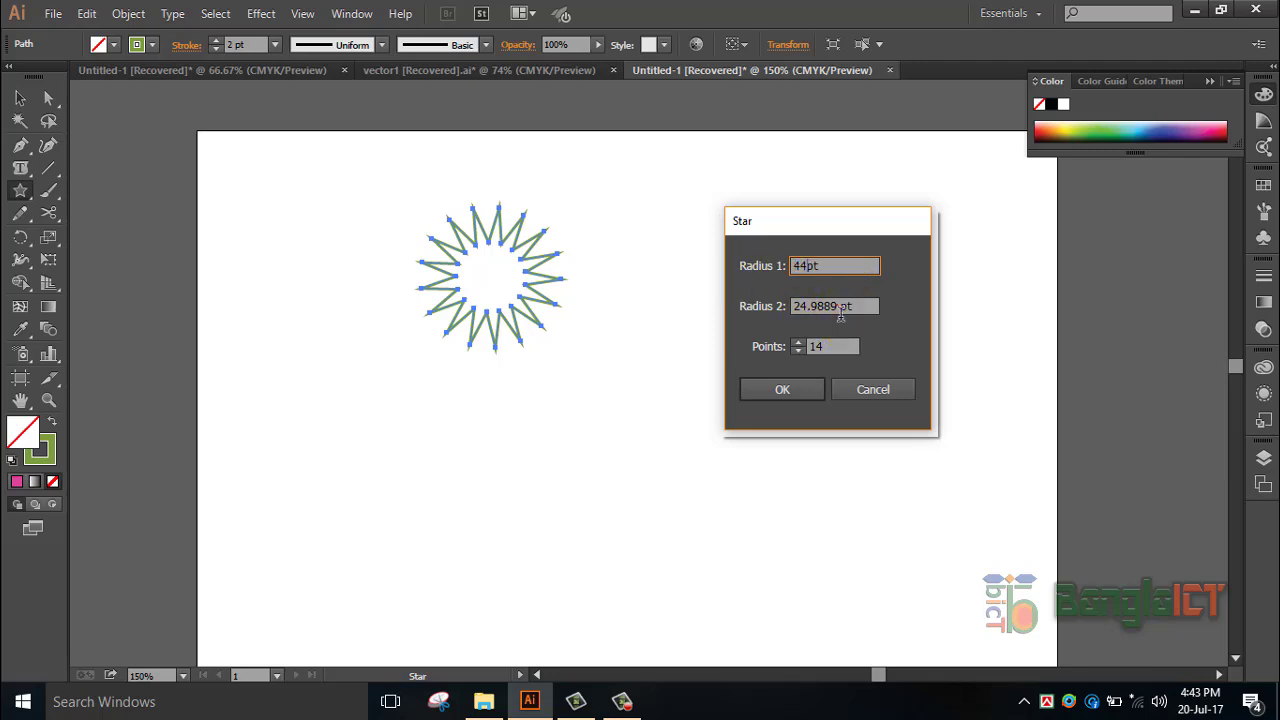
{"action": "left_click_drag", "start_coordinate": [840, 310], "coordinate": [796, 324]}
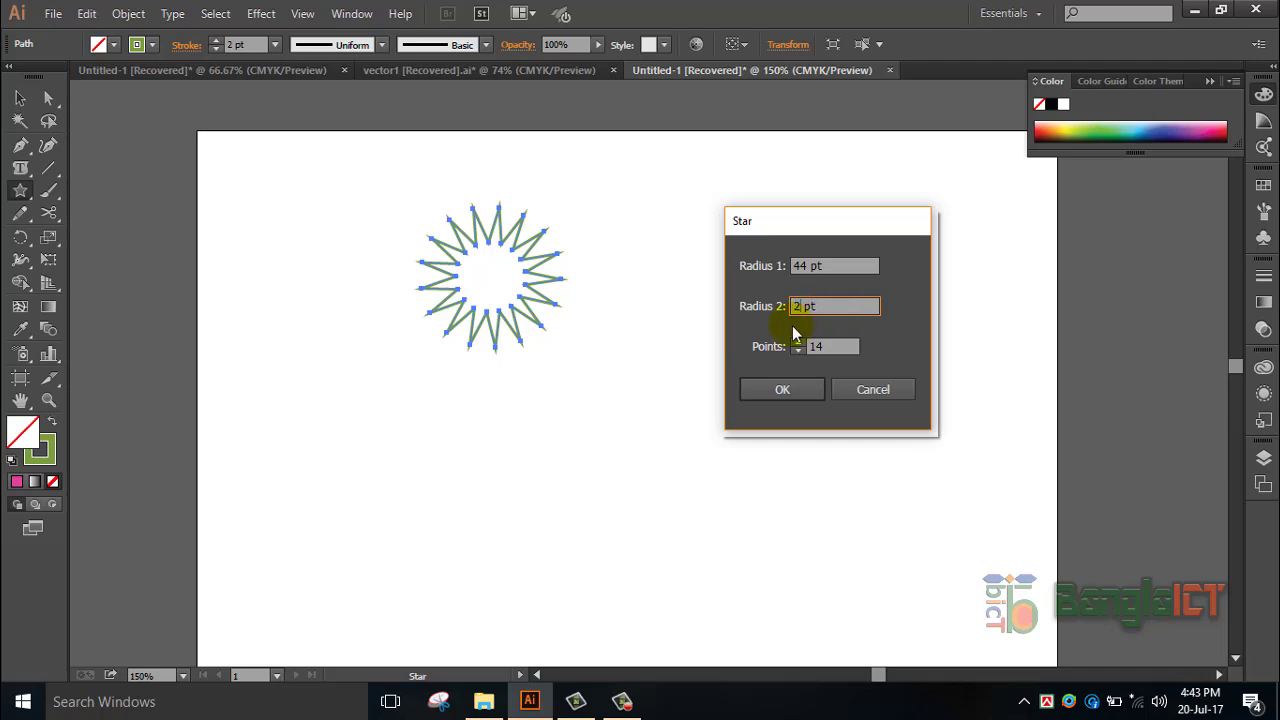
{"action": "type", "text": "0"}
{"action": "left_click", "coordinate": [811, 396]}
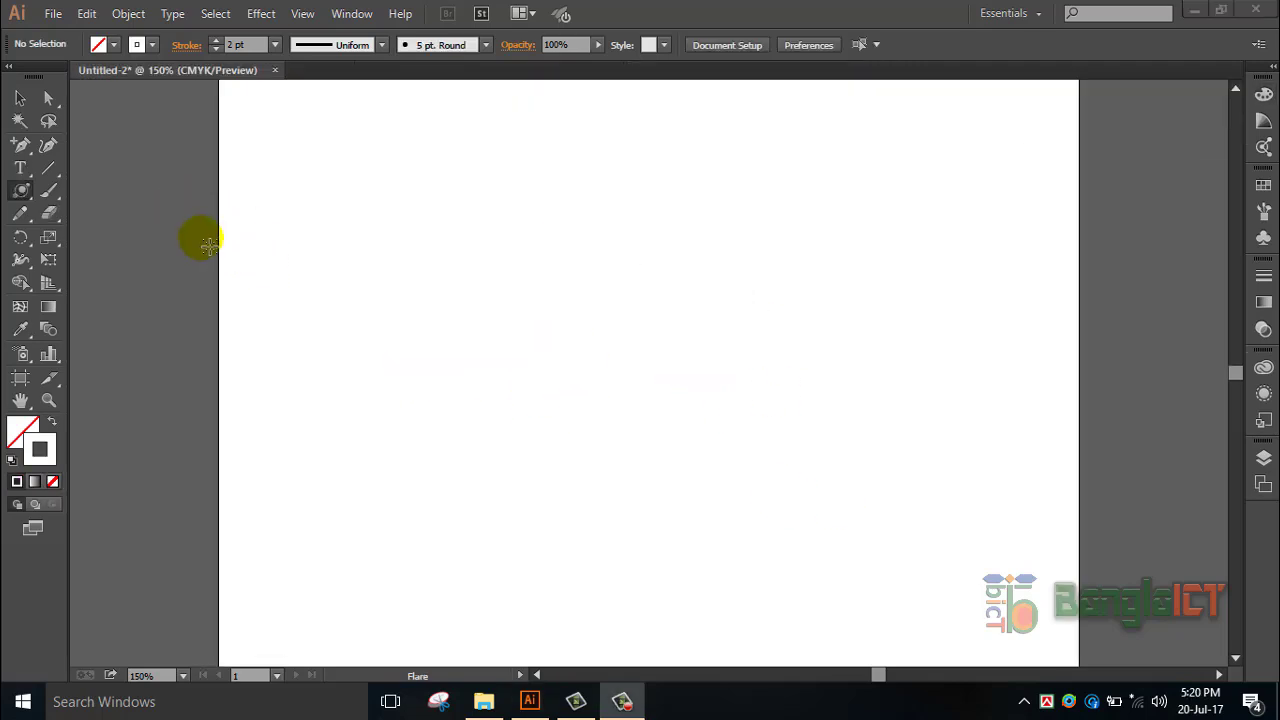
- Draw a flare centered in the artboard's upper-left area with rings running to the lower right, about 526 by 392 pt overall
{"action": "left_click", "coordinate": [20, 190]}
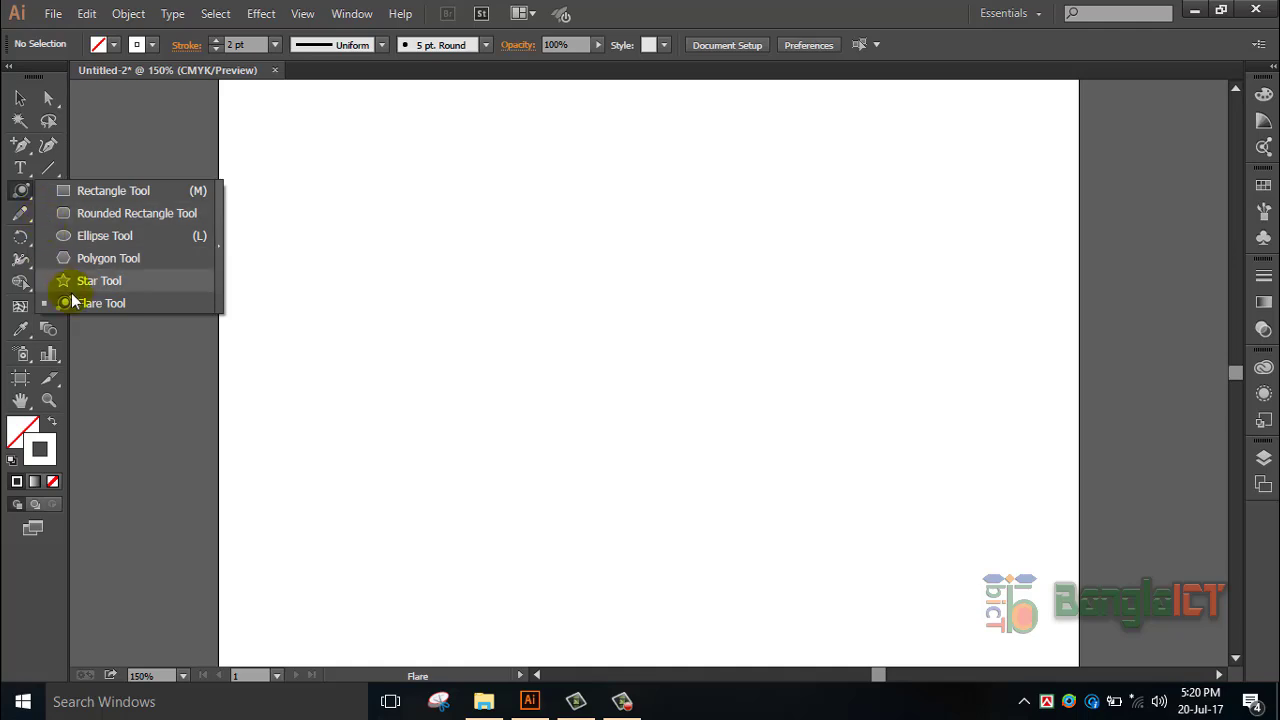
{"action": "left_click", "coordinate": [126, 304]}
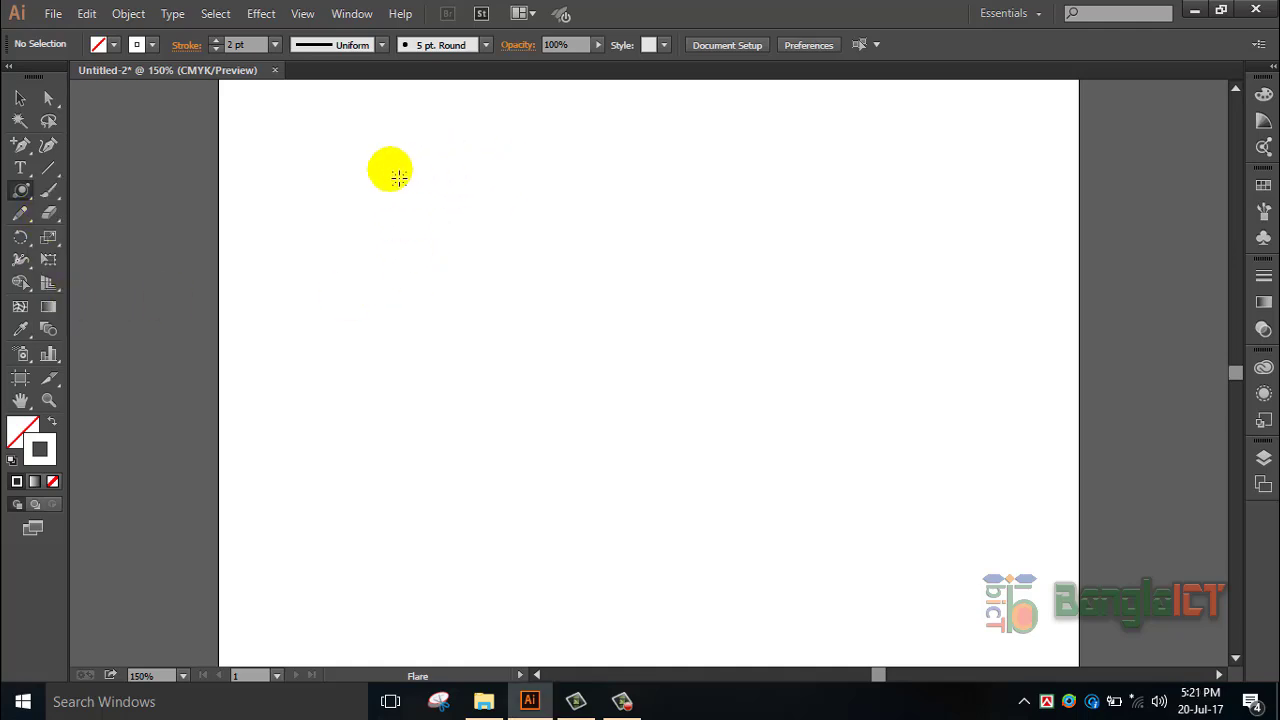
{"action": "left_click_drag", "start_coordinate": [441, 216], "coordinate": [470, 215]}
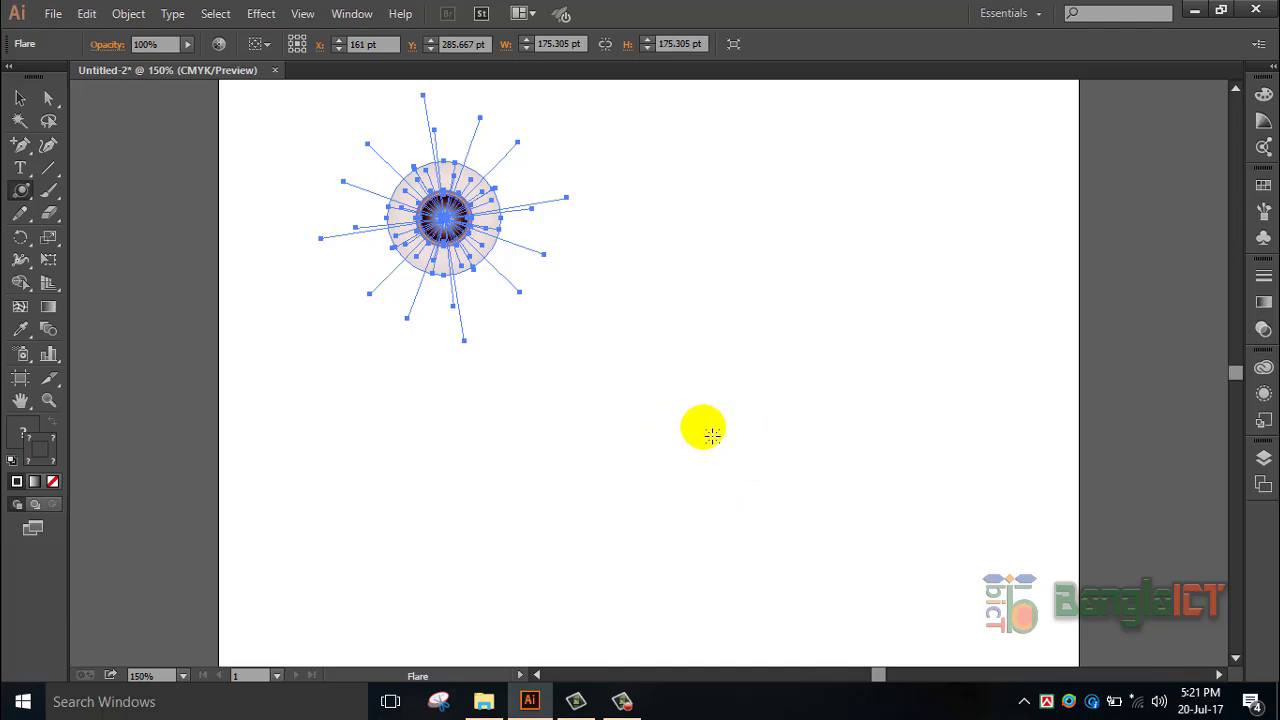
{"action": "left_click", "coordinate": [941, 565]}
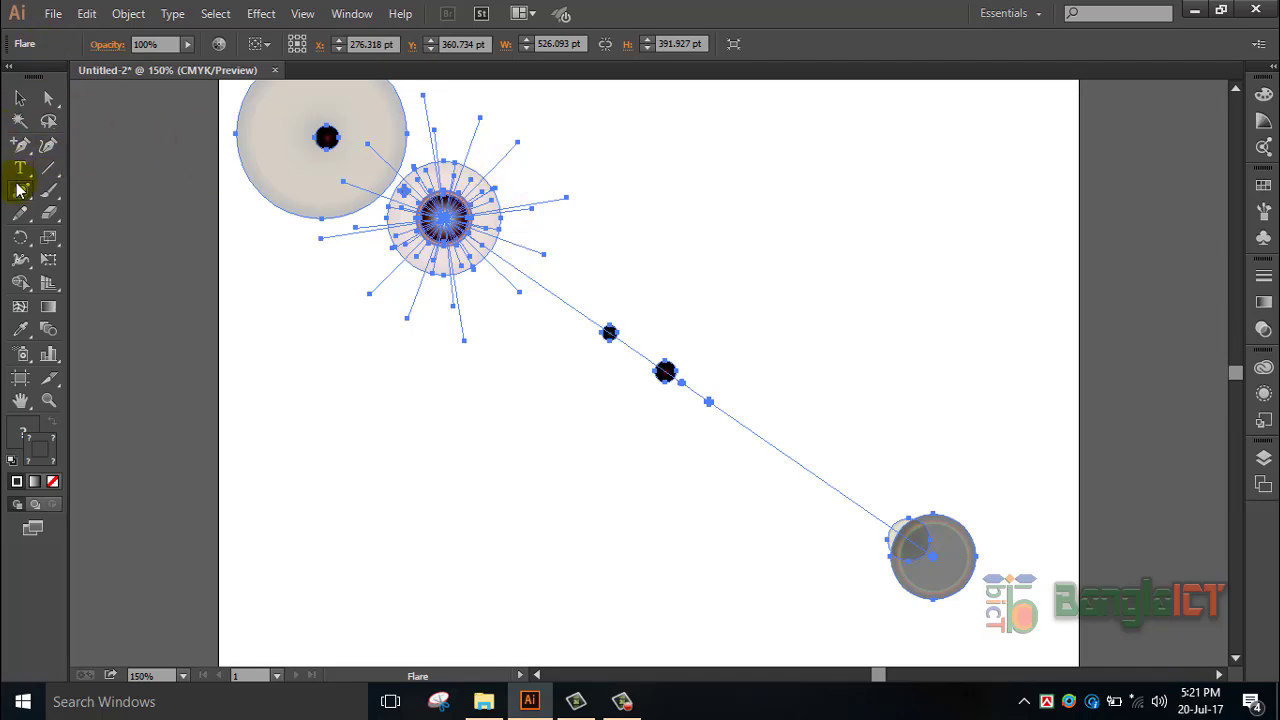
- Edit the flare's options with the artwork kept in view, setting the center's diameter to 36 pt and opacity to 74%
{"action": "double_click", "coordinate": [22, 192]}
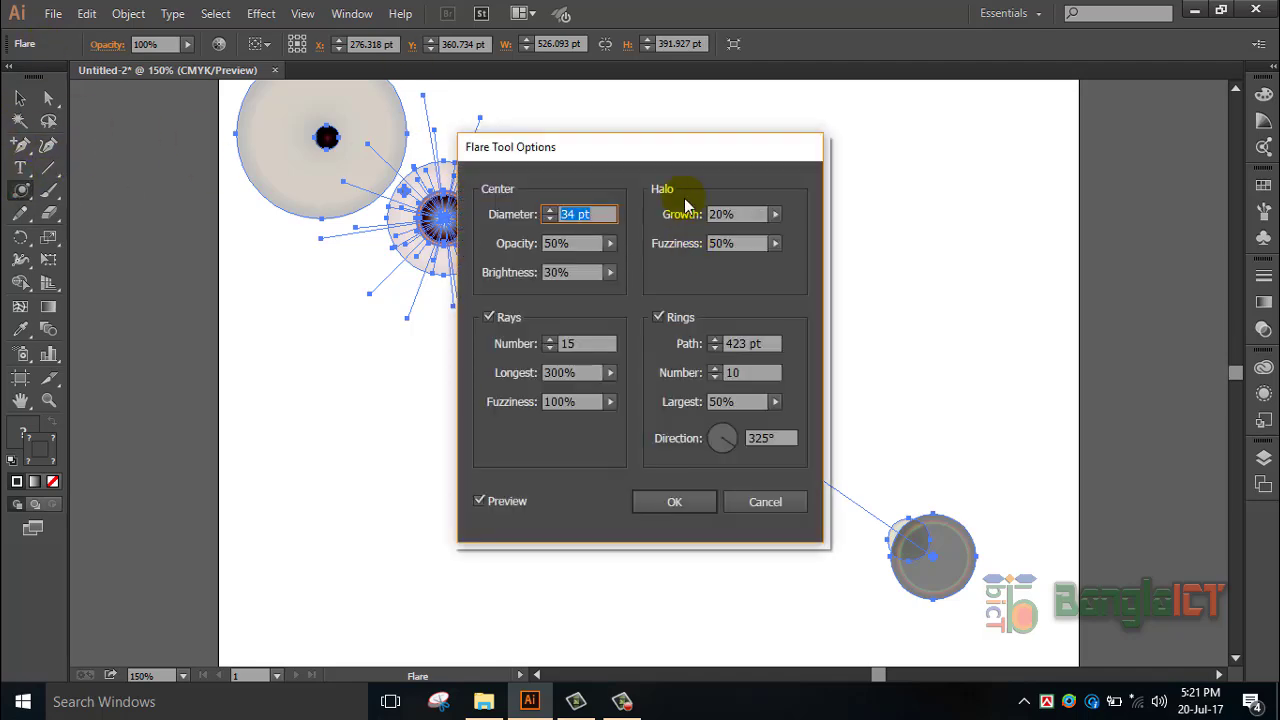
{"action": "left_click_drag", "start_coordinate": [662, 147], "coordinate": [948, 95]}
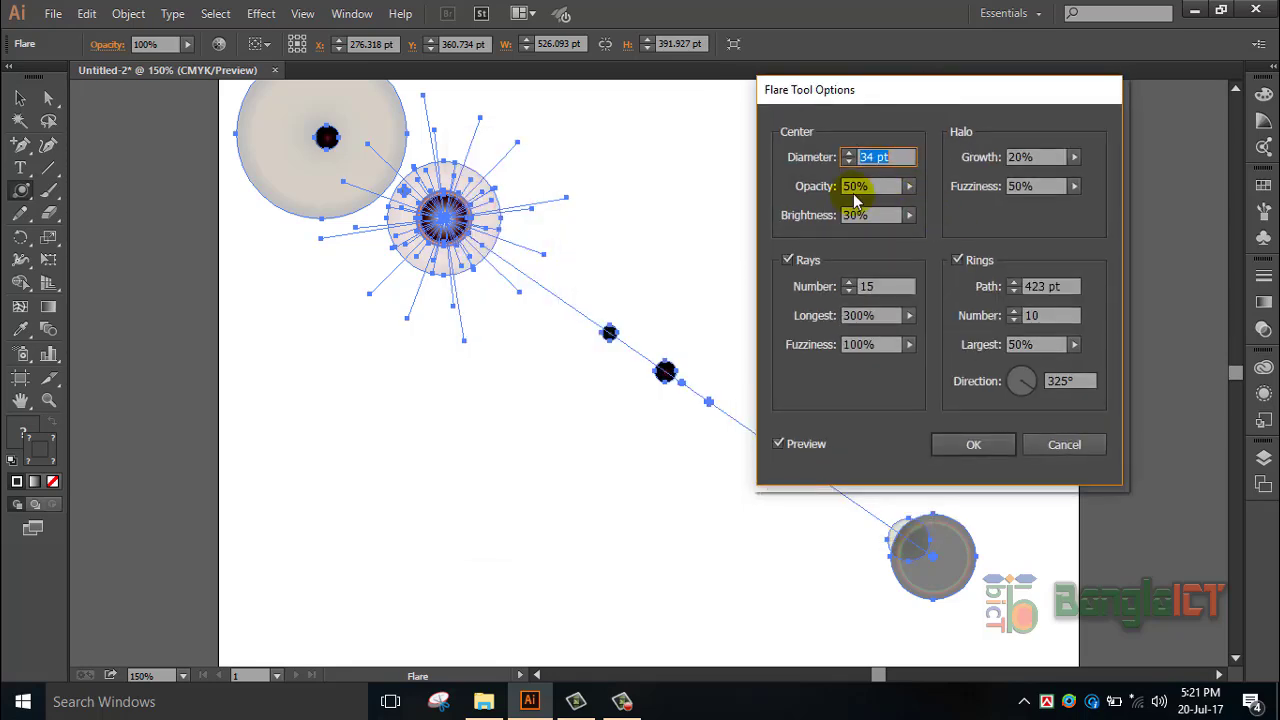
{"action": "left_click", "coordinate": [848, 154]}
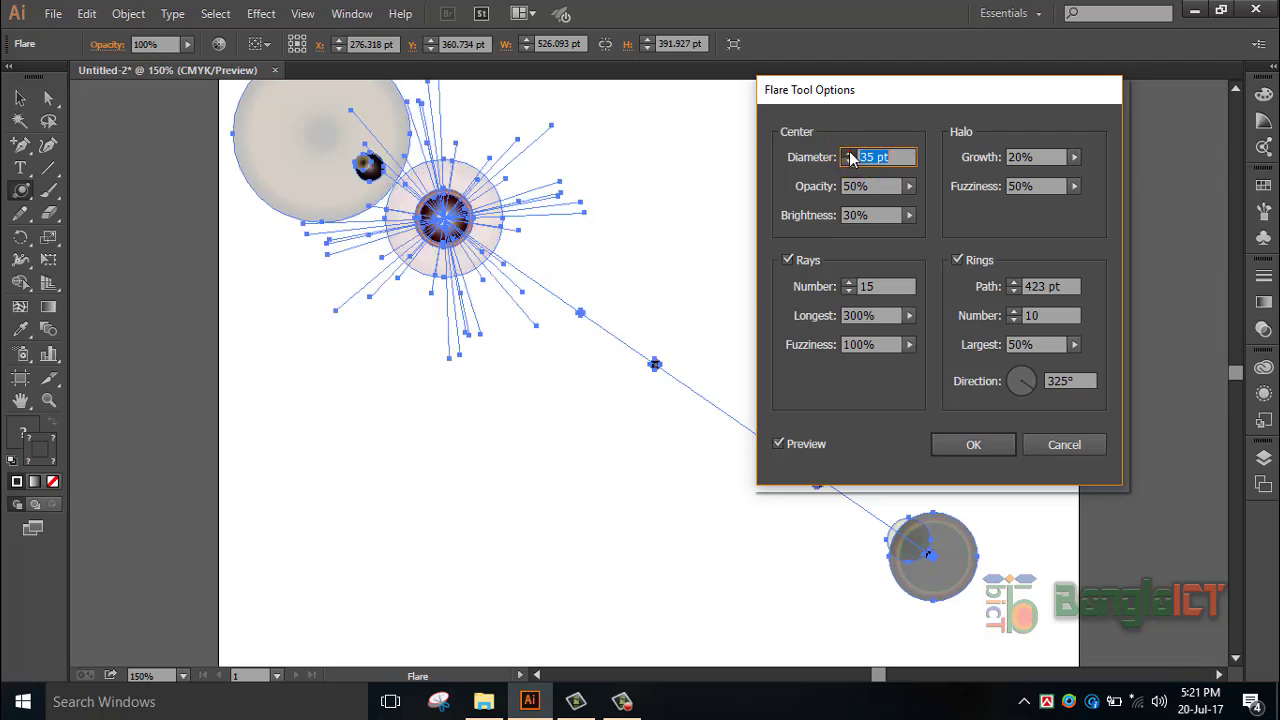
{"action": "left_click", "coordinate": [850, 153]}
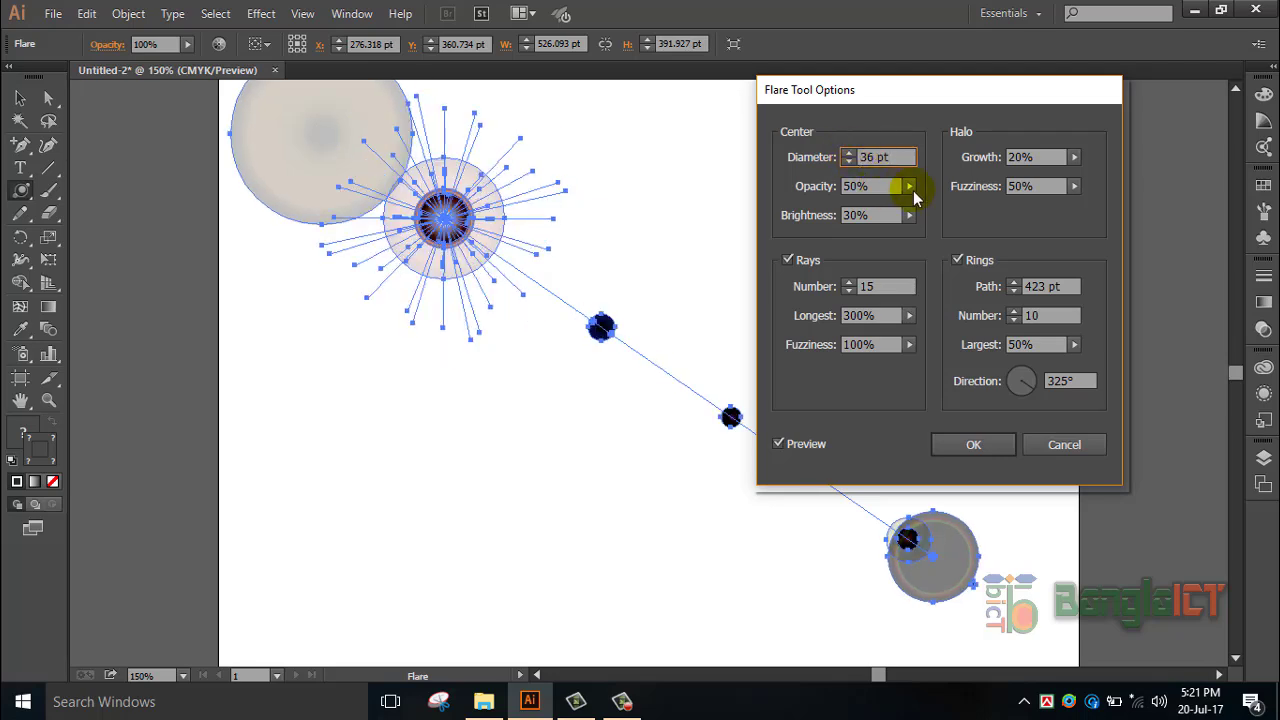
{"action": "left_click", "coordinate": [908, 188]}
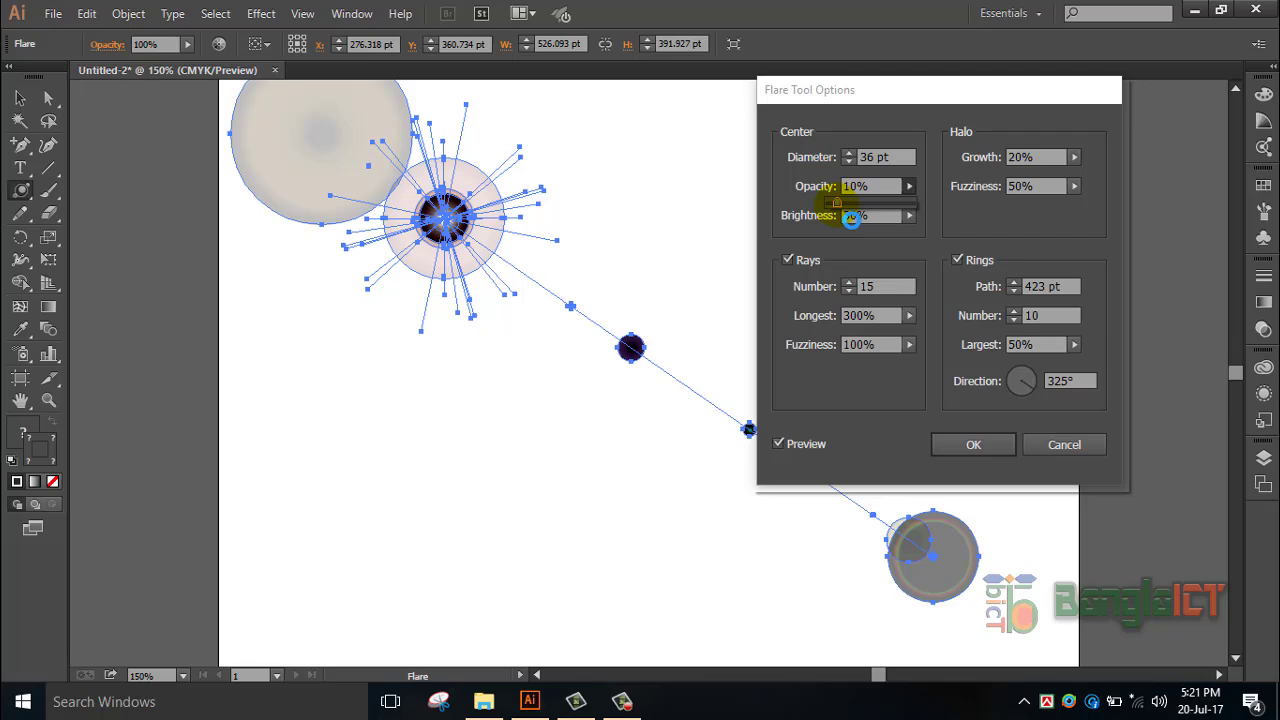
{"action": "left_click_drag", "start_coordinate": [851, 218], "coordinate": [914, 220]}
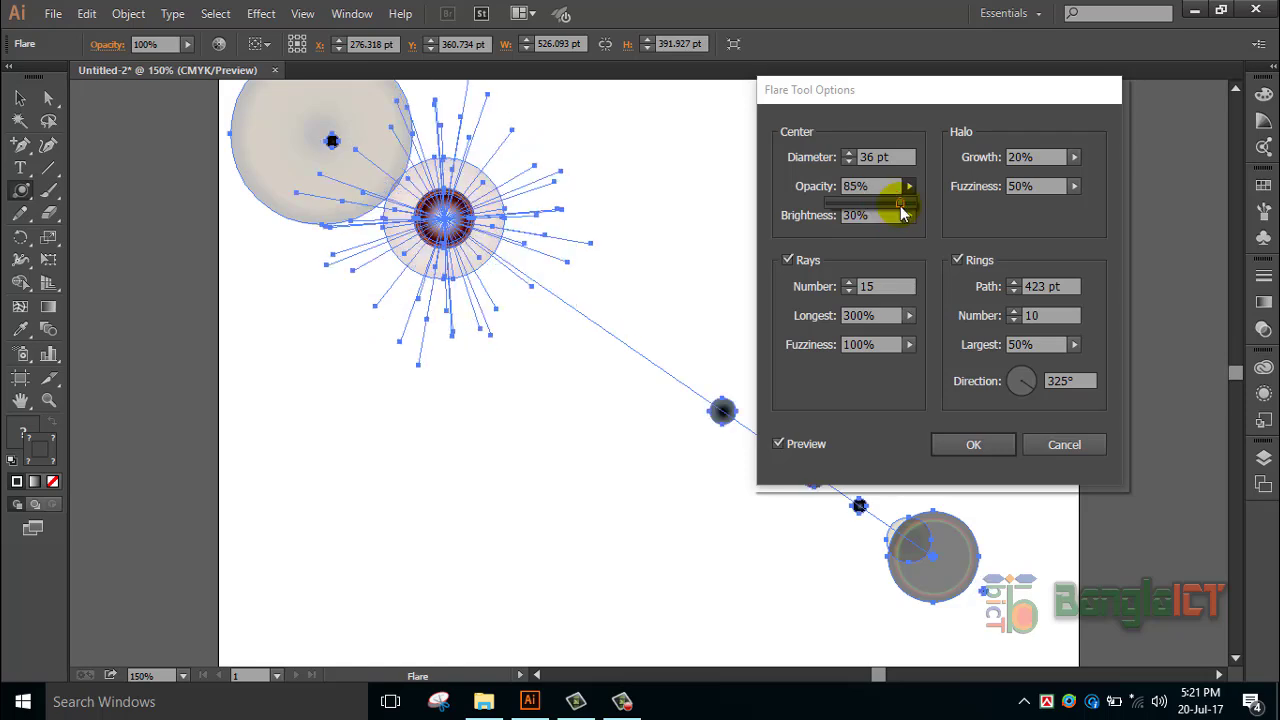
{"action": "left_click_drag", "start_coordinate": [900, 206], "coordinate": [890, 206]}
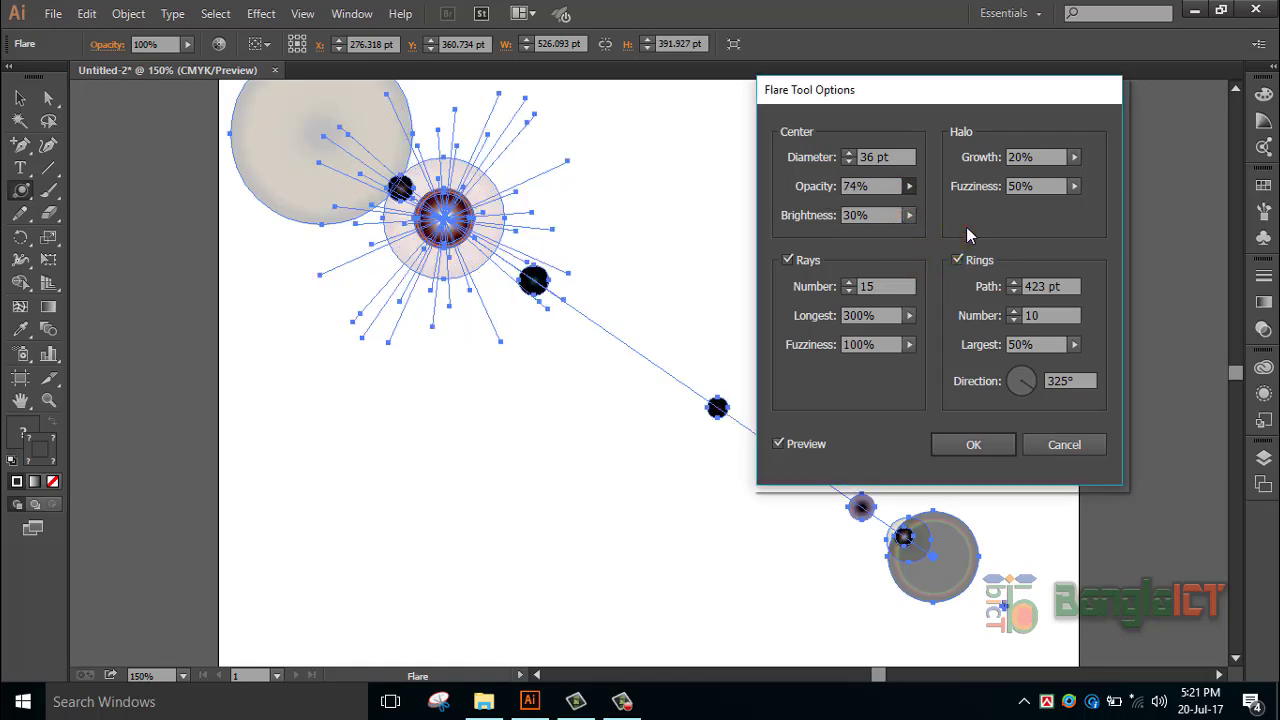
- Try several halo growth values up to 123% on the flare and settle on 39%
{"action": "left_click", "coordinate": [1070, 158]}
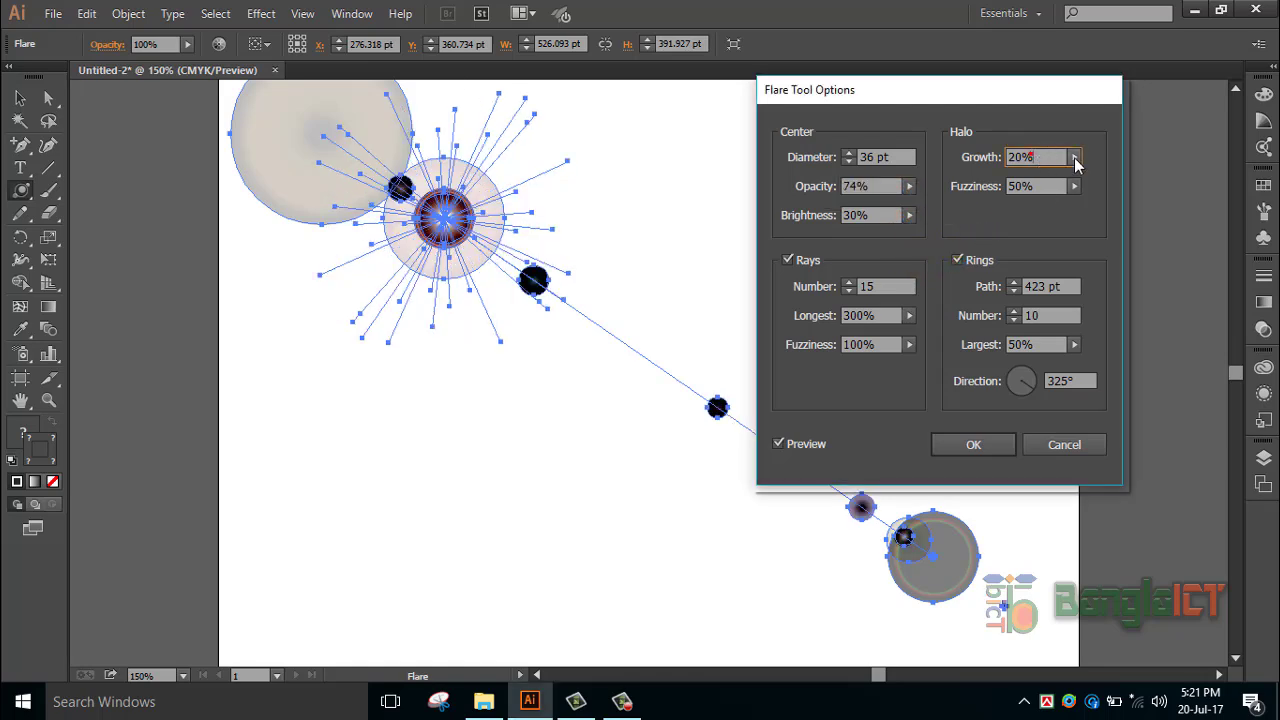
{"action": "left_click_drag", "start_coordinate": [1000, 174], "coordinate": [1011, 174]}
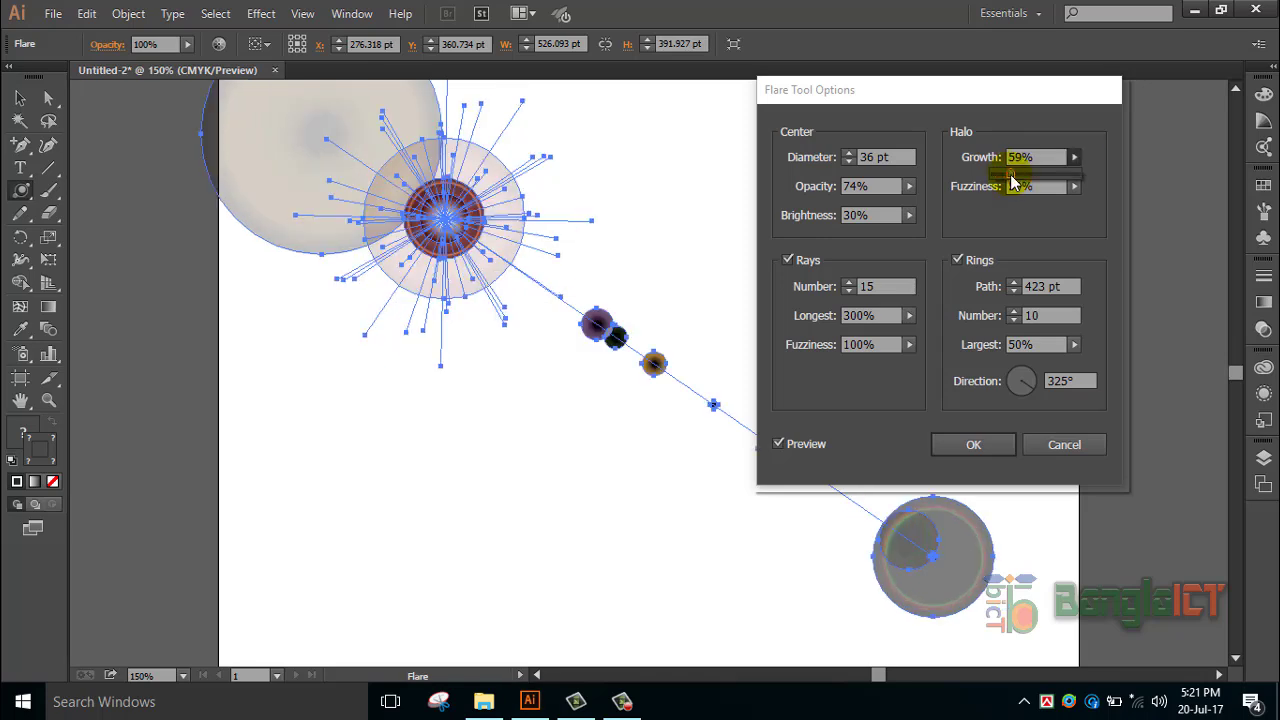
{"action": "left_click_drag", "start_coordinate": [1011, 176], "coordinate": [1018, 176]}
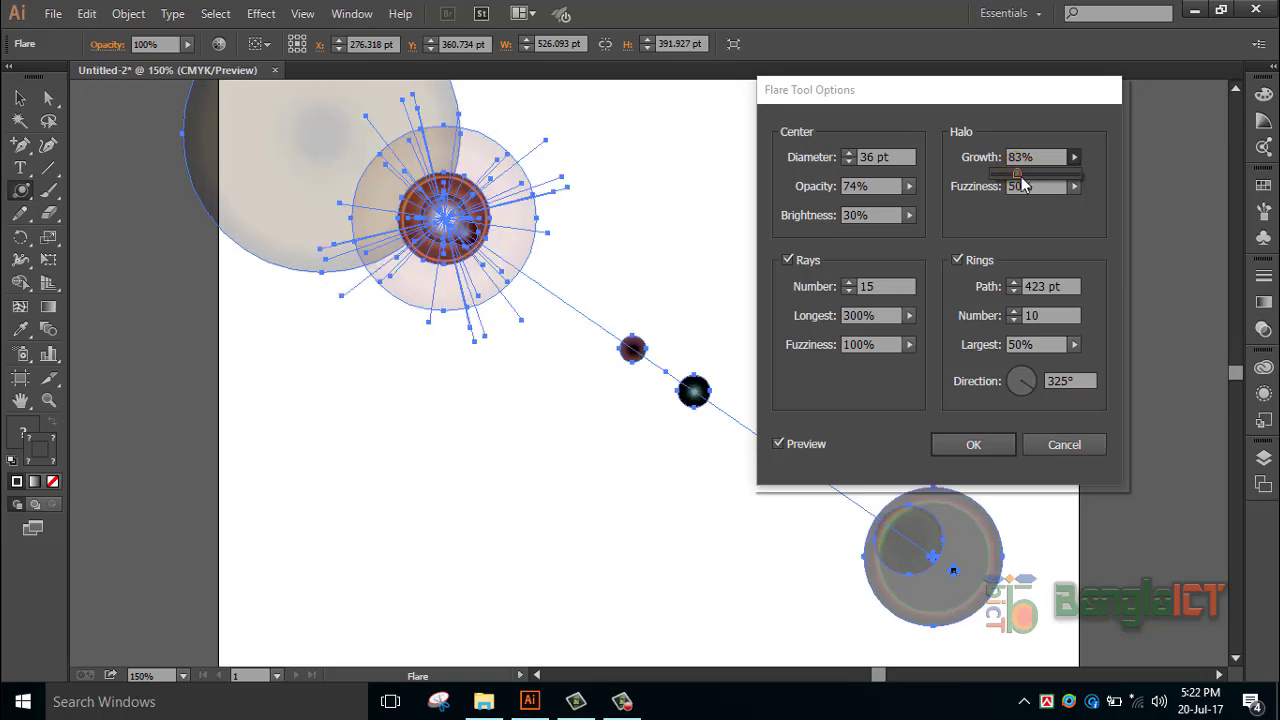
{"action": "left_click", "coordinate": [1028, 175]}
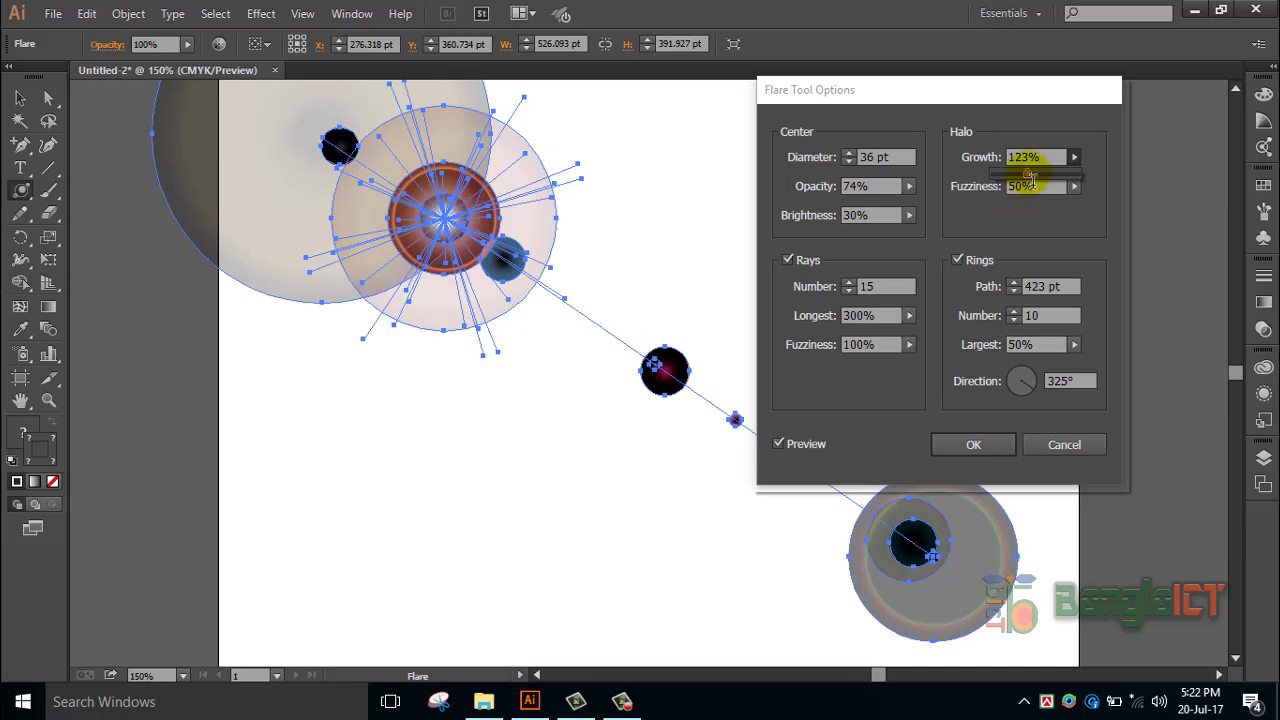
{"action": "left_click", "coordinate": [1020, 174]}
{"action": "left_click", "coordinate": [1013, 174]}
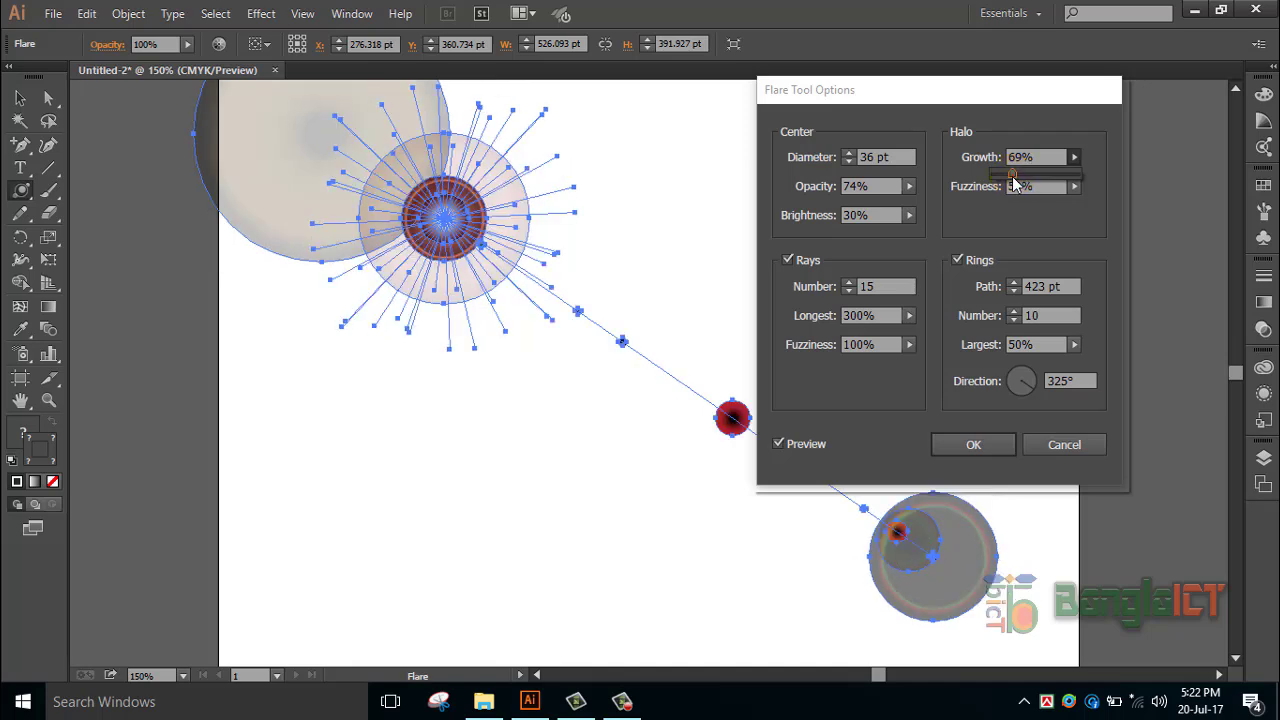
{"action": "left_click", "coordinate": [1005, 175]}
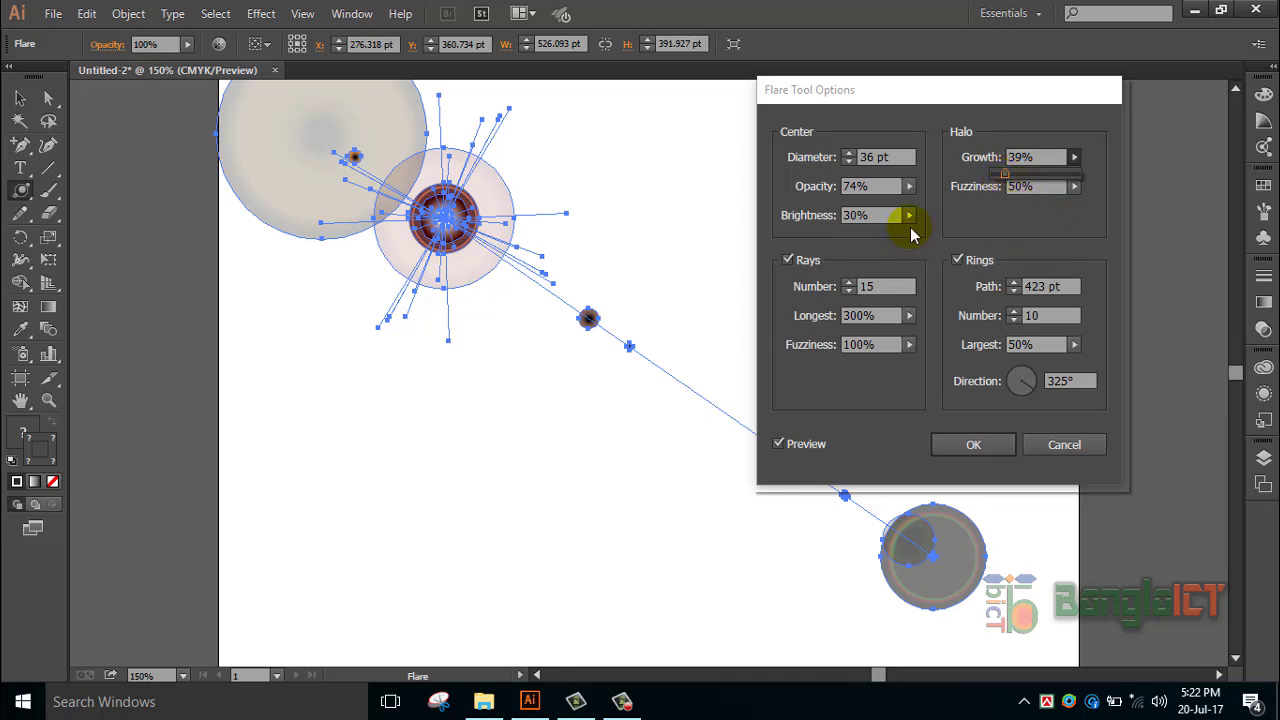
- Raise the flare center's brightness to 63%, then lower it to 10%
{"action": "left_click", "coordinate": [909, 216]}
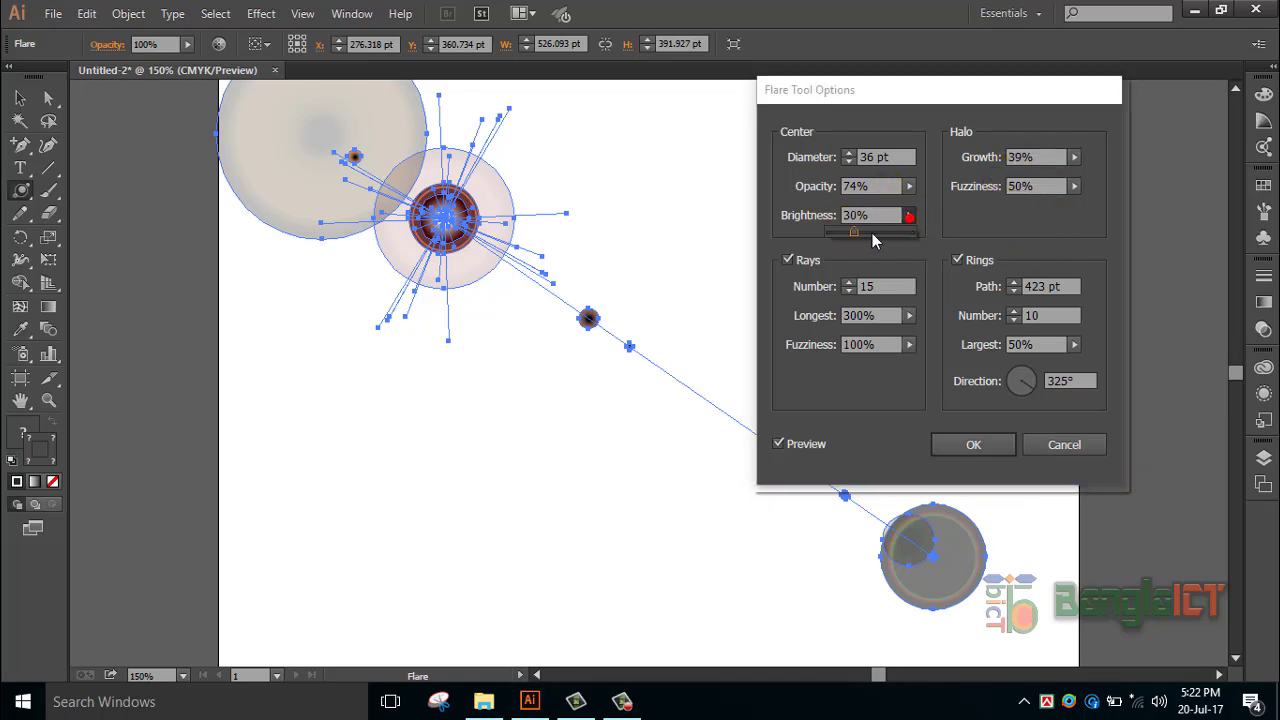
{"action": "left_click_drag", "start_coordinate": [873, 240], "coordinate": [898, 251]}
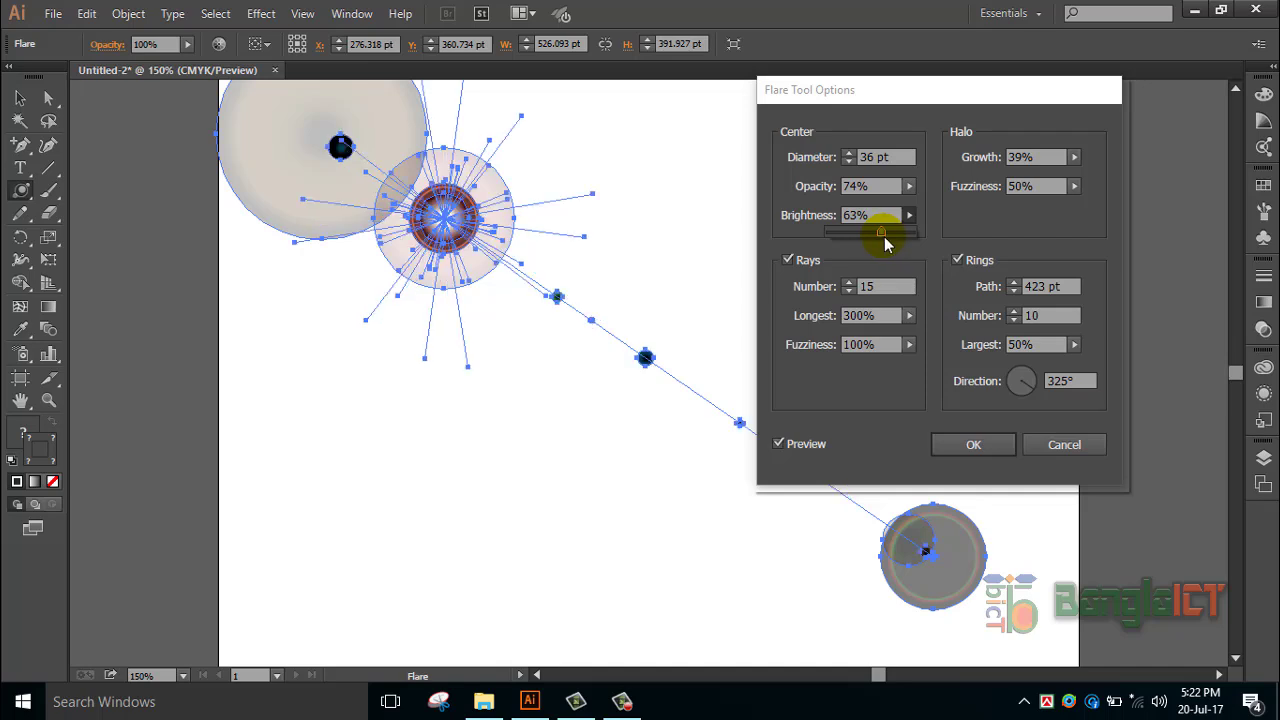
{"action": "left_click_drag", "start_coordinate": [886, 232], "coordinate": [838, 238]}
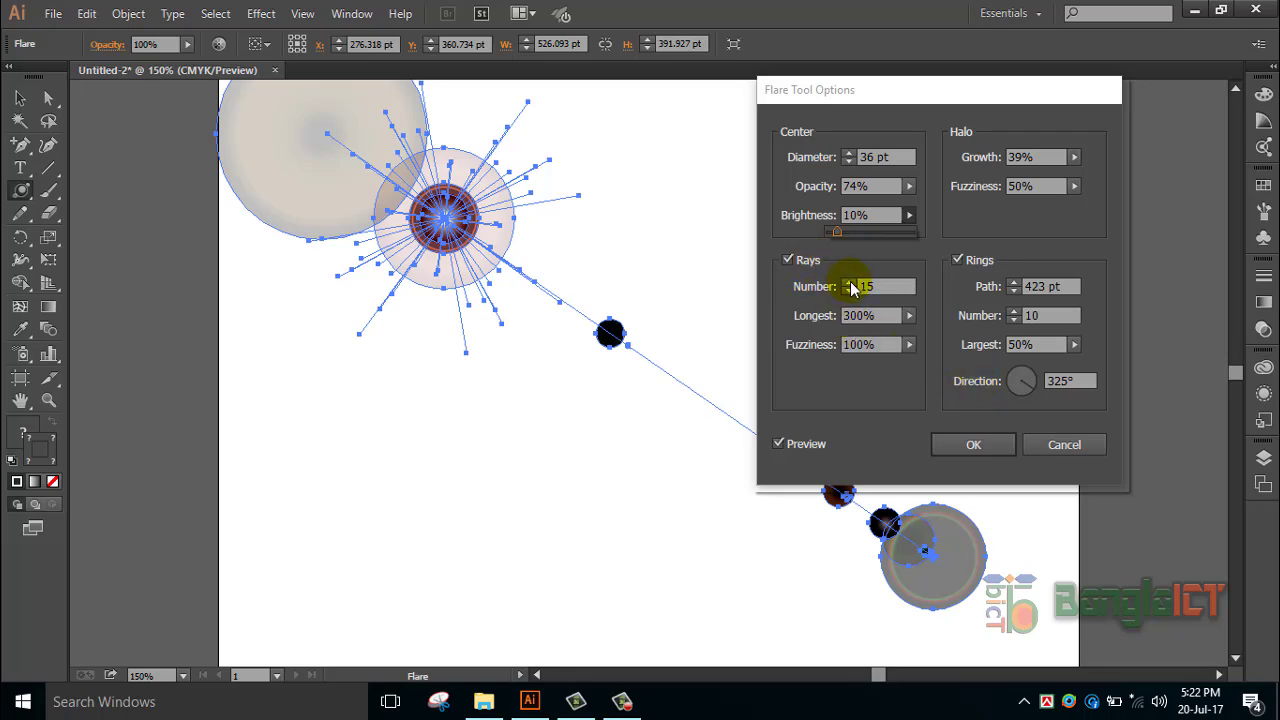
- Set the flare's number of rays to 18
{"action": "left_click", "coordinate": [865, 289]}
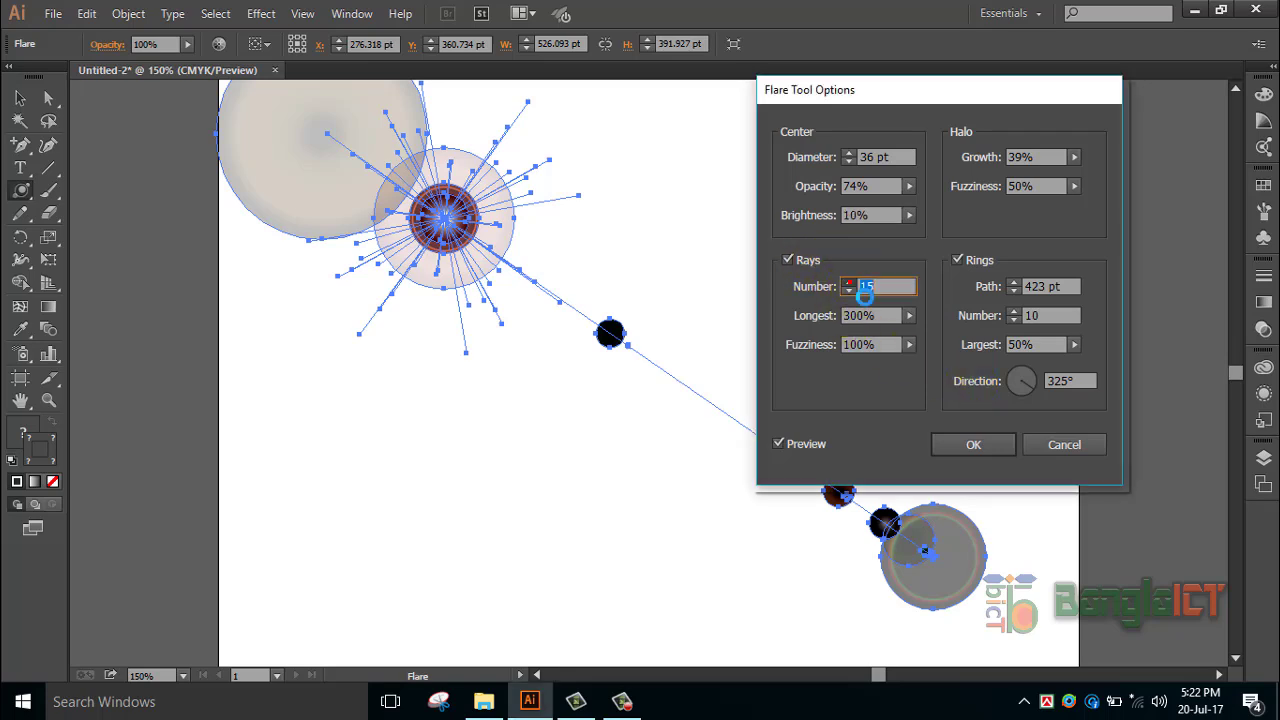
{"action": "left_click", "coordinate": [849, 283]}
{"action": "left_click", "coordinate": [849, 283]}
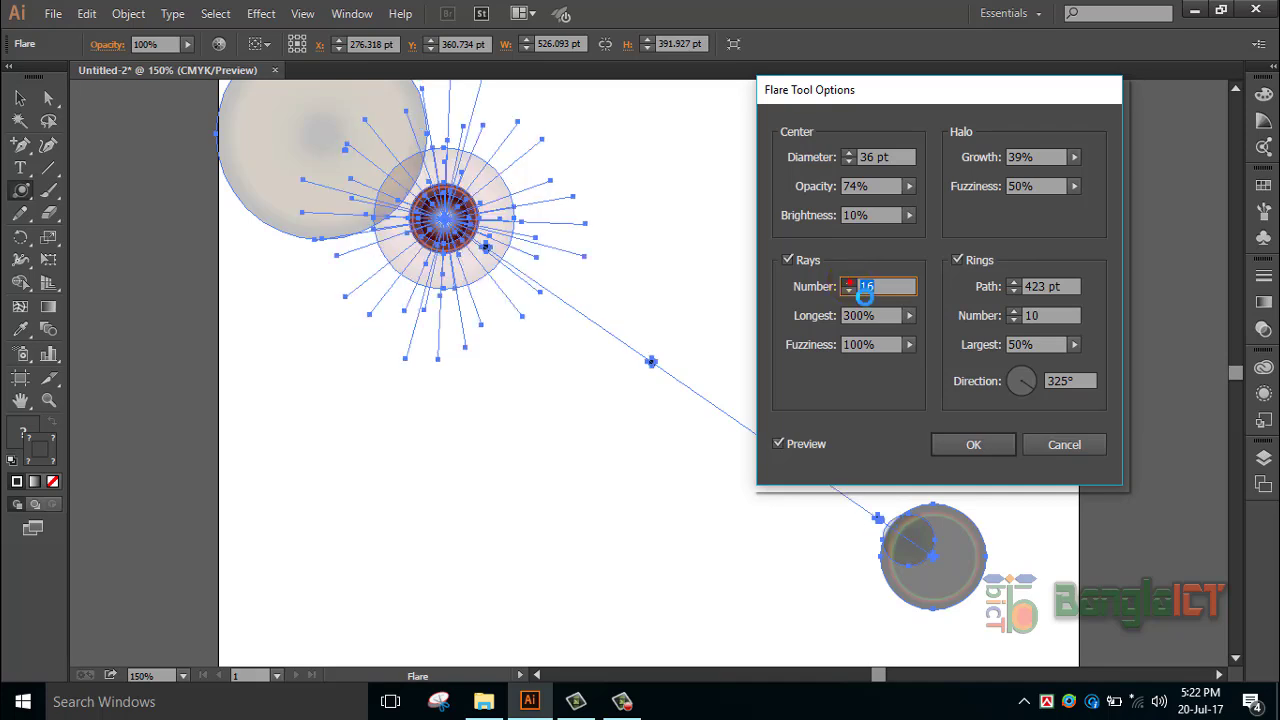
{"action": "type", "text": "18"}
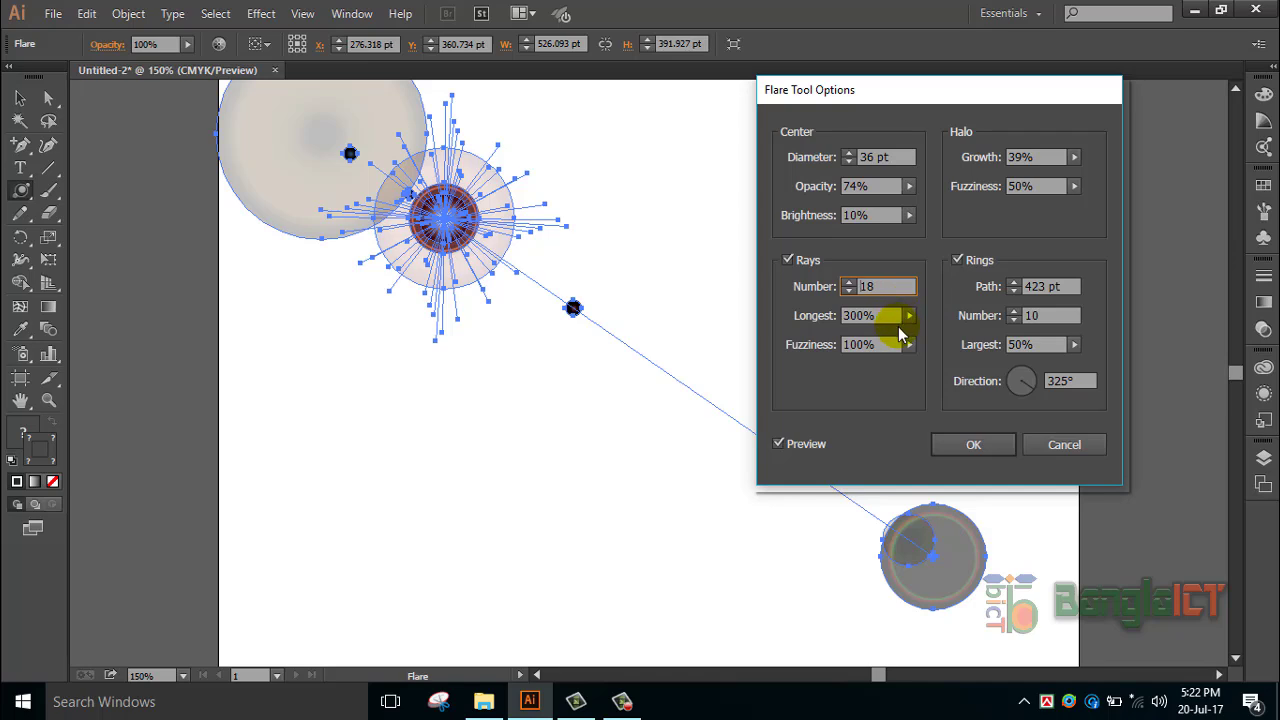
- Try the longest ray at 635%, reduce it to 219%, and set the rays' fuzziness to 56%
{"action": "left_click", "coordinate": [910, 317]}
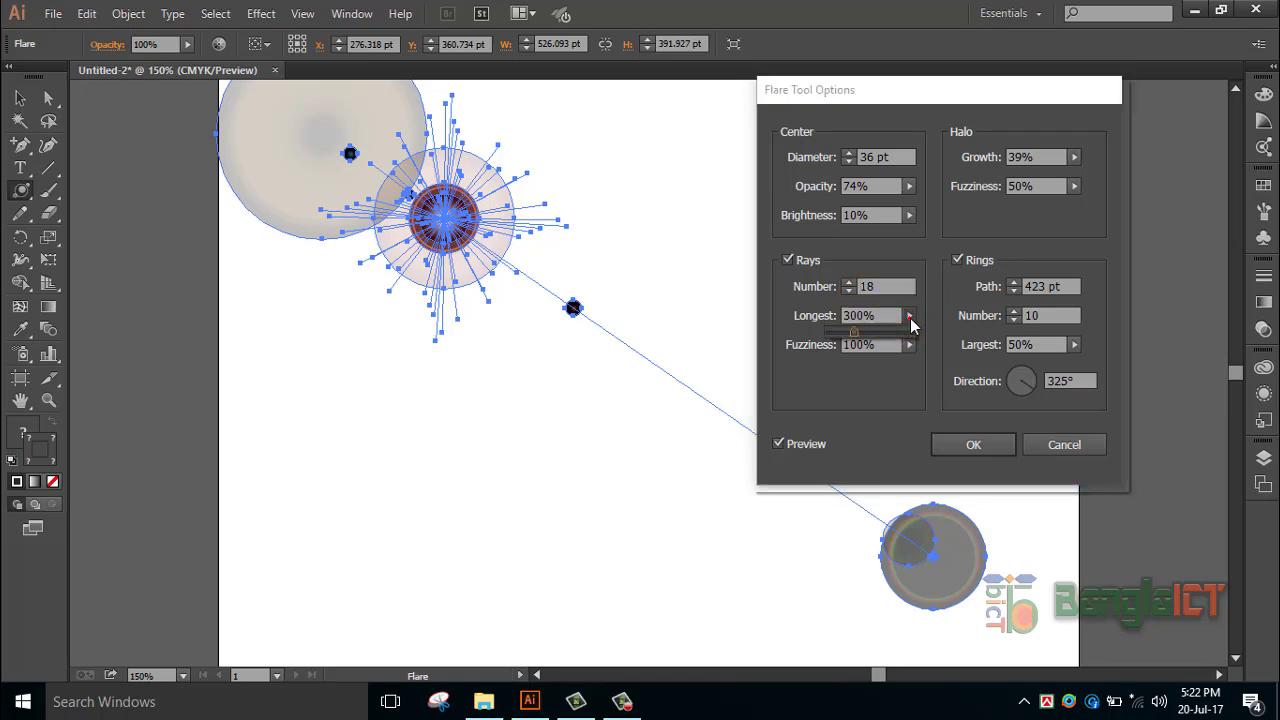
{"action": "left_click_drag", "start_coordinate": [859, 330], "coordinate": [883, 332]}
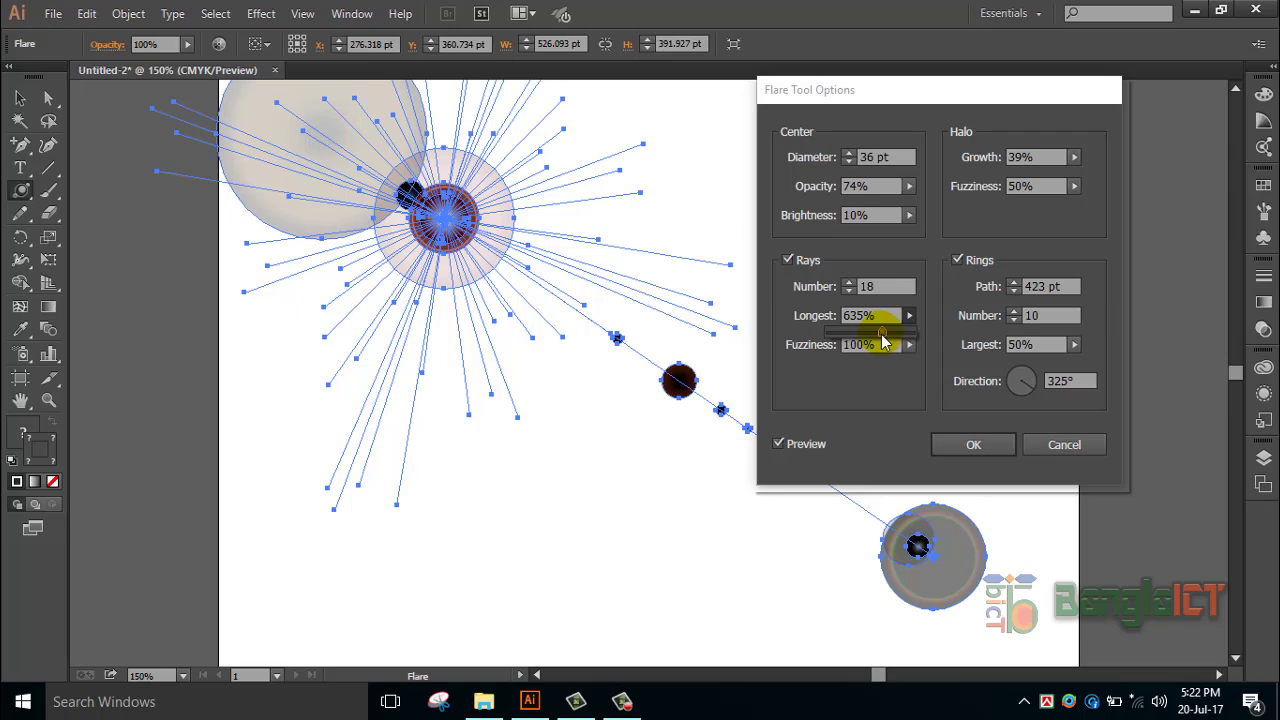
{"action": "left_click_drag", "start_coordinate": [883, 340], "coordinate": [858, 346]}
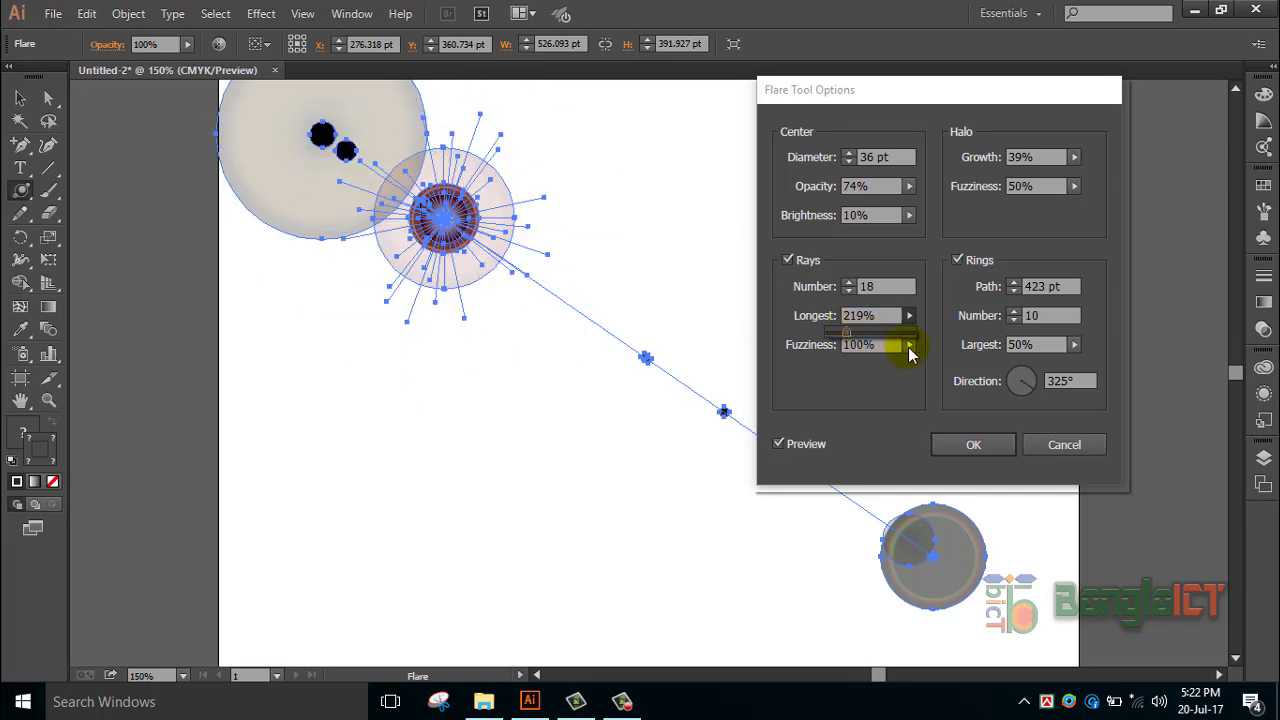
{"action": "left_click_drag", "start_coordinate": [910, 352], "coordinate": [889, 374]}
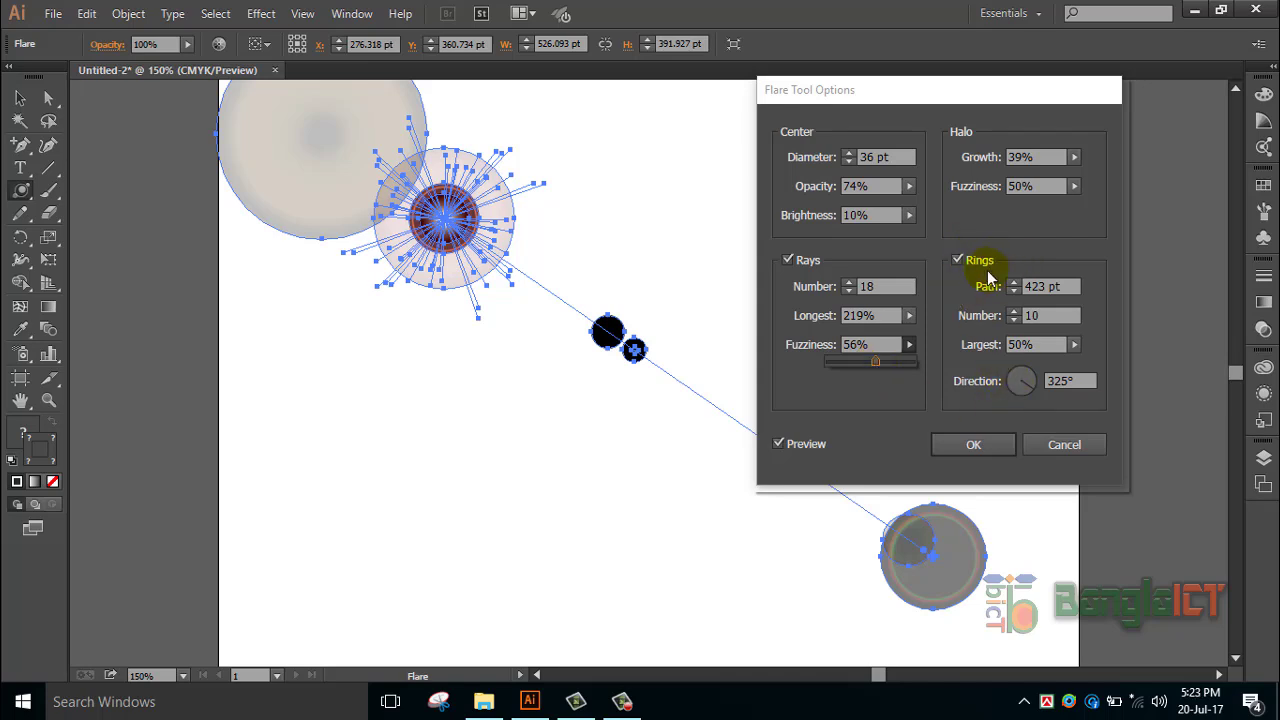
- Raise the path length of the flare's rings to 425 pt, then lower it to 419 pt
{"action": "left_click", "coordinate": [1029, 290]}
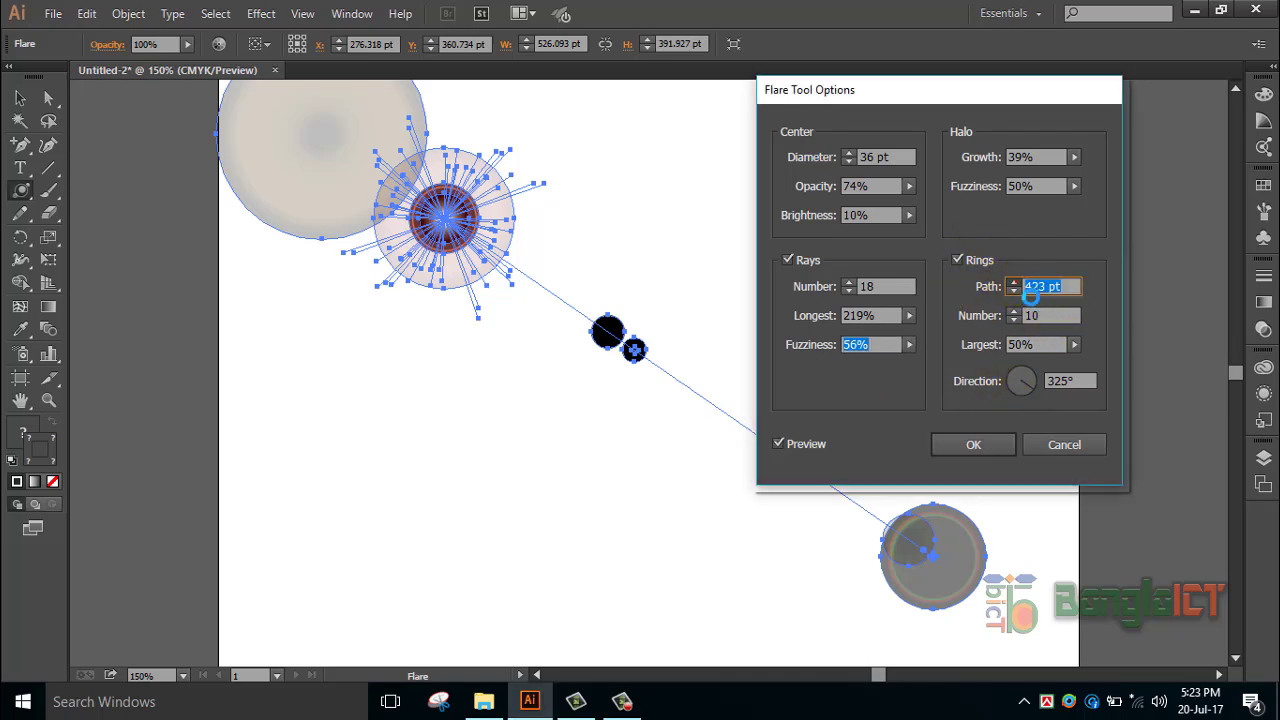
{"action": "left_click", "coordinate": [1015, 283]}
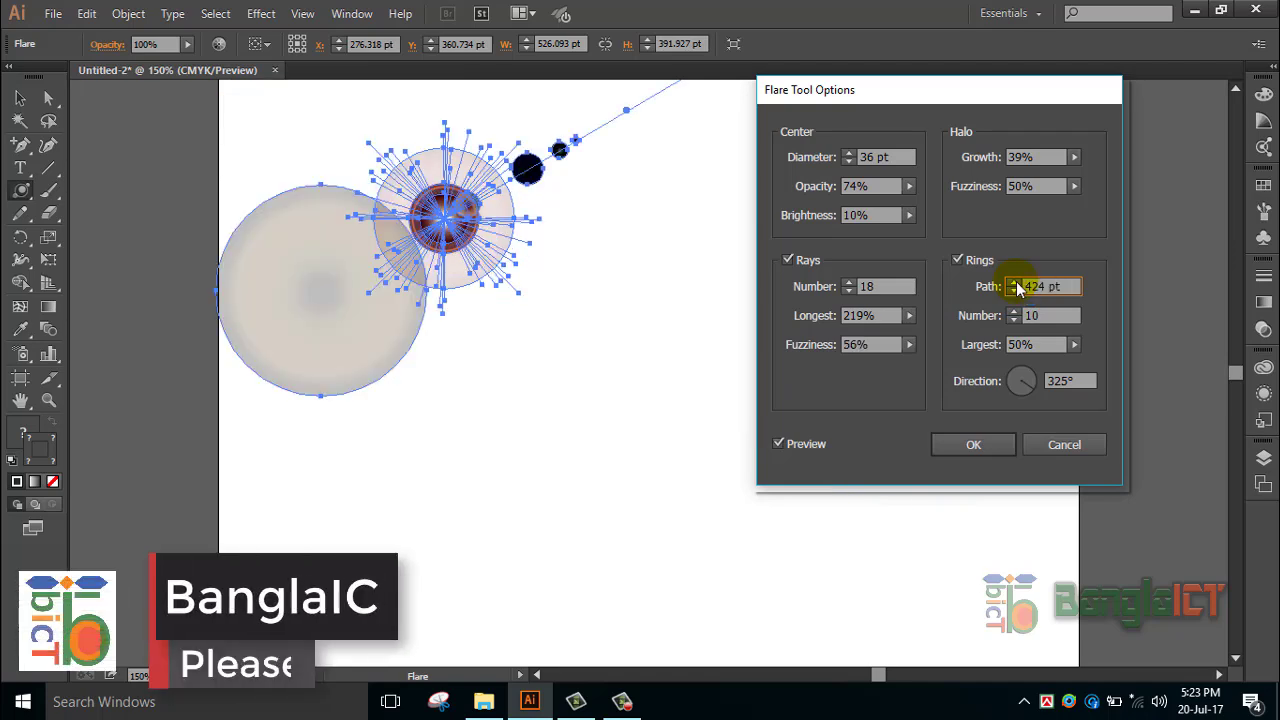
{"action": "left_click", "coordinate": [1015, 283]}
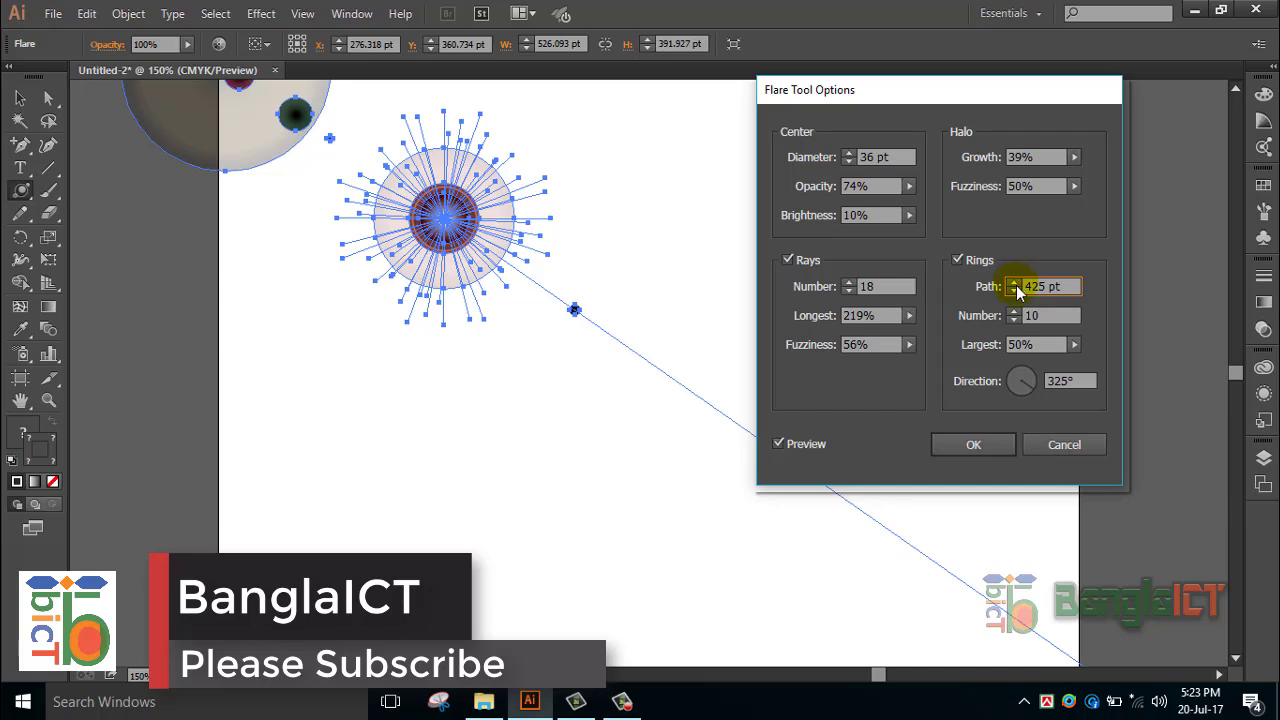
{"action": "left_click", "coordinate": [1014, 290]}
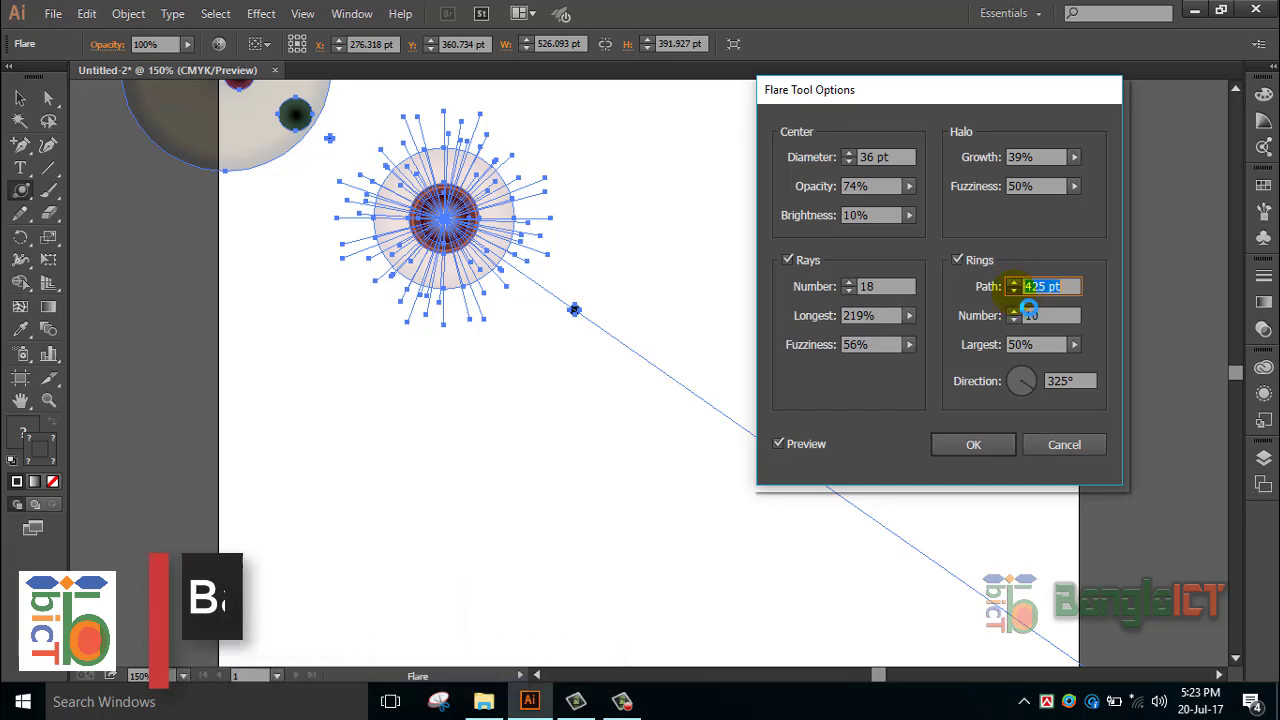
{"action": "left_click", "coordinate": [1014, 290]}
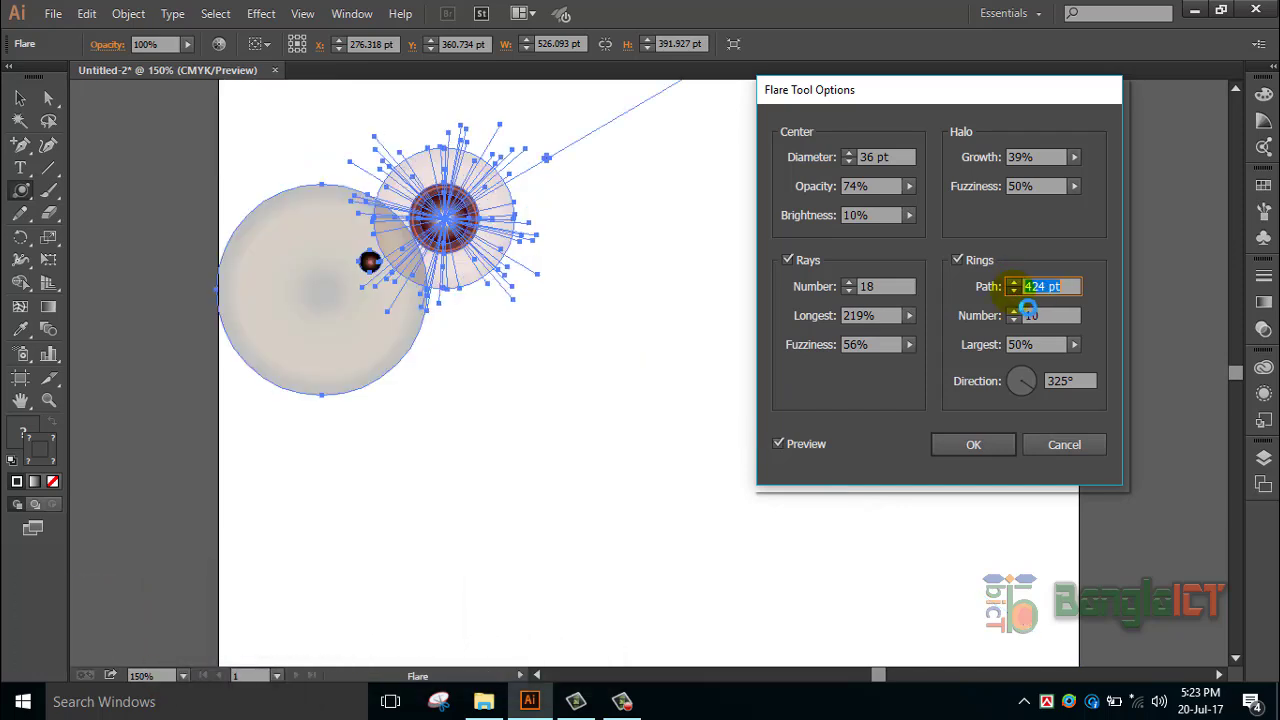
{"action": "left_click", "coordinate": [1014, 290]}
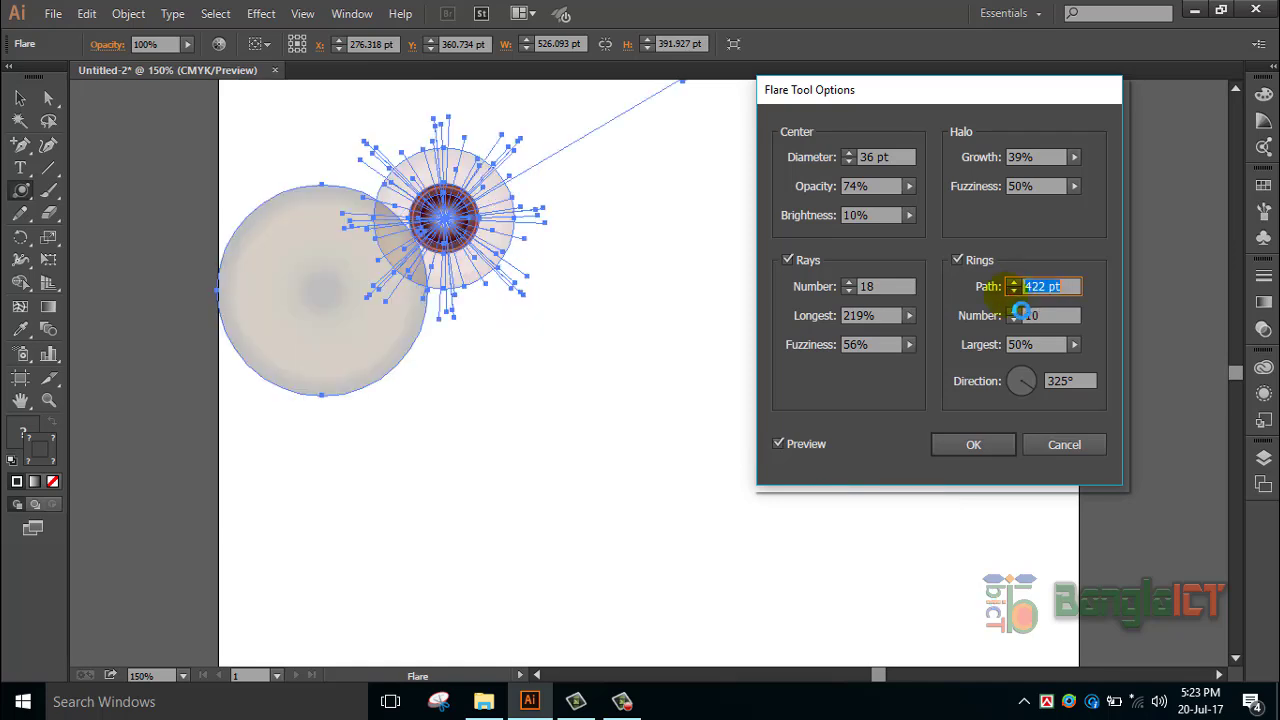
{"action": "left_click", "coordinate": [1013, 291]}
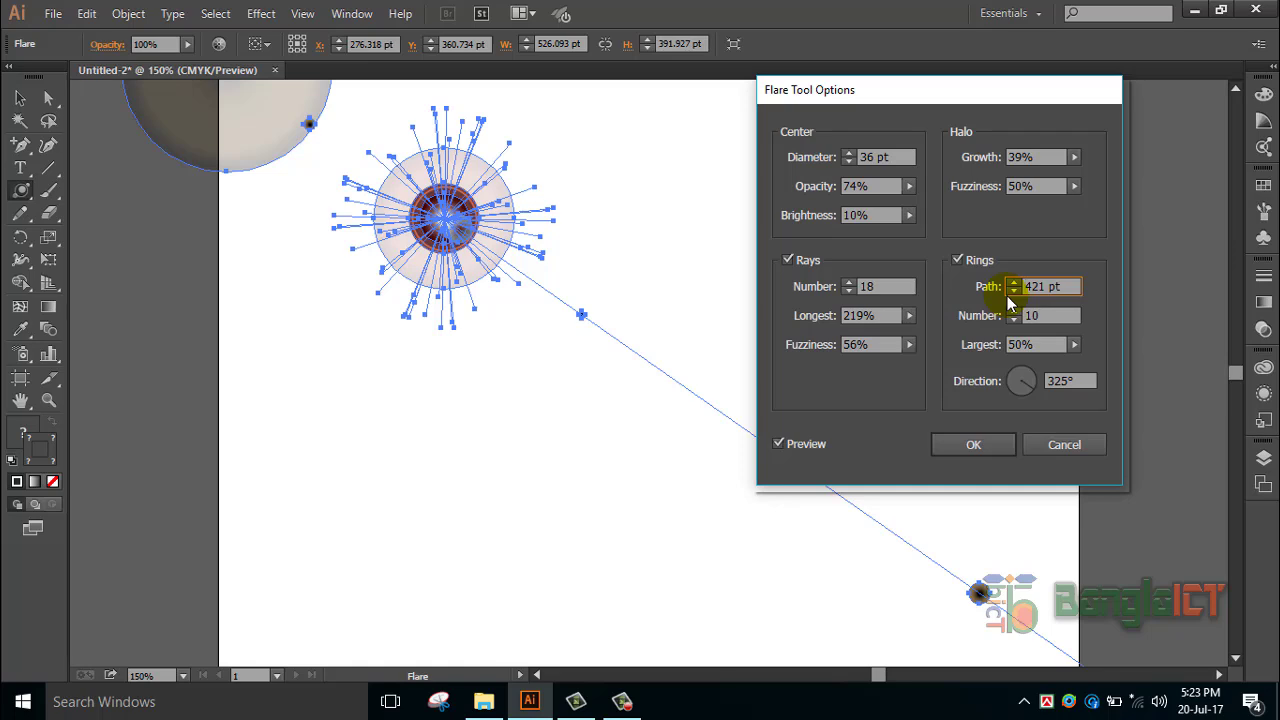
{"action": "left_click", "coordinate": [1019, 289]}
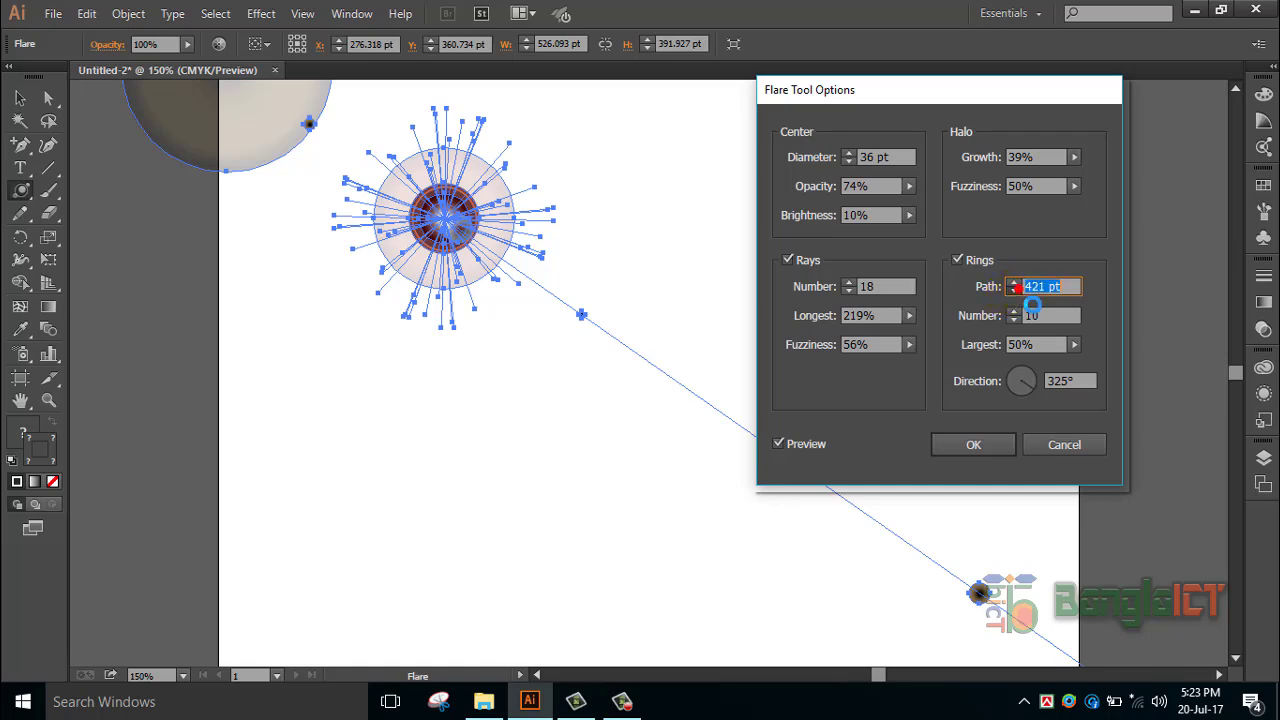
{"action": "left_click", "coordinate": [1017, 292]}
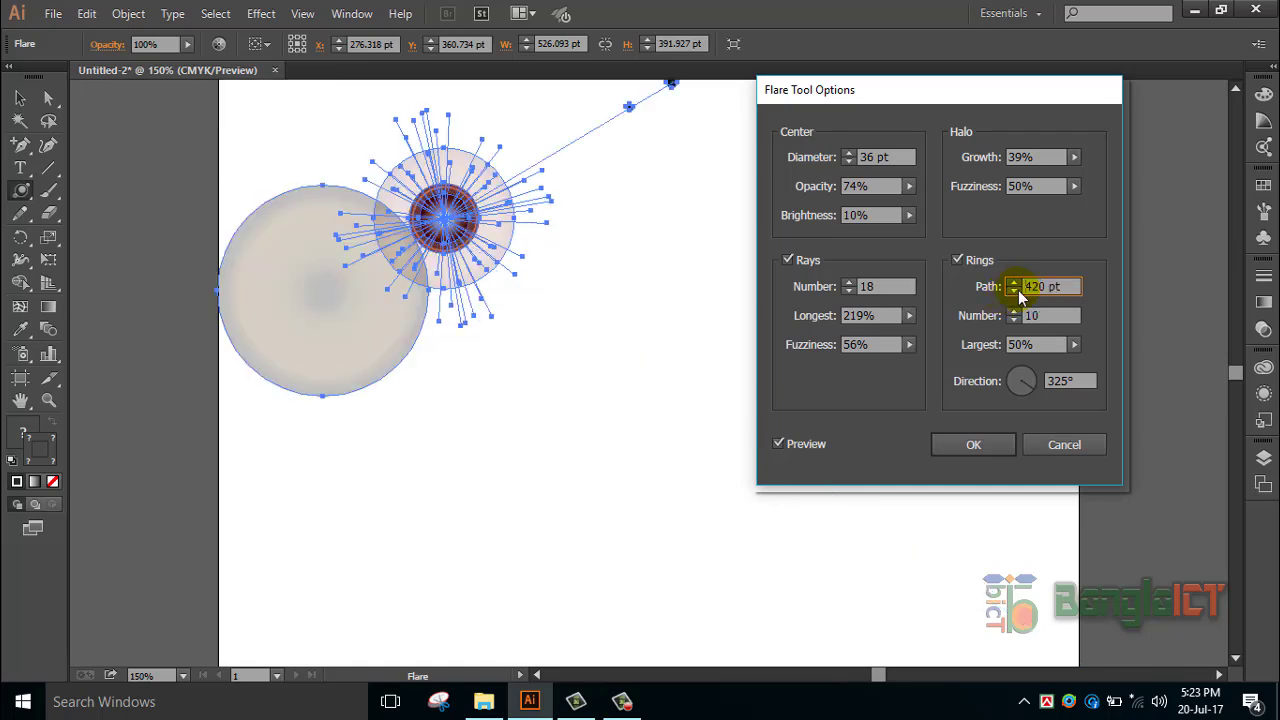
{"action": "left_click", "coordinate": [1030, 292]}
{"action": "left_click", "coordinate": [1015, 291]}
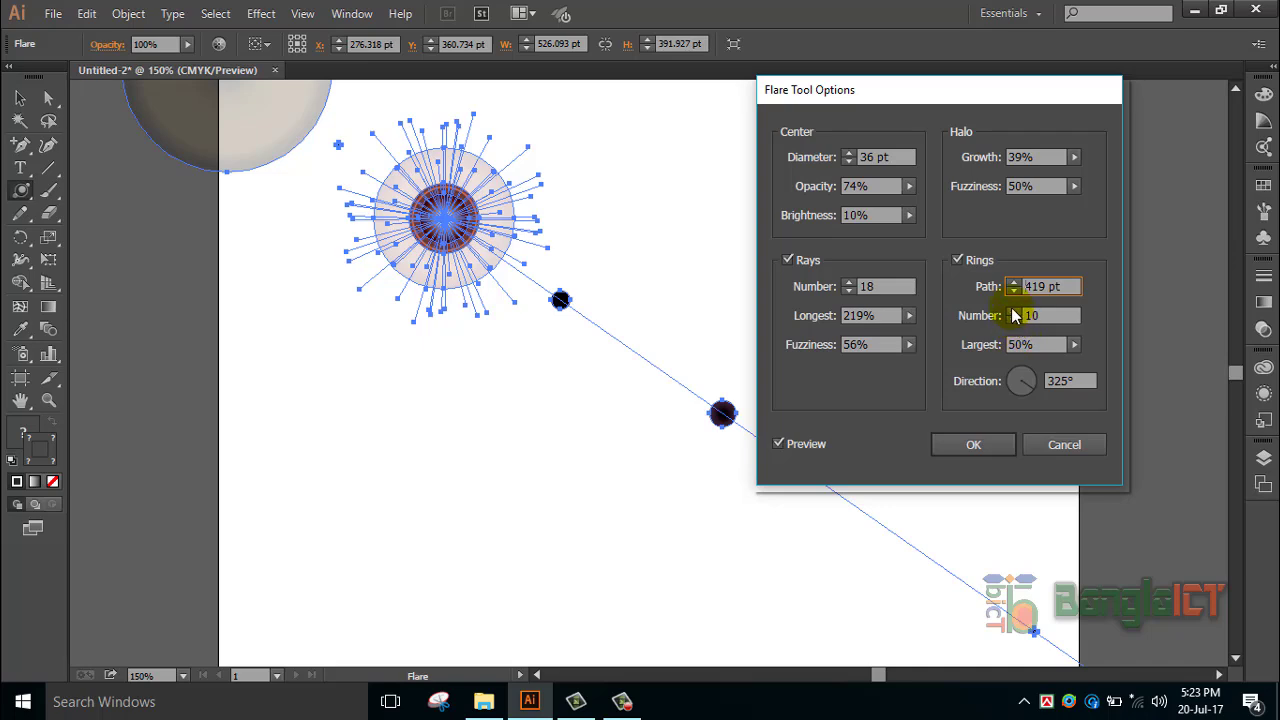
- Try 12 rings on the flare, then set the number of rings to 11
{"action": "left_click", "coordinate": [1026, 318]}
{"action": "left_click", "coordinate": [1014, 311]}
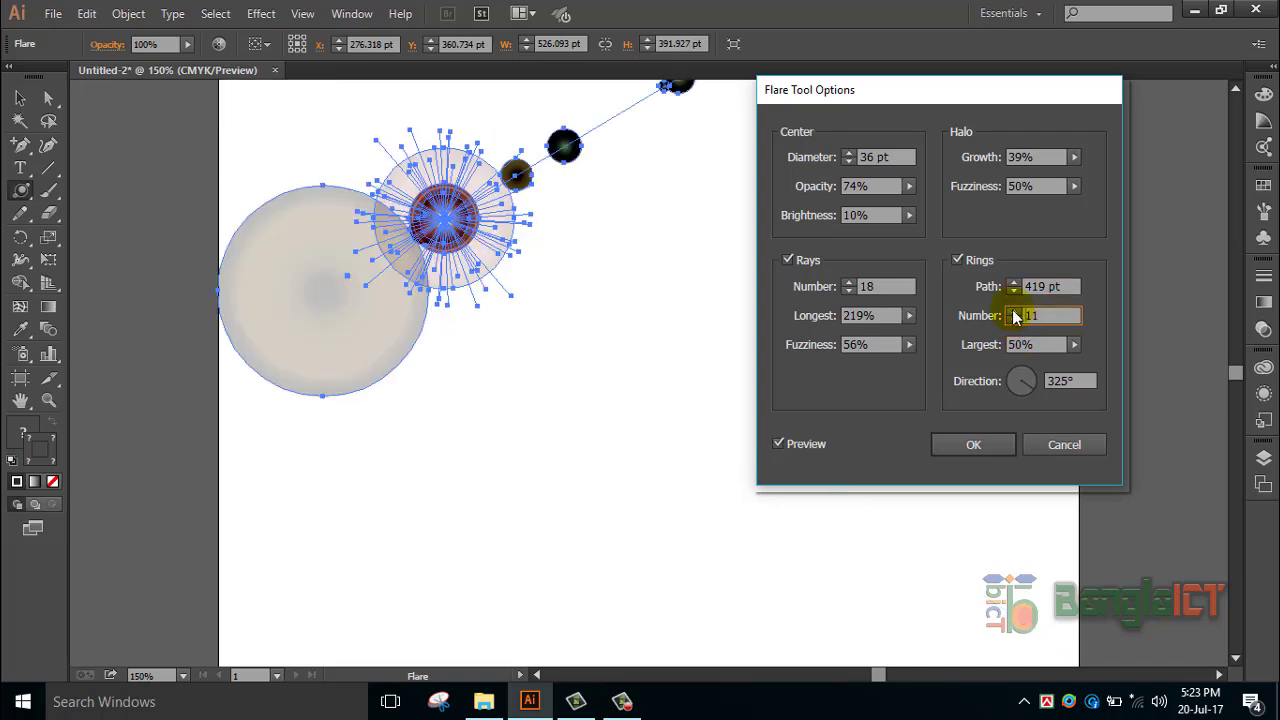
{"action": "left_click", "coordinate": [1027, 317]}
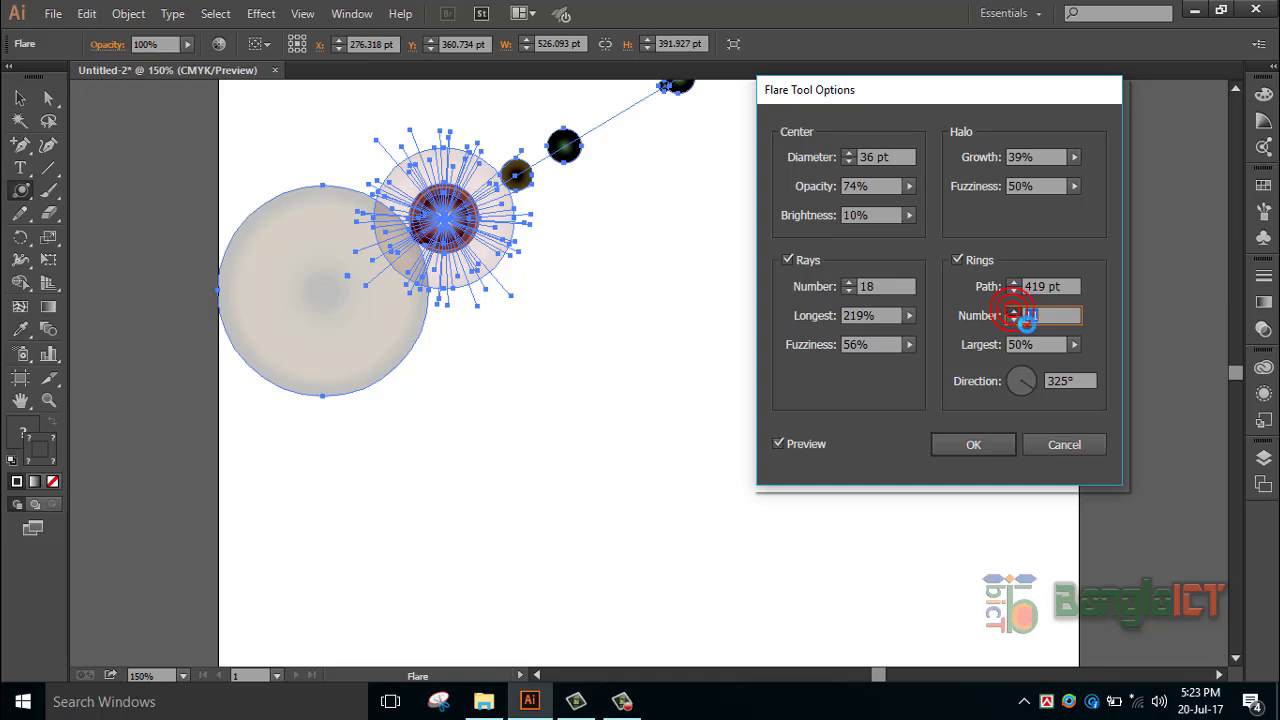
{"action": "left_click", "coordinate": [1014, 311]}
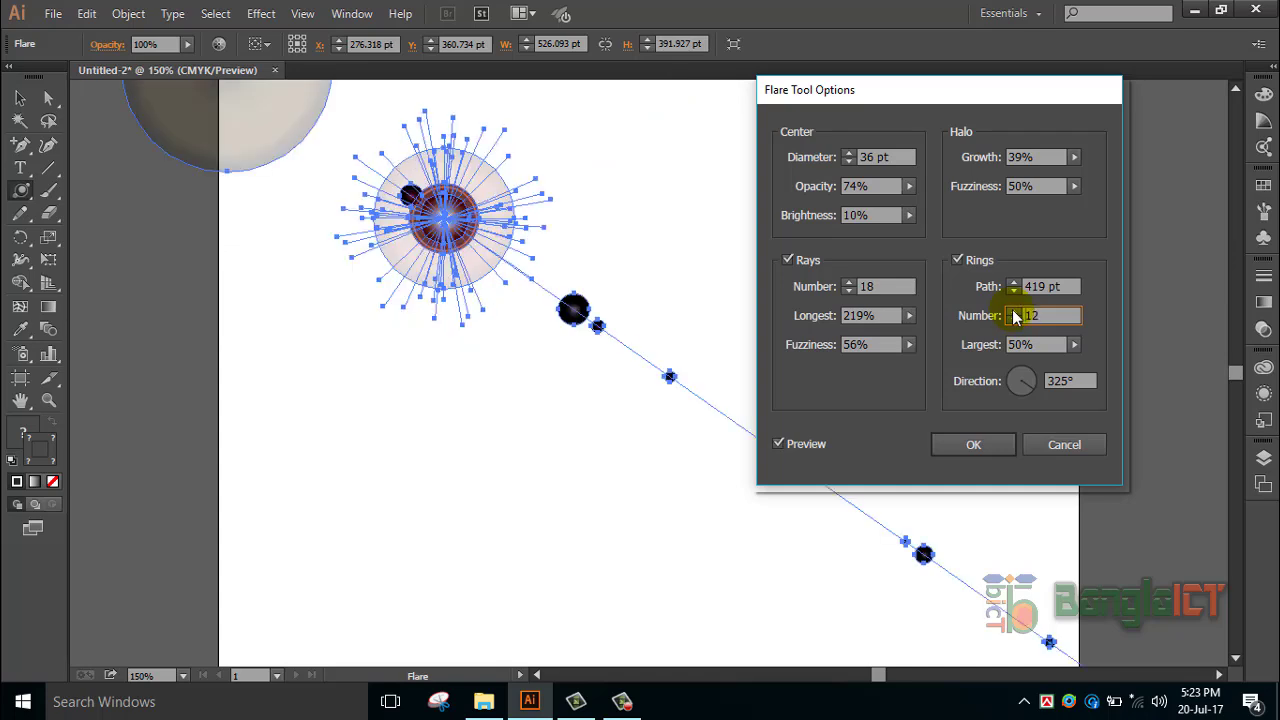
{"action": "left_click", "coordinate": [1024, 318]}
{"action": "left_click", "coordinate": [1014, 321]}
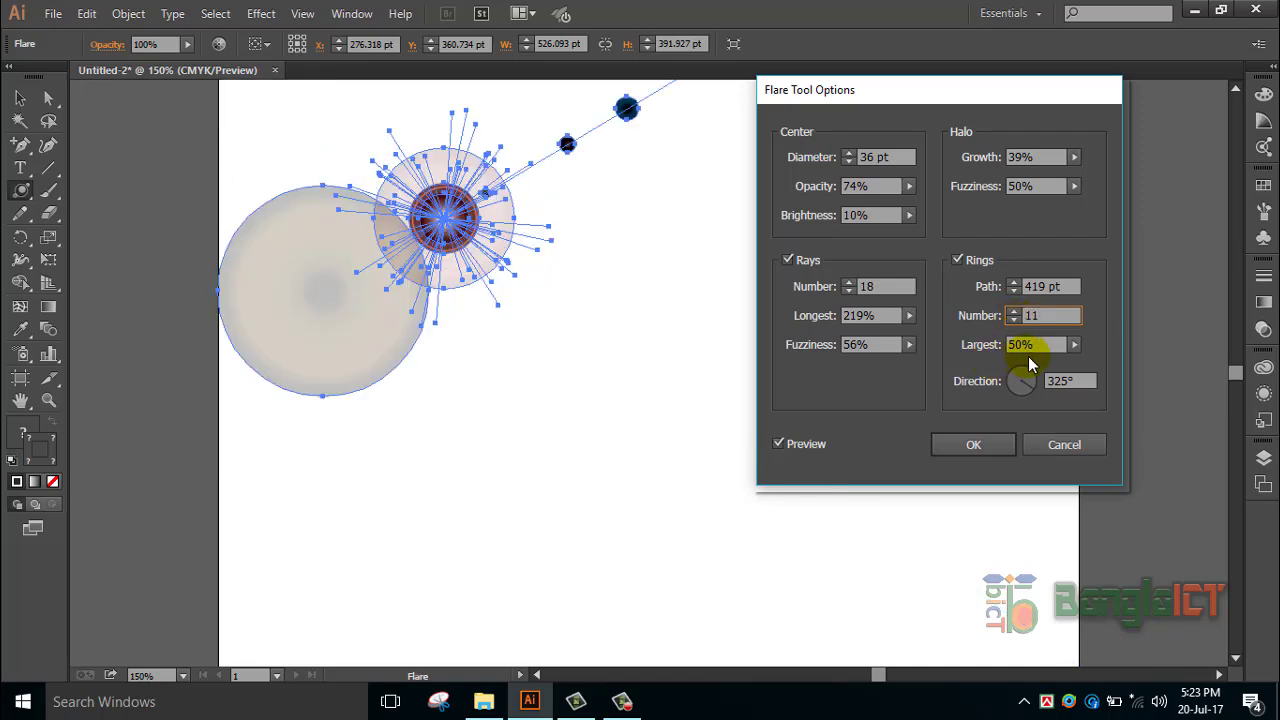
- Try the flare's largest ring at 98%, then set it to 149%
{"action": "left_click", "coordinate": [1074, 344]}
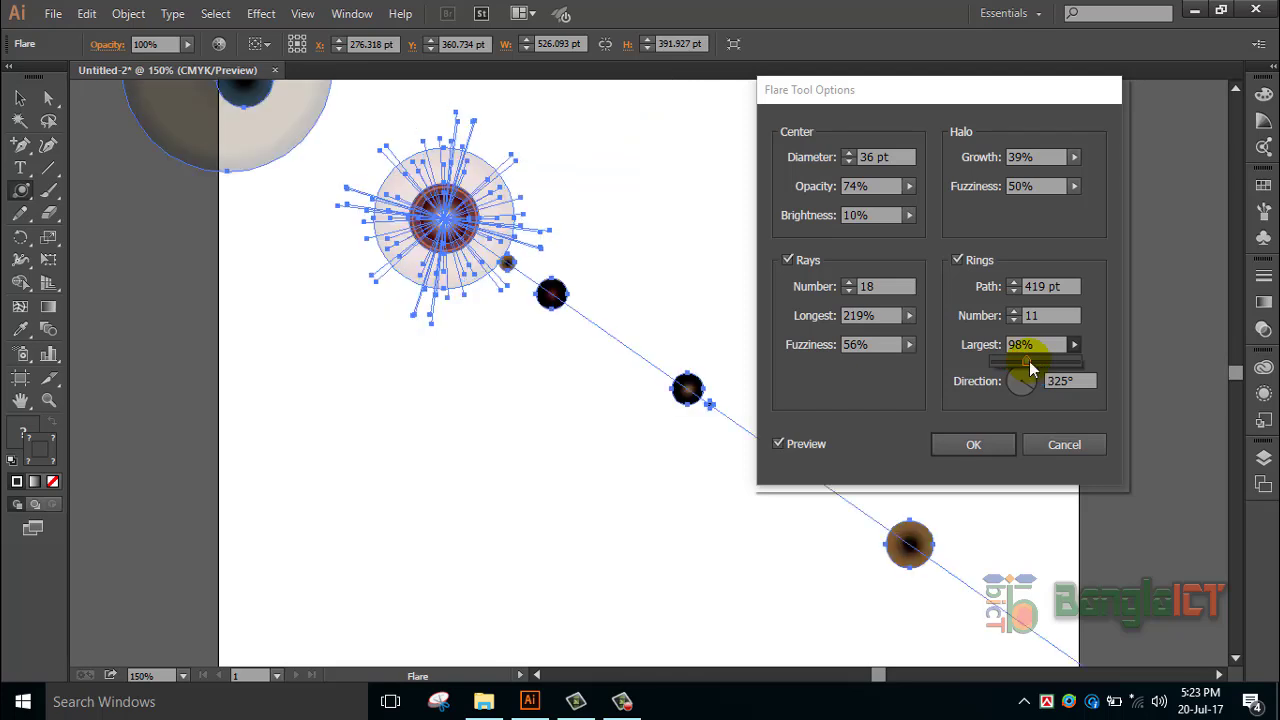
{"action": "left_click_drag", "start_coordinate": [1027, 361], "coordinate": [1044, 361]}
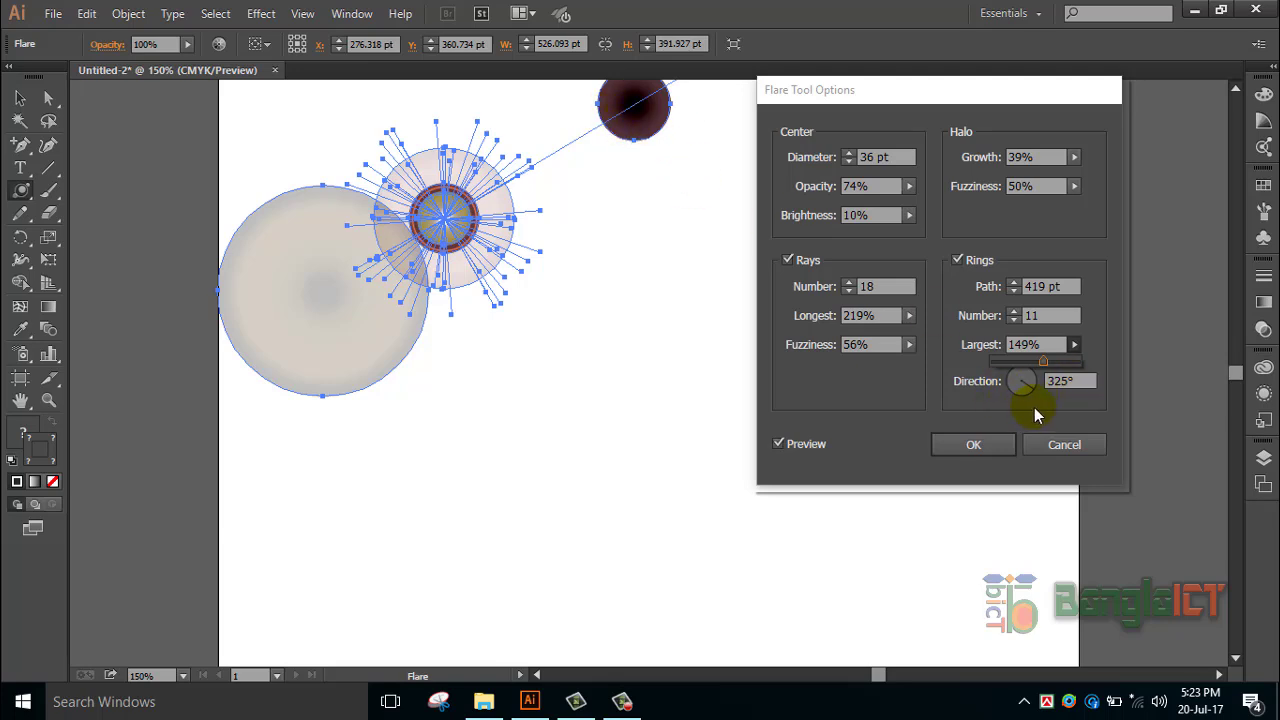
{"action": "left_click", "coordinate": [1099, 366]}
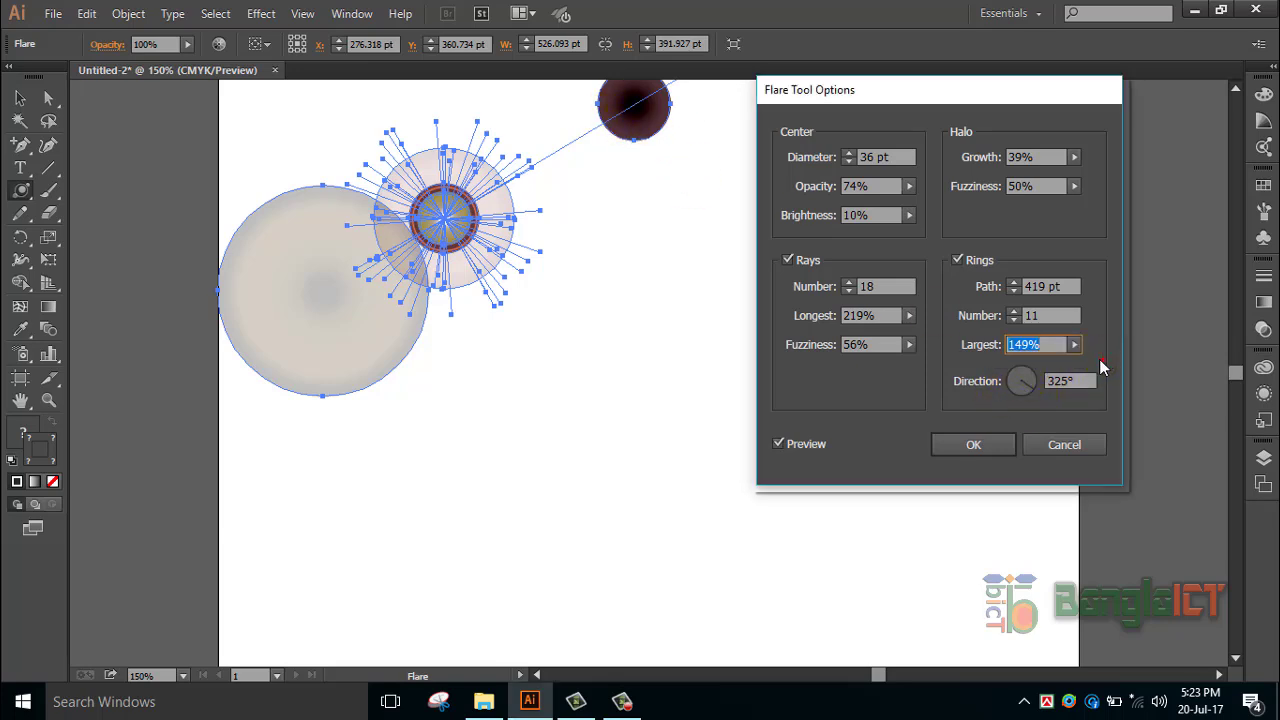
- Try ring directions of 346°, 173° and 6°, set the direction to 306°, and apply the flare options
{"action": "left_click", "coordinate": [1033, 384]}
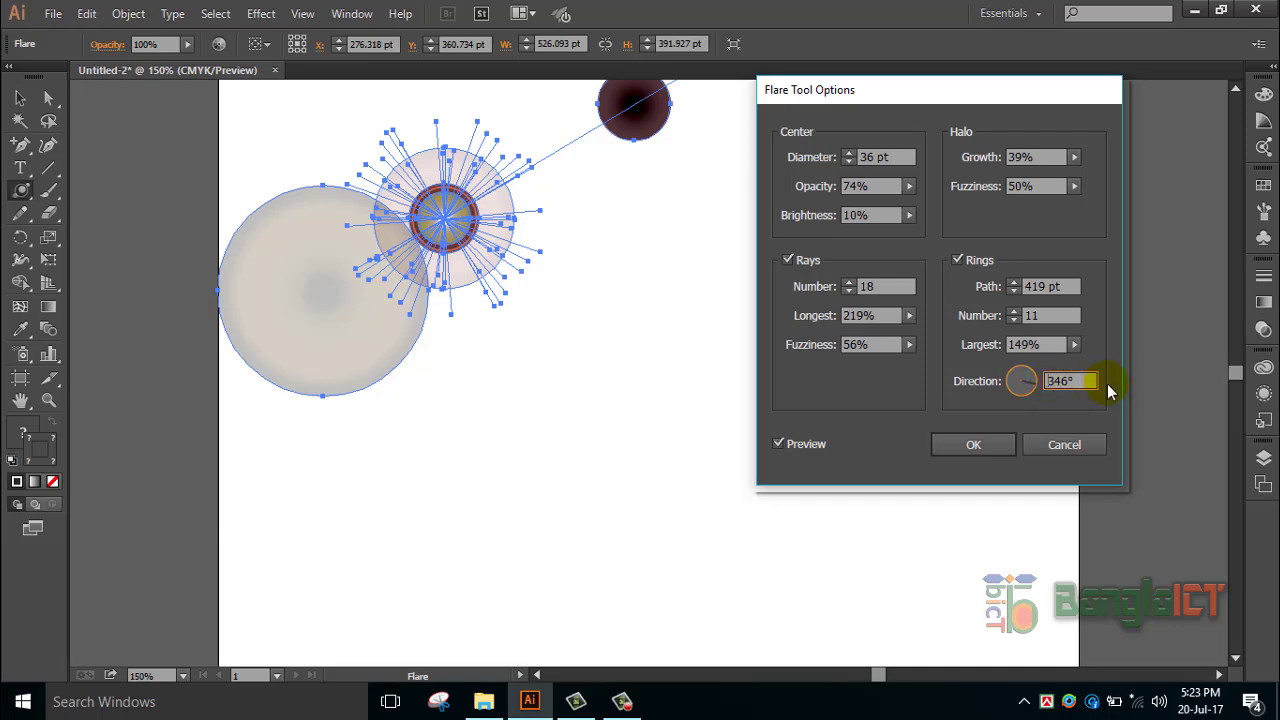
{"action": "left_click", "coordinate": [1000, 379]}
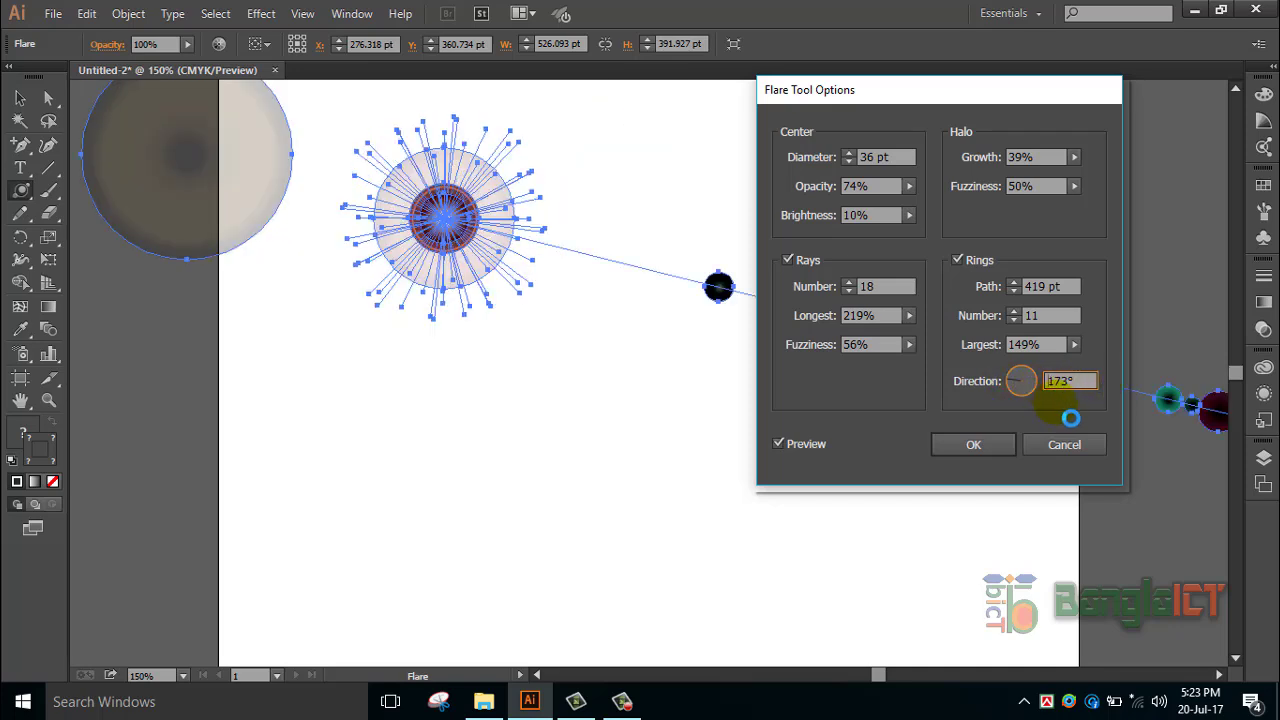
{"action": "left_click", "coordinate": [1031, 380]}
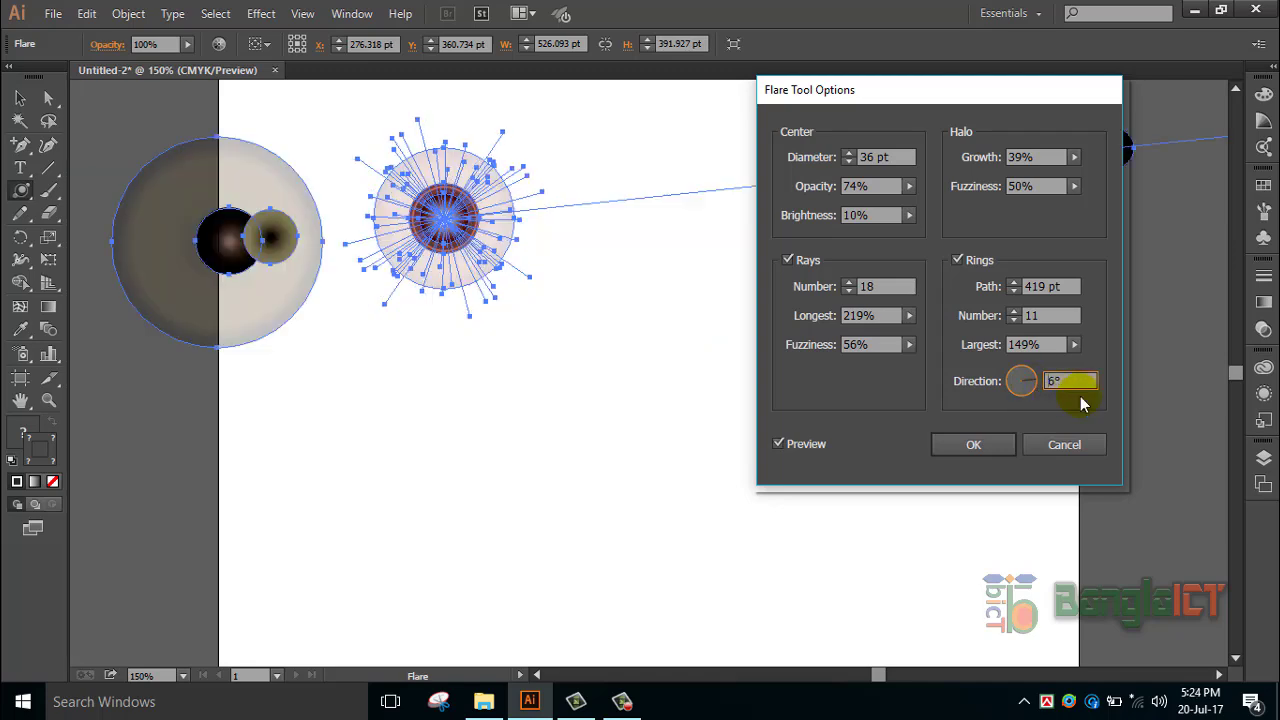
{"action": "left_click", "coordinate": [1040, 405]}
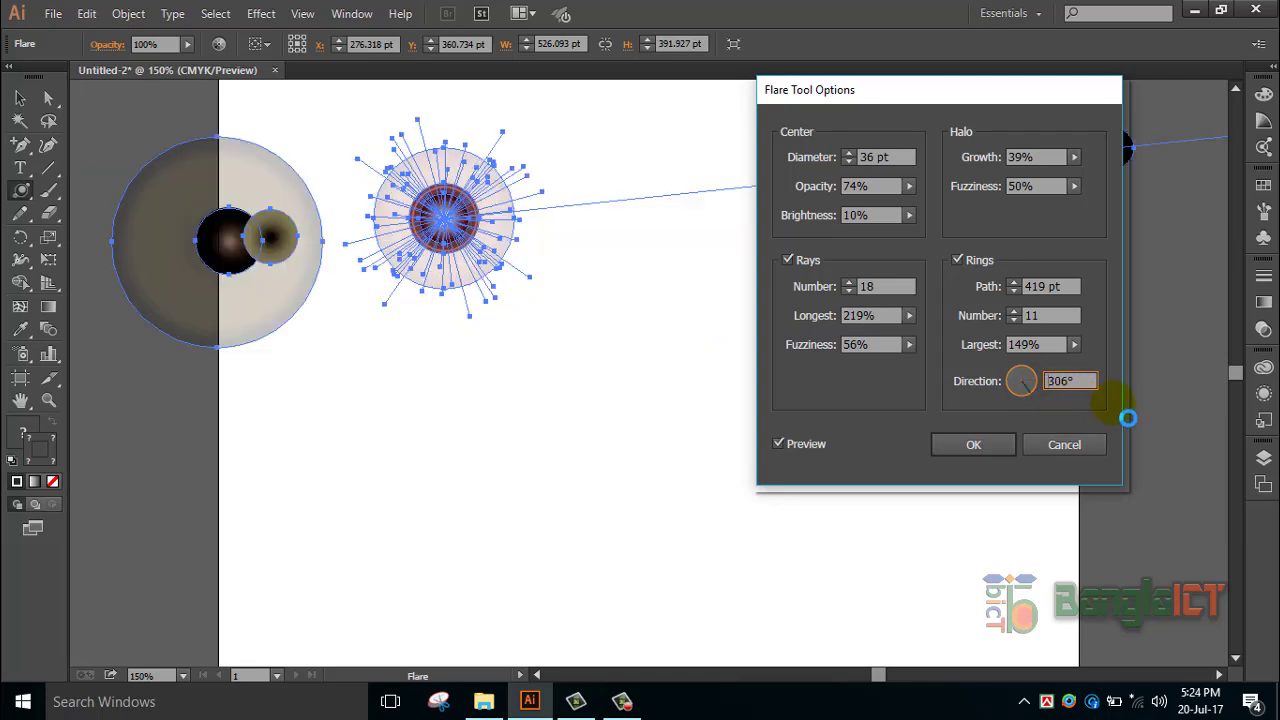
{"action": "left_click", "coordinate": [960, 452]}
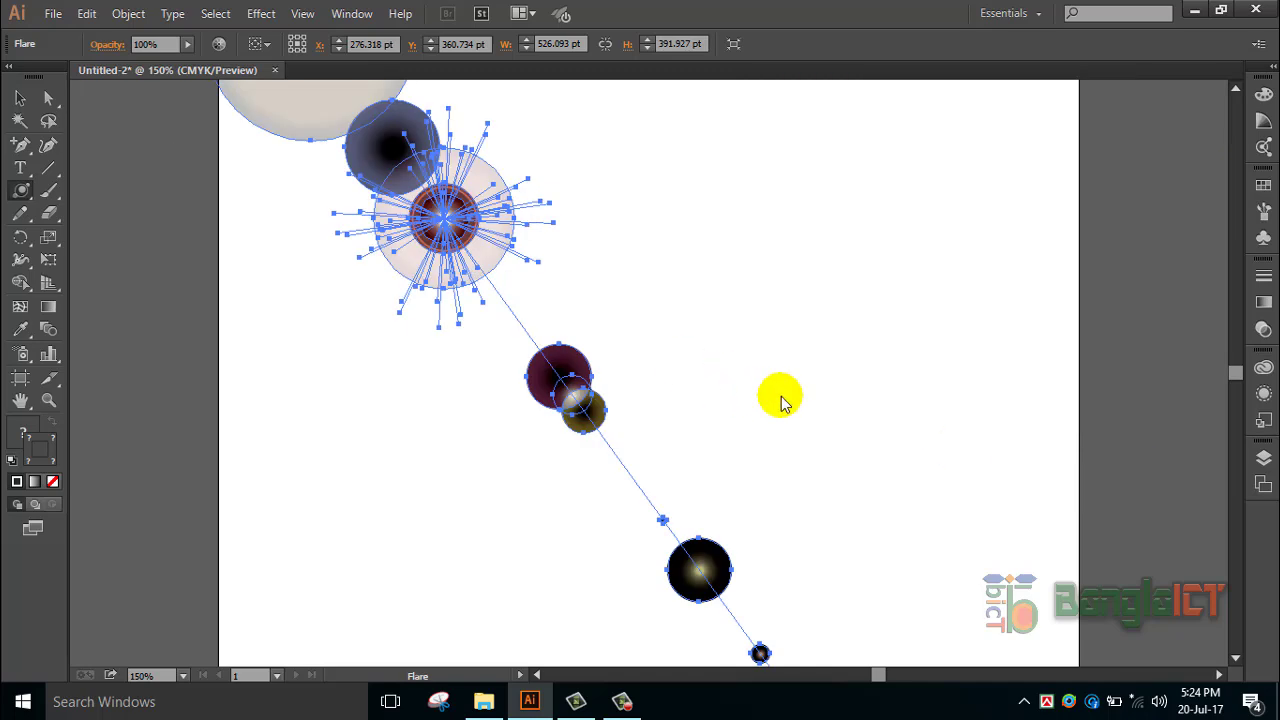
- Move the whole flare about 43 pt to the right and 33 pt up on the artboard, and deselect it
{"action": "scroll", "coordinate": [752, 438], "scroll_direction": "down", "scroll_amount": 1}
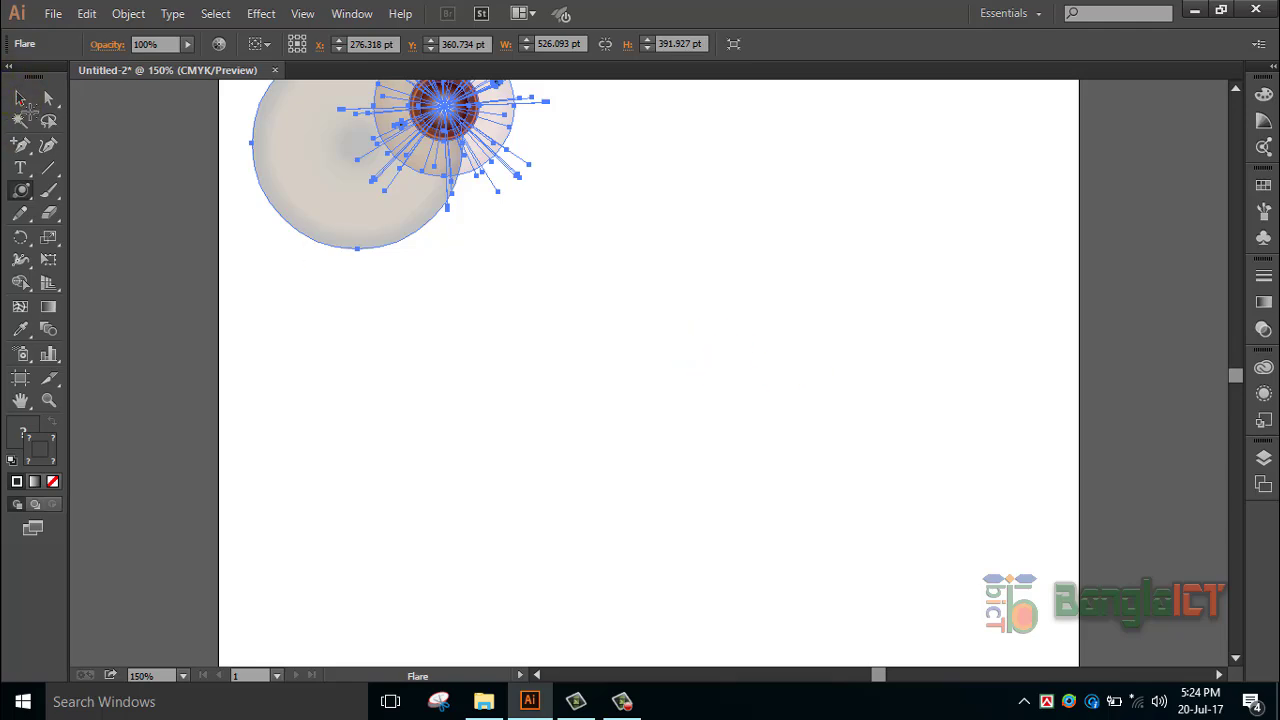
{"action": "left_click", "coordinate": [20, 97]}
{"action": "scroll", "coordinate": [614, 266], "scroll_direction": "up", "scroll_amount": 2}
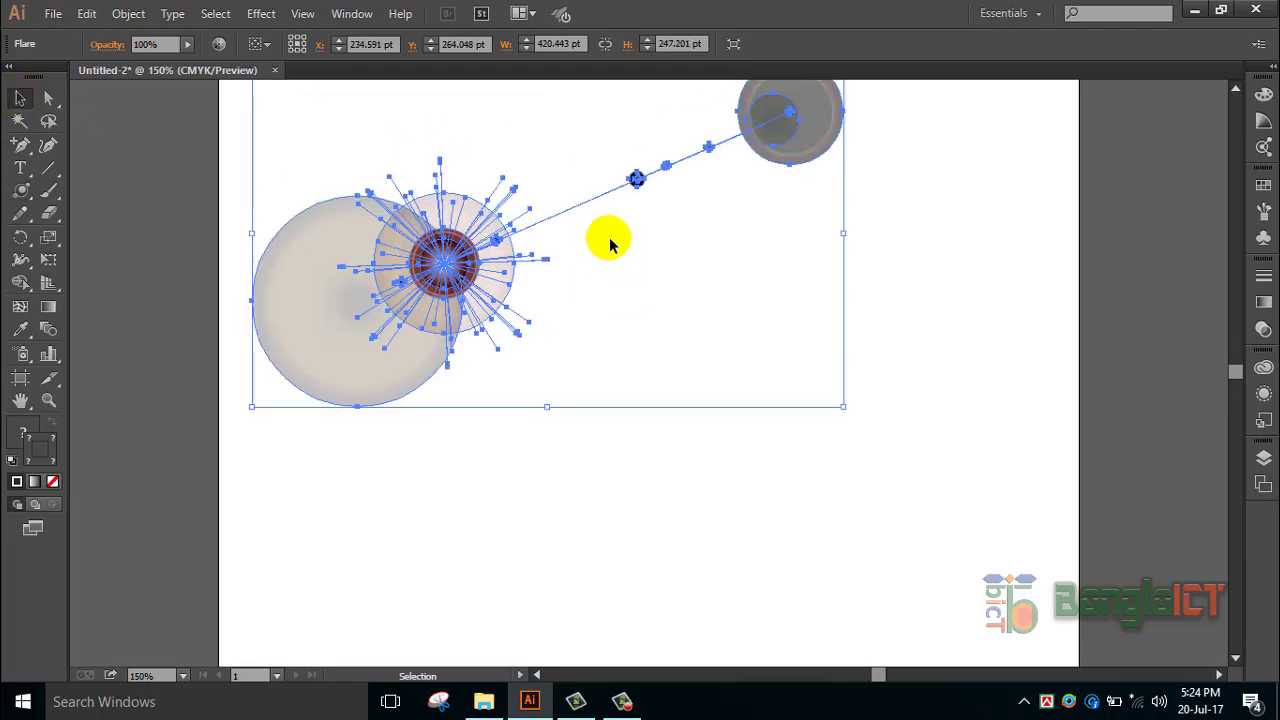
{"action": "scroll", "coordinate": [609, 244], "scroll_direction": "up", "scroll_amount": 1}
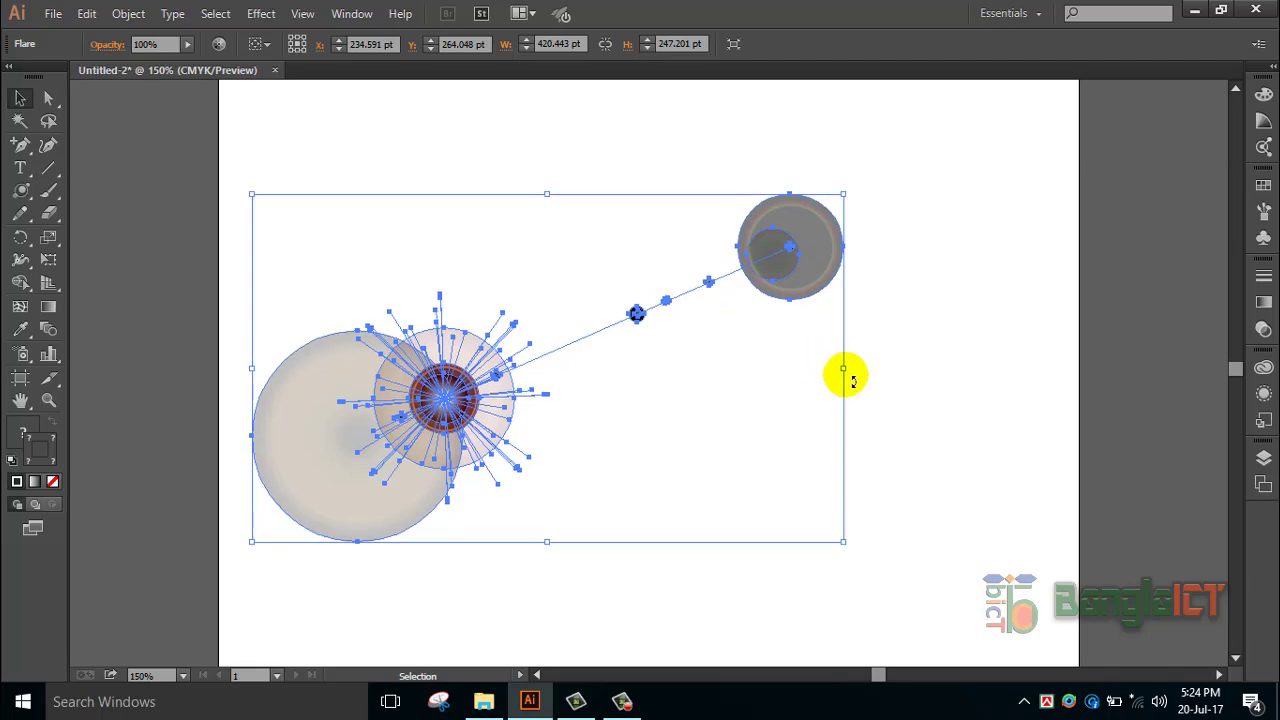
{"action": "left_click", "coordinate": [700, 480]}
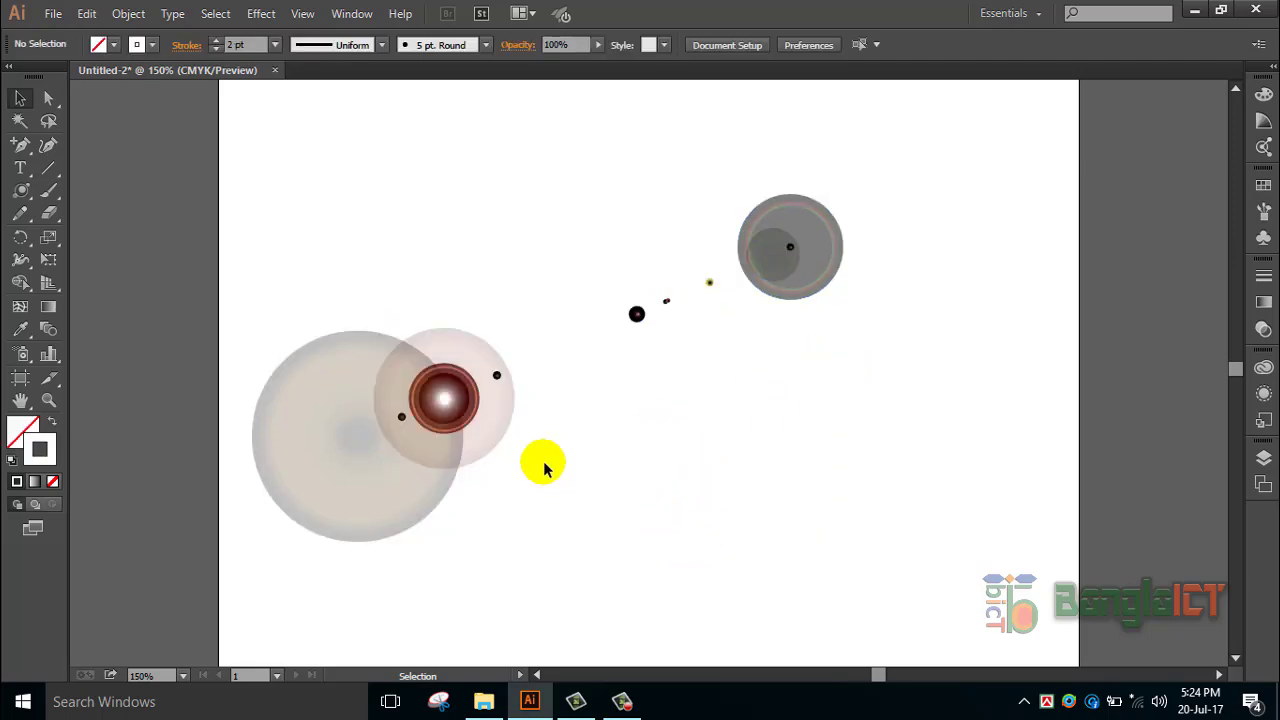
{"action": "left_click", "coordinate": [818, 247]}
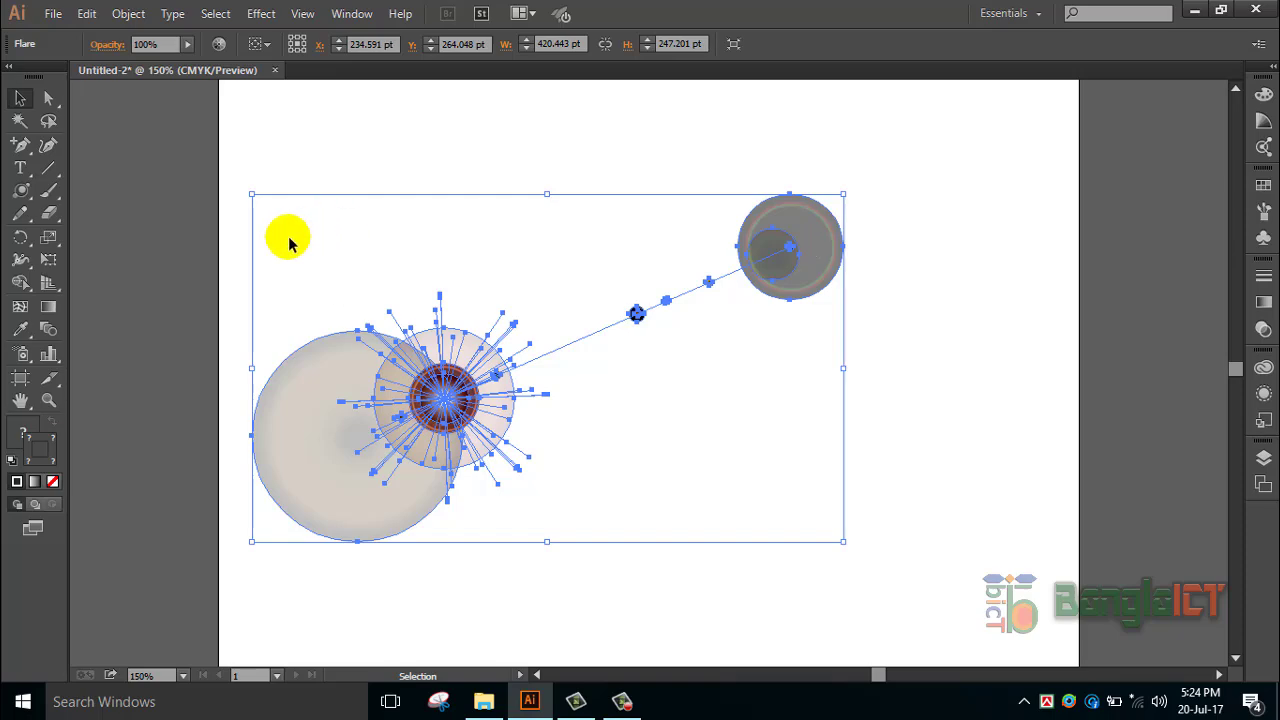
{"action": "left_click_drag", "start_coordinate": [284, 392], "coordinate": [344, 345]}
{"action": "left_click", "coordinate": [986, 400]}
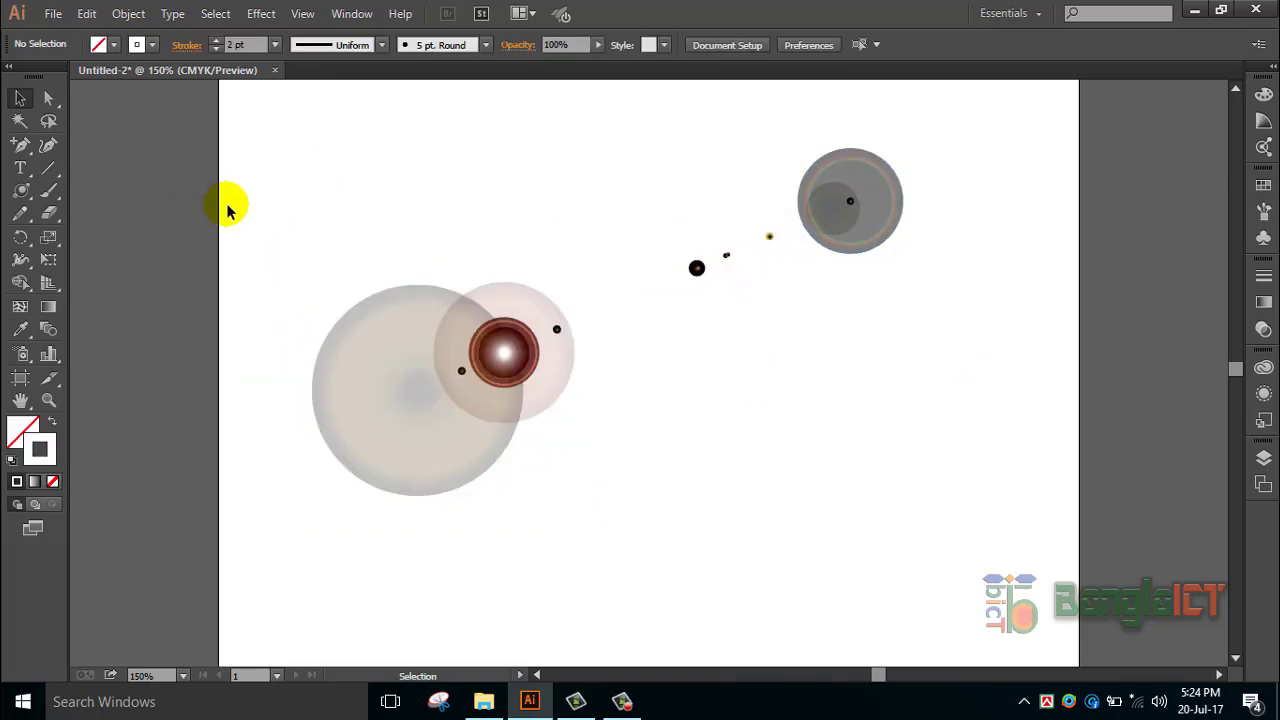
- Draw a rectangle about 504 by 301 pt covering the whole flare and fill it with green
{"action": "left_click_drag", "start_coordinate": [229, 206], "coordinate": [376, 357]}
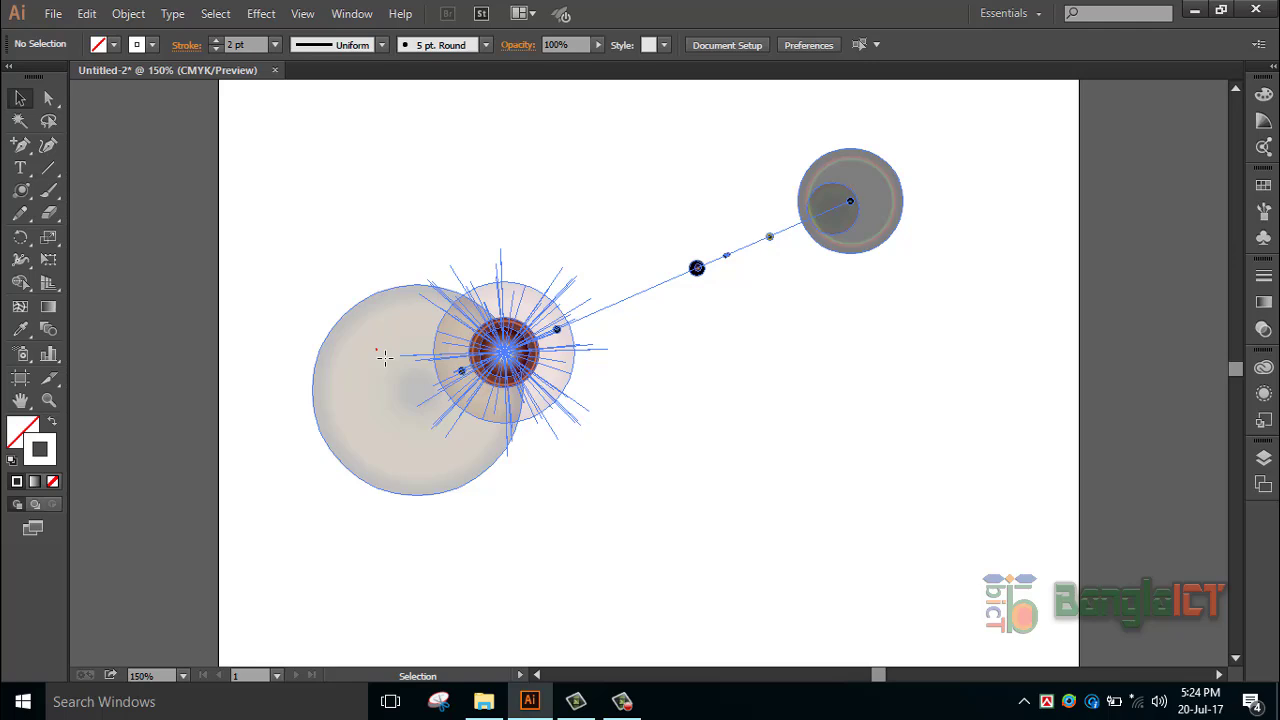
{"action": "left_click", "coordinate": [21, 190]}
{"action": "left_click", "coordinate": [72, 190]}
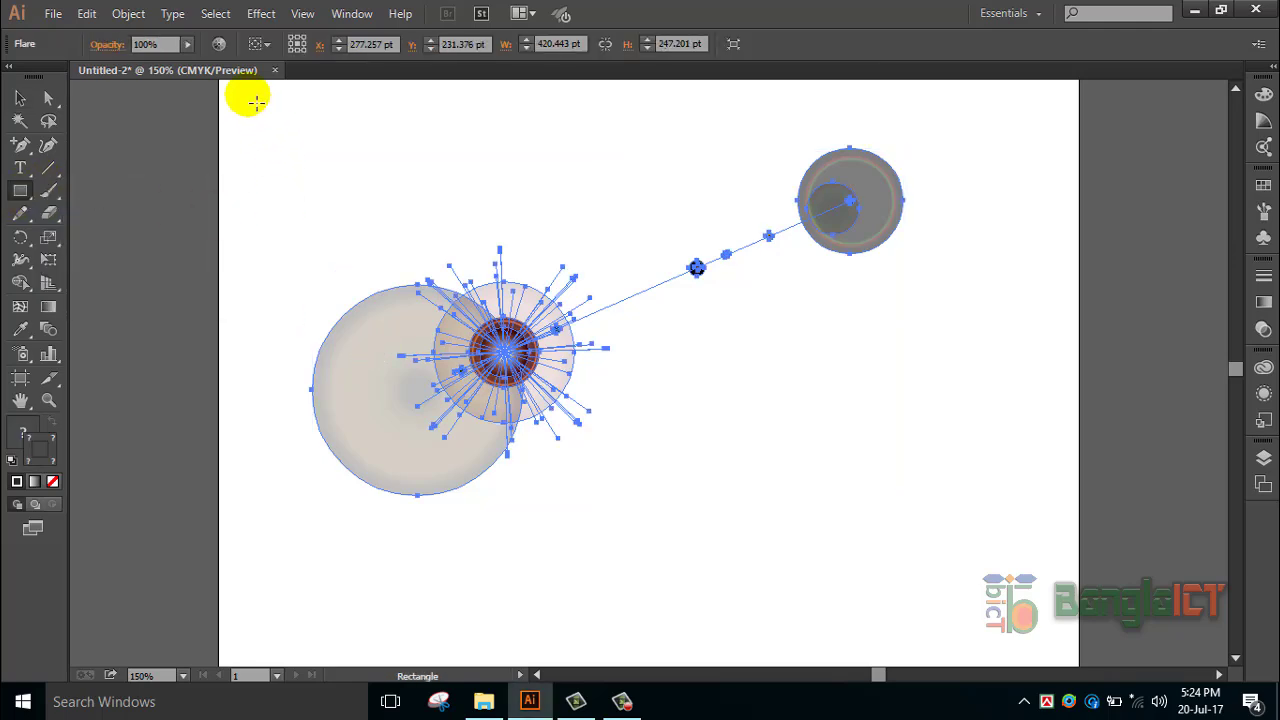
{"action": "mouse_move", "coordinate": [248, 95]}
{"action": "left_mouse_down"}
{"action": "mouse_move", "coordinate": [632, 450]}
{"action": "mouse_move", "coordinate": [975, 490]}
{"action": "mouse_move", "coordinate": [957, 517]}
{"action": "left_mouse_up"}
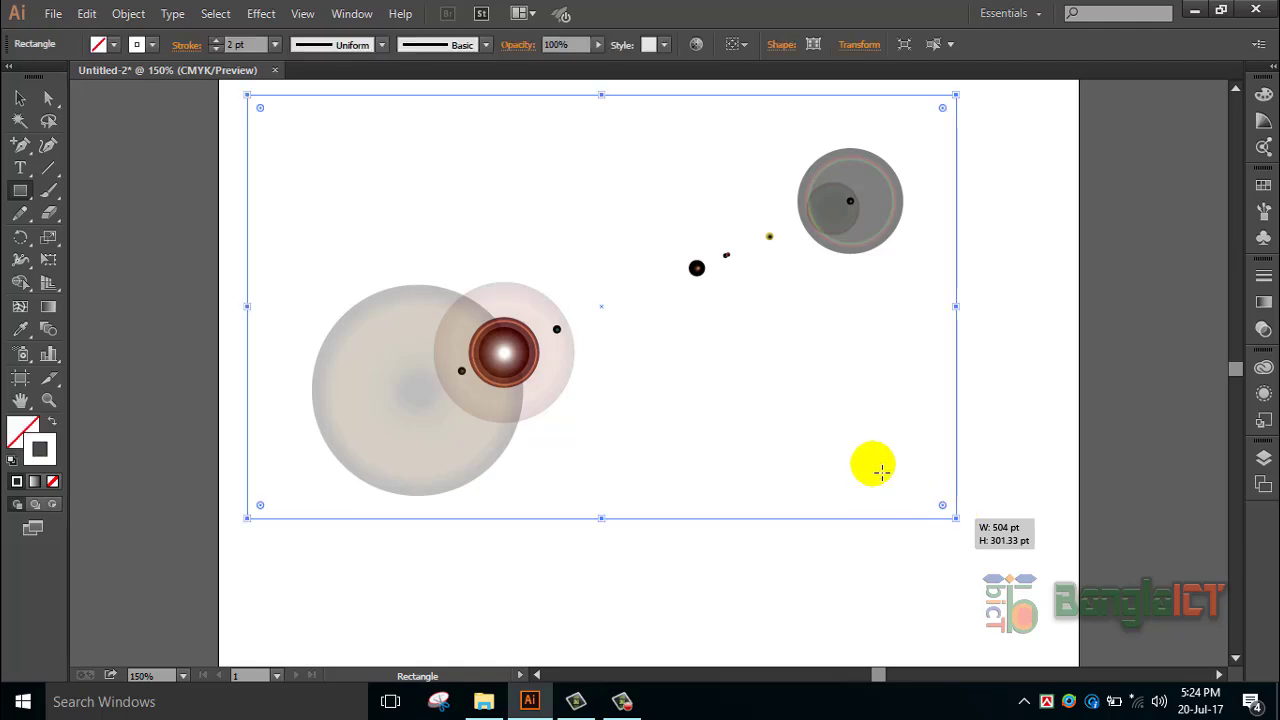
{"action": "left_click", "coordinate": [24, 434]}
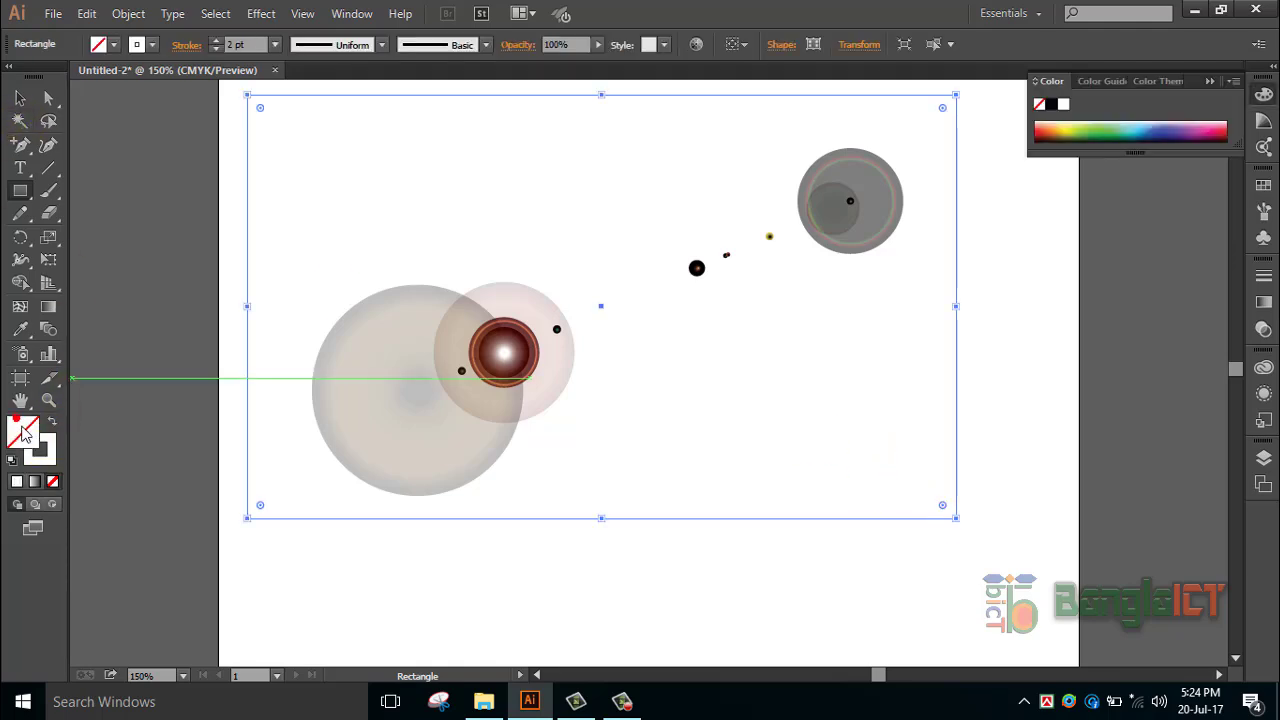
{"action": "left_click", "coordinate": [1118, 135]}
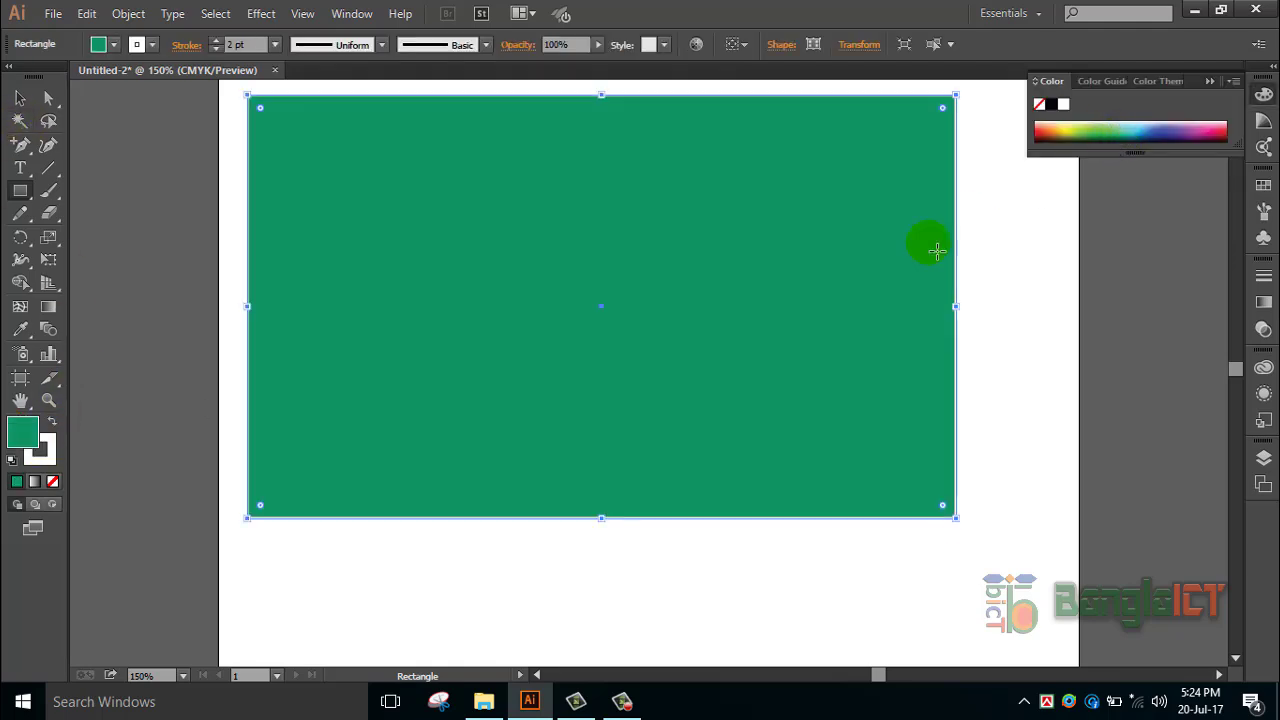
- Arrange the green rectangle behind the flare so that it serves as its background
{"action": "left_click", "coordinate": [21, 105]}
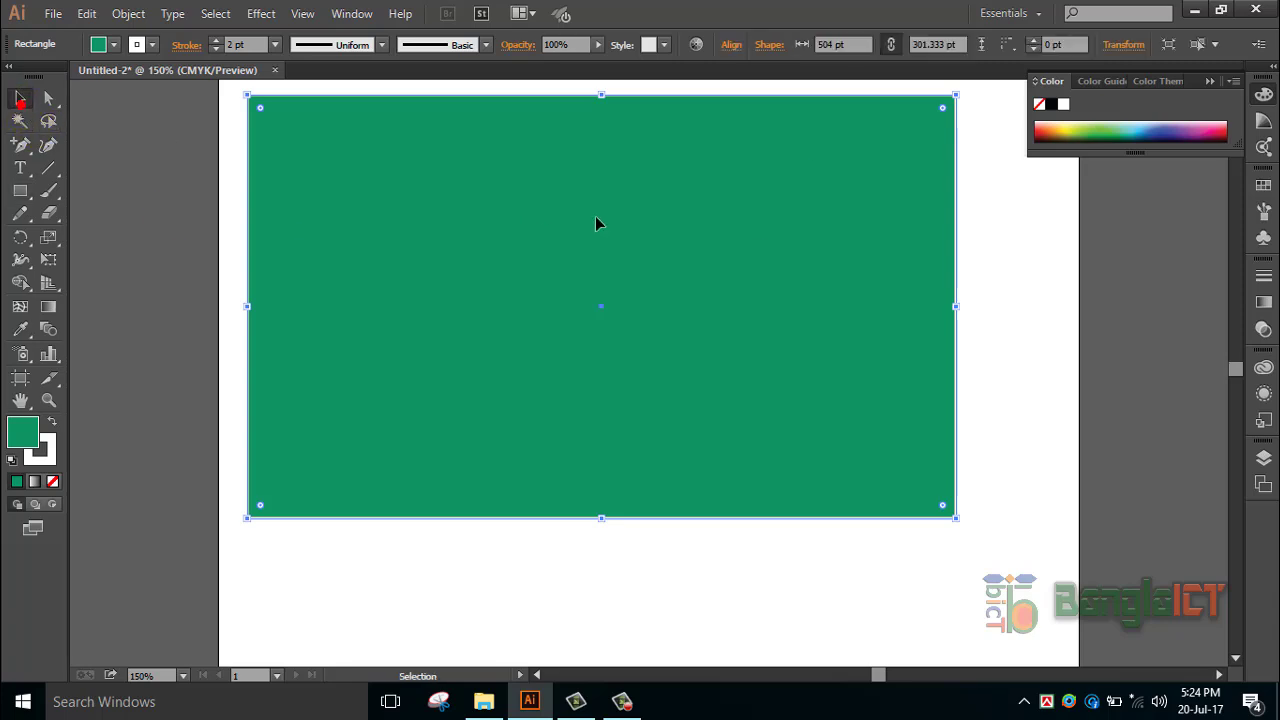
{"action": "right_click", "coordinate": [818, 256]}
{"action": "left_click", "coordinate": [948, 506]}
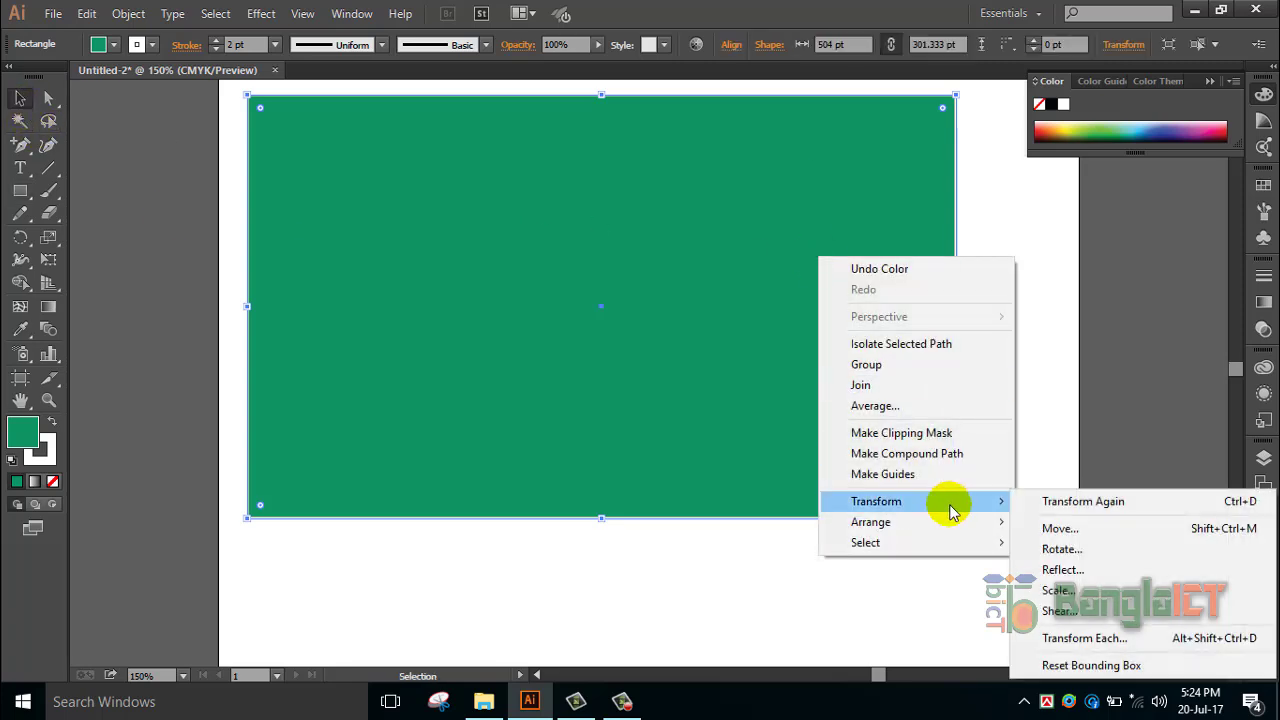
{"action": "left_click", "coordinate": [930, 522]}
{"action": "left_click", "coordinate": [1085, 566]}
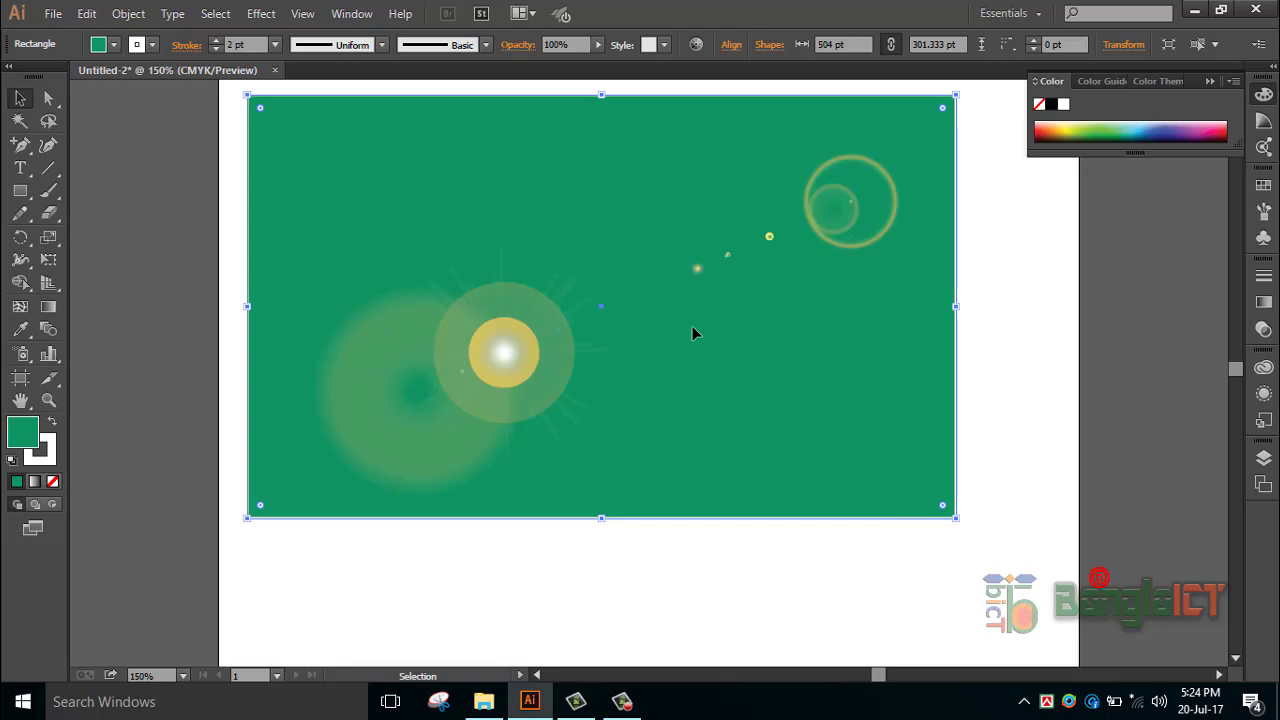
{"action": "left_click", "coordinate": [502, 483]}
{"action": "left_click", "coordinate": [18, 192]}
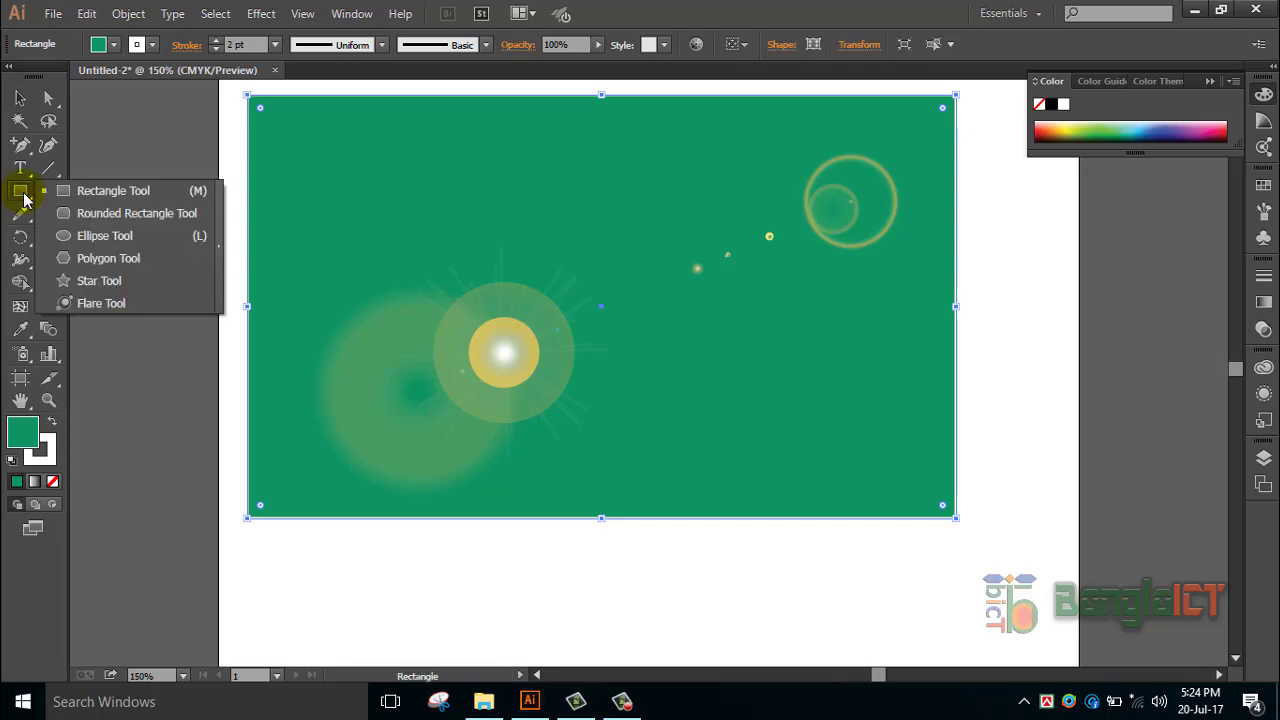
{"action": "left_click", "coordinate": [21, 99]}
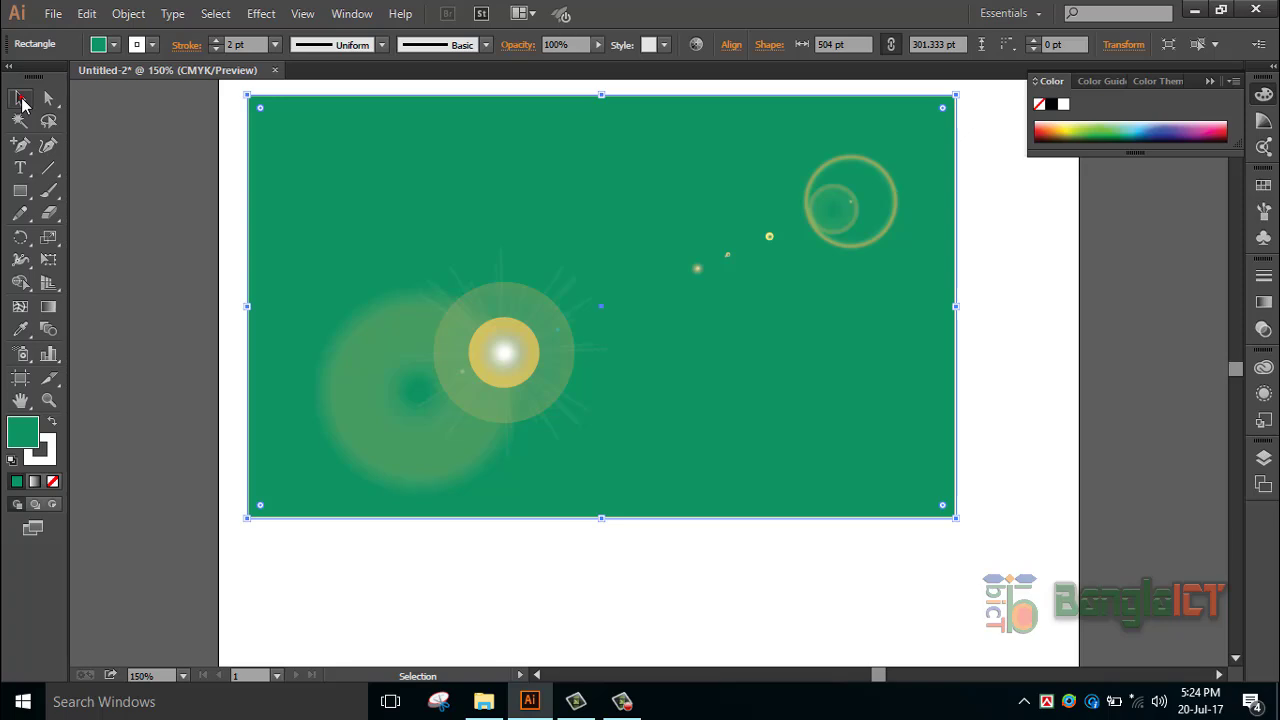